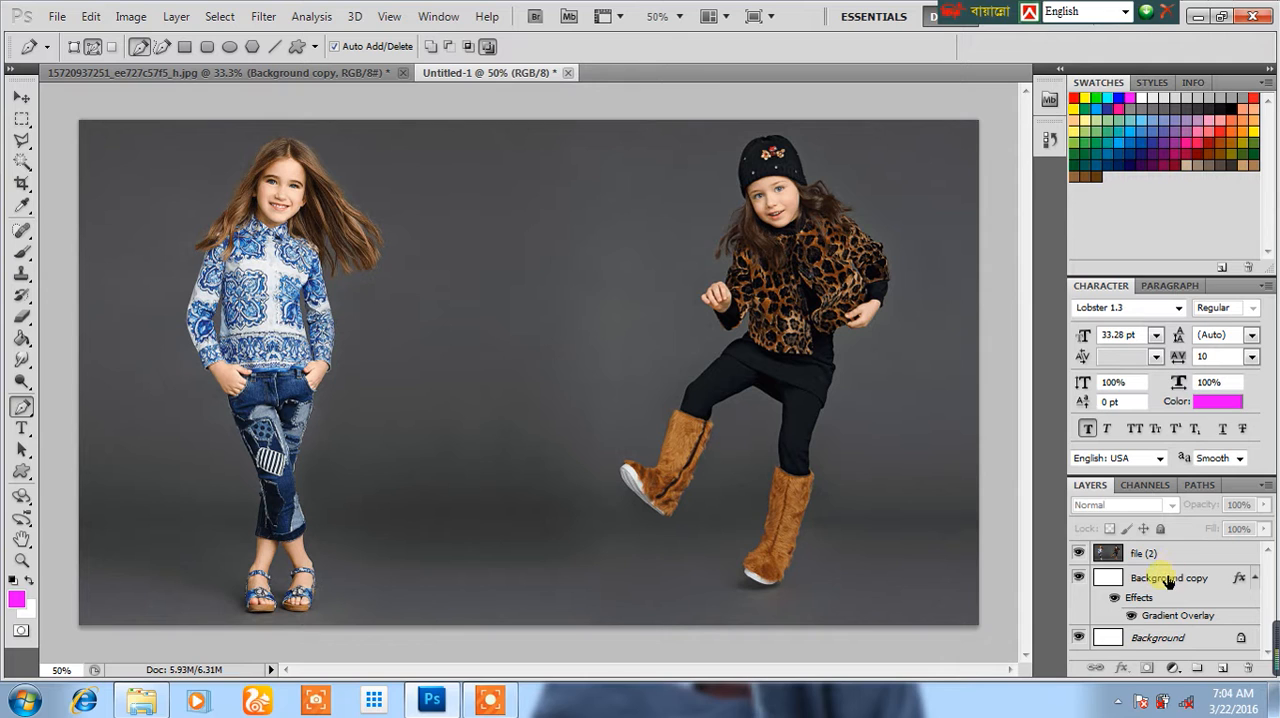
Step: Delete the Background copy and Background layers, leaving the photo layer, and add a new empty layer above it
{"action": "left_click", "coordinate": [1168, 580]}
{"action": "key", "text": "Delete"}
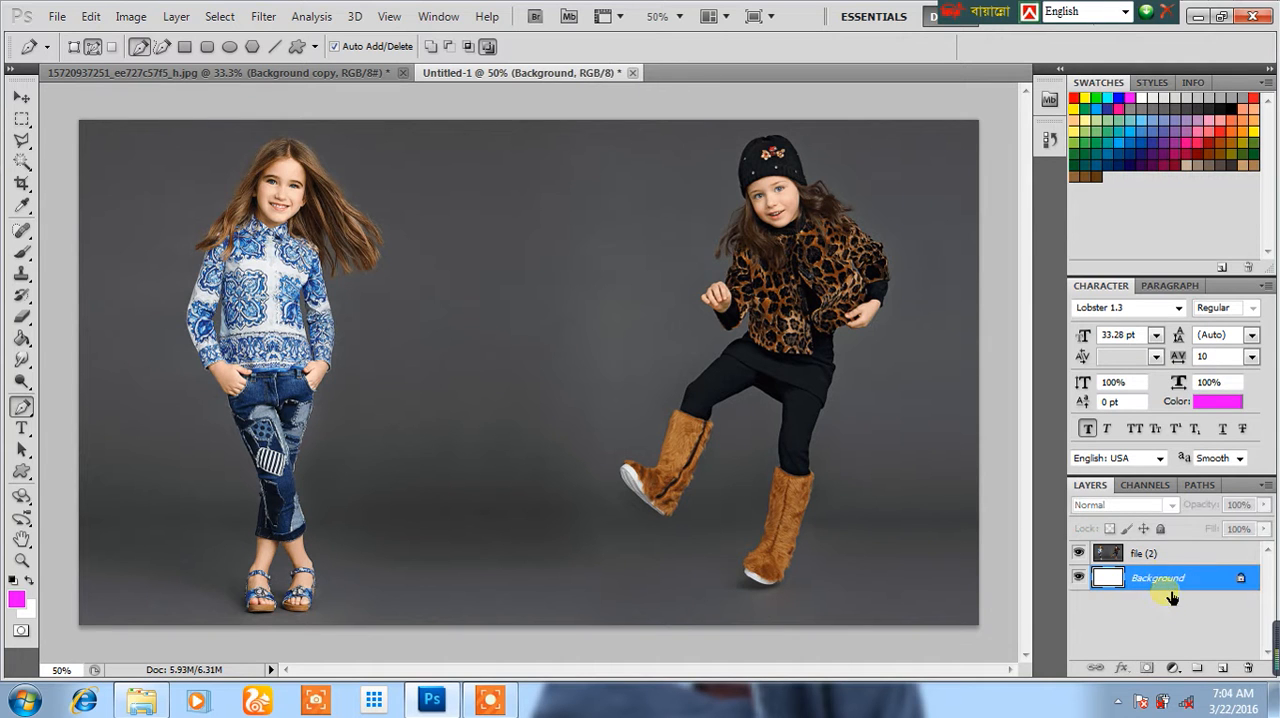
{"action": "key", "text": "Delete"}
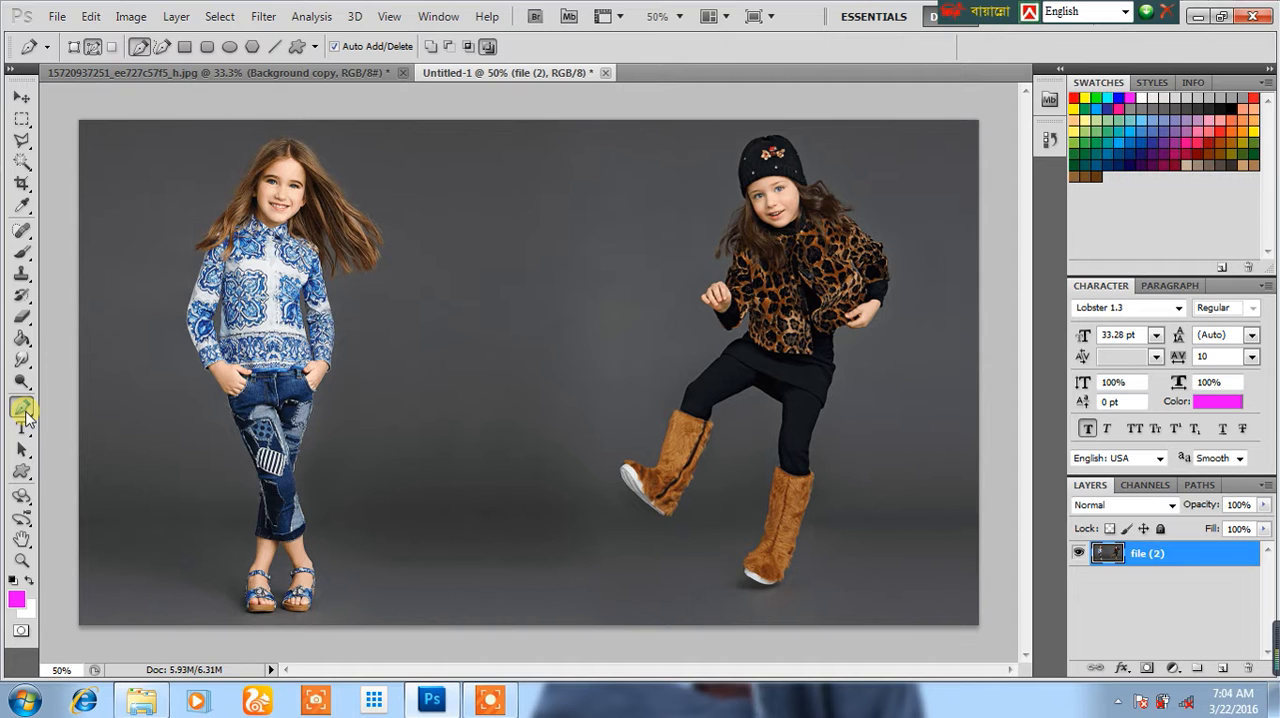
{"action": "left_click", "coordinate": [1223, 668]}
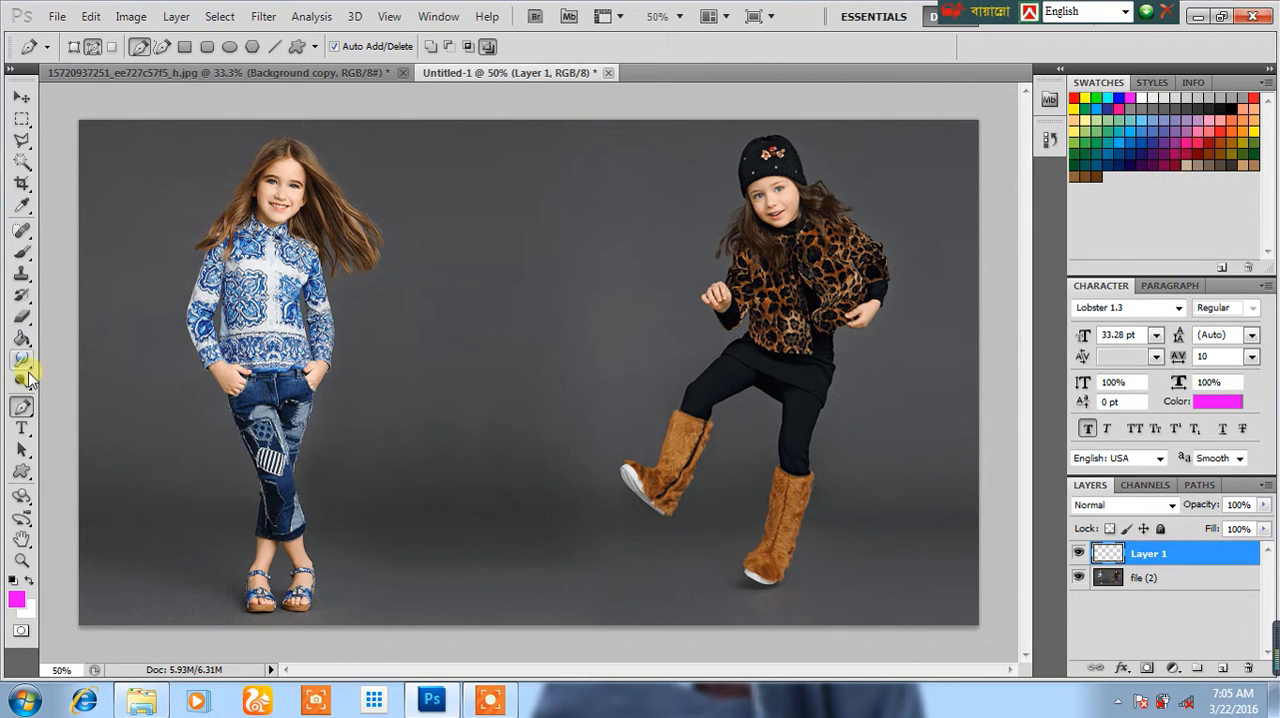
Step: Activate the Brush tool and set both its opacity and its flow to 100%
{"action": "right_click", "coordinate": [24, 412]}
{"action": "left_click", "coordinate": [25, 414]}
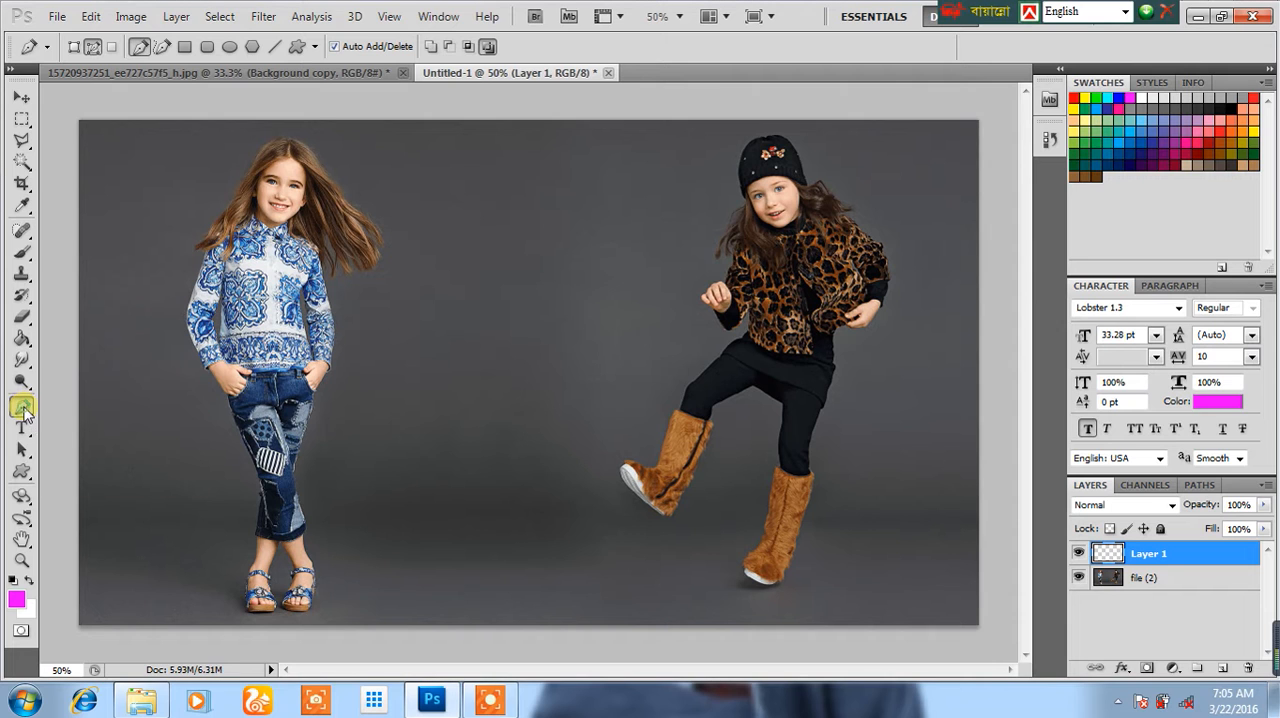
{"action": "left_click", "coordinate": [22, 251]}
{"action": "right_click", "coordinate": [24, 251]}
{"action": "left_click", "coordinate": [90, 251]}
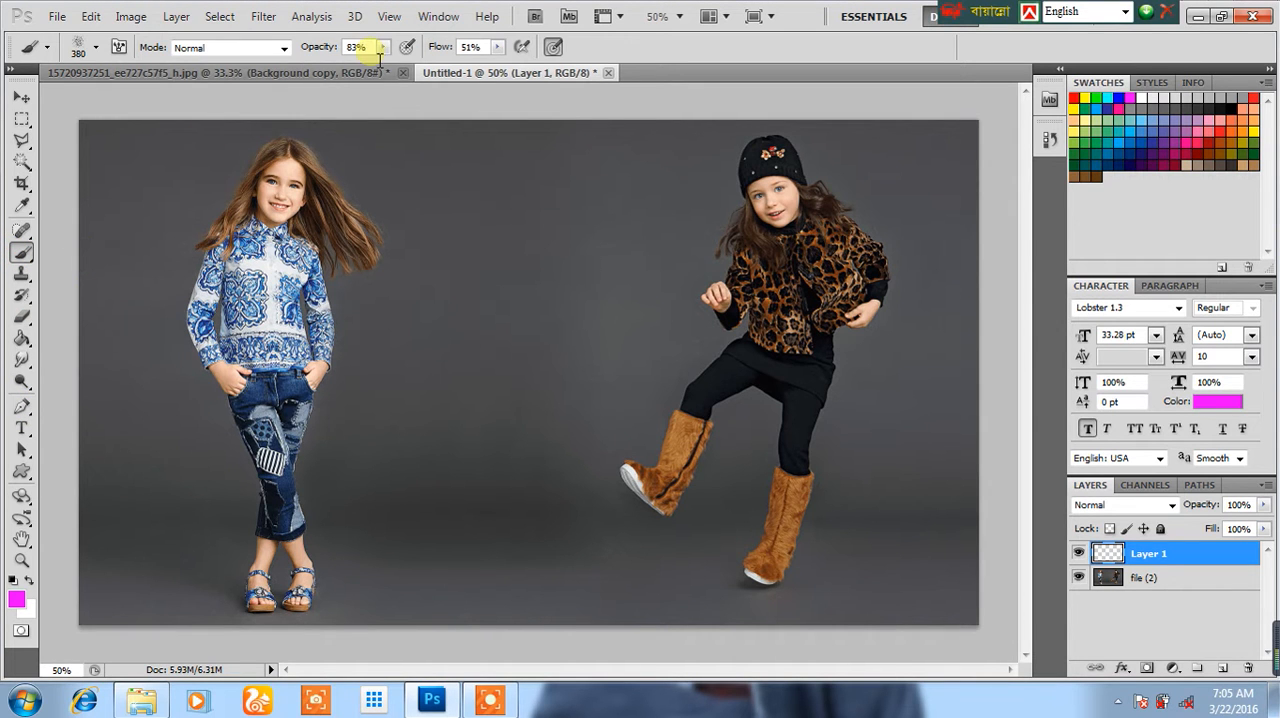
{"action": "left_click", "coordinate": [383, 49]}
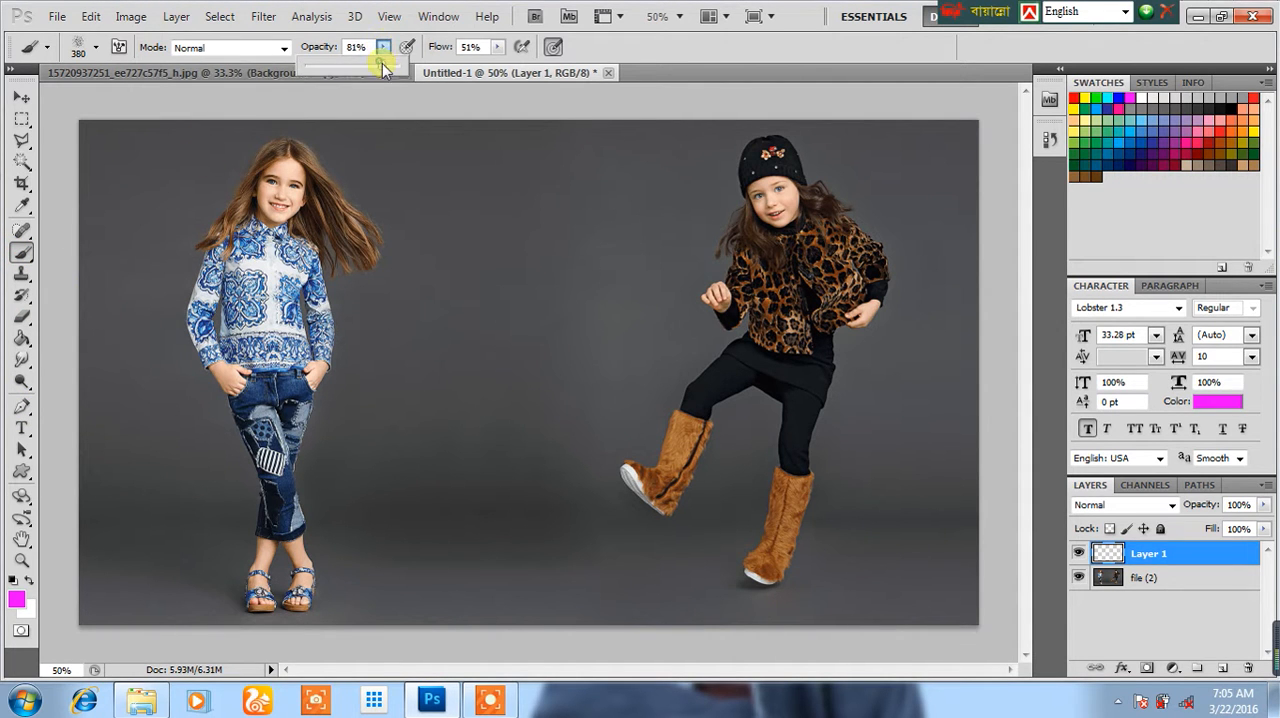
{"action": "left_click", "coordinate": [497, 47]}
{"action": "left_click_drag", "start_coordinate": [497, 64], "coordinate": [546, 65]}
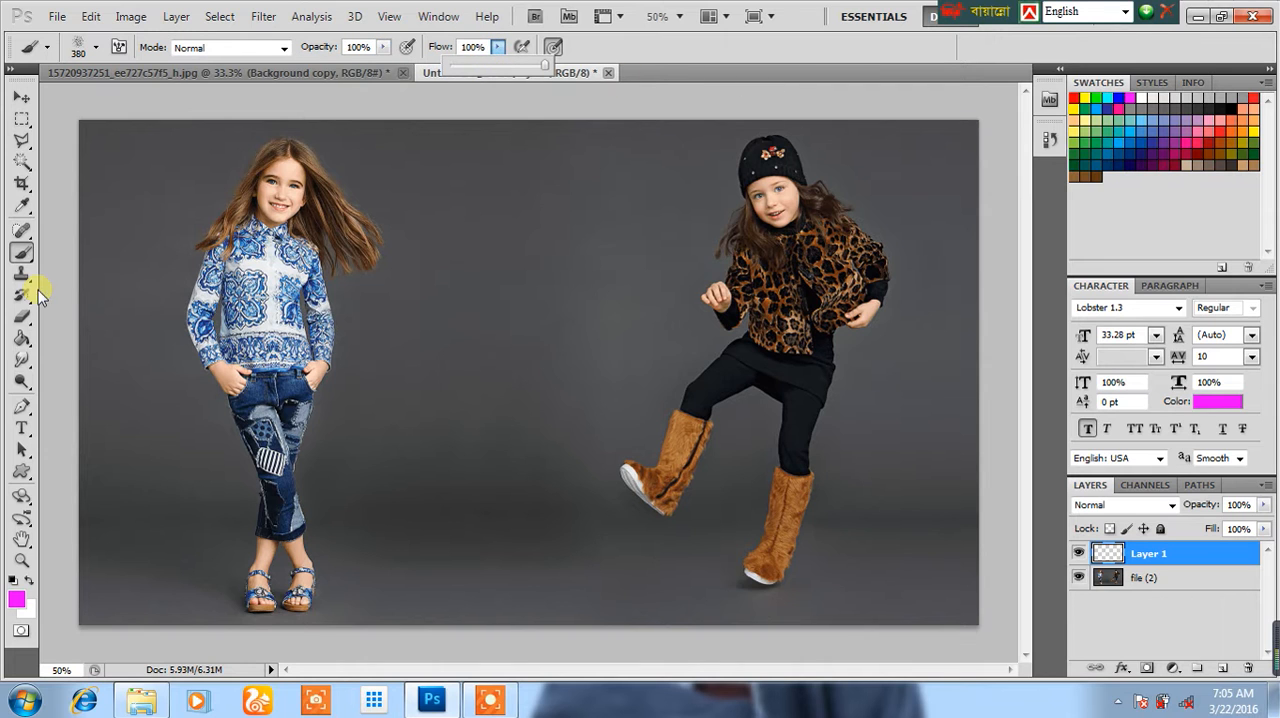
Step: Choose a hard round brush tip with a size of 20 px, and switch to the Pen tool
{"action": "right_click", "coordinate": [24, 252]}
{"action": "left_click", "coordinate": [86, 251]}
{"action": "right_click", "coordinate": [462, 309]}
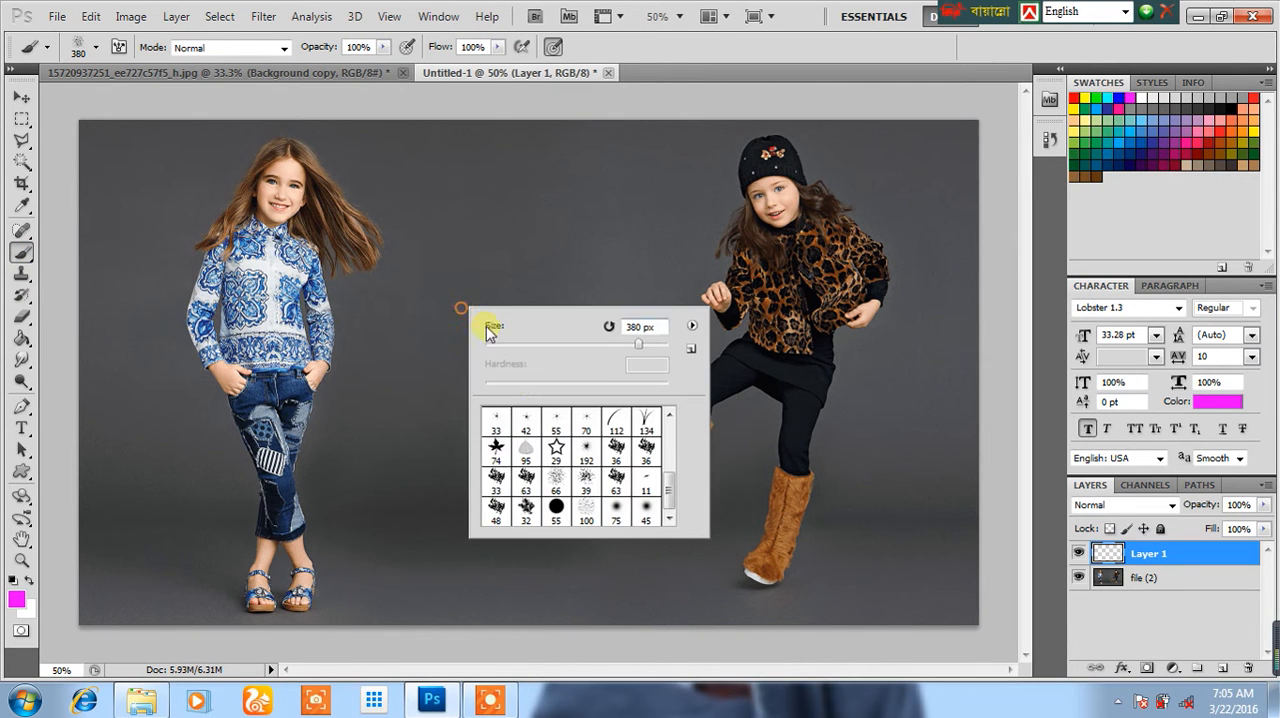
{"action": "scroll", "coordinate": [554, 476], "scroll_direction": "up", "scroll_amount": 3}
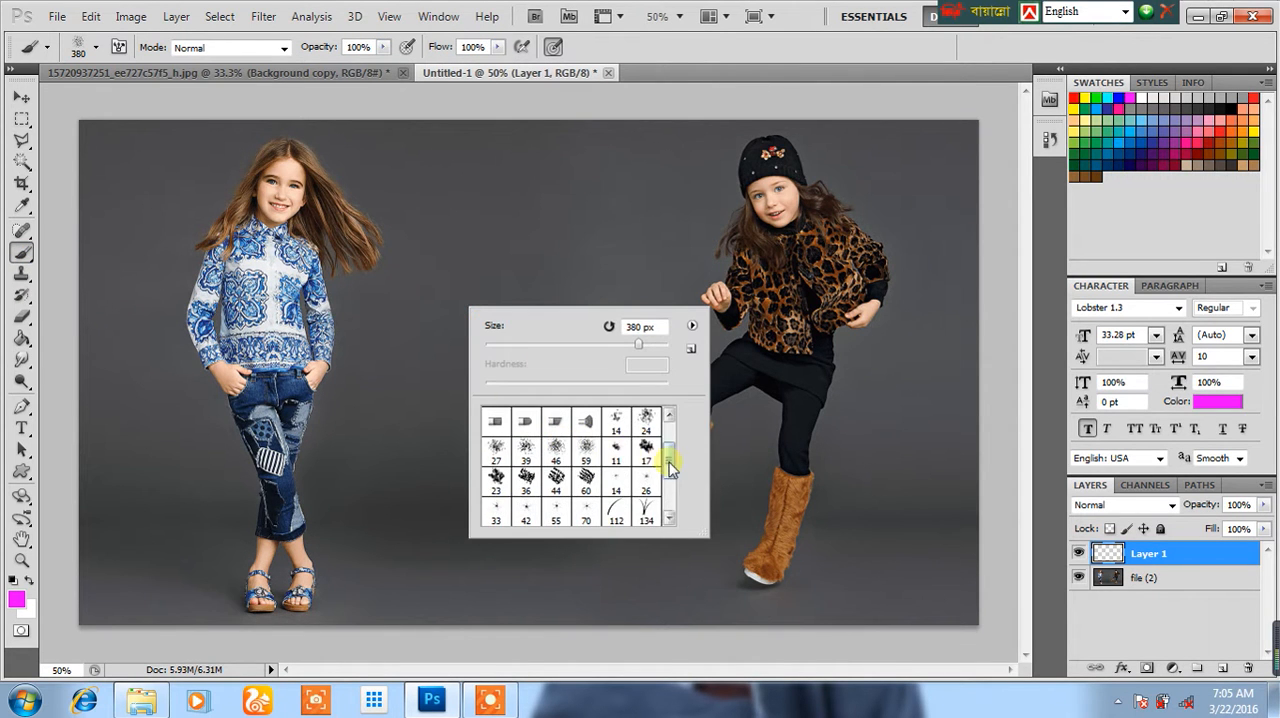
{"action": "left_click_drag", "start_coordinate": [670, 465], "coordinate": [673, 430]}
{"action": "double_click", "coordinate": [525, 420]}
{"action": "right_click", "coordinate": [506, 380]}
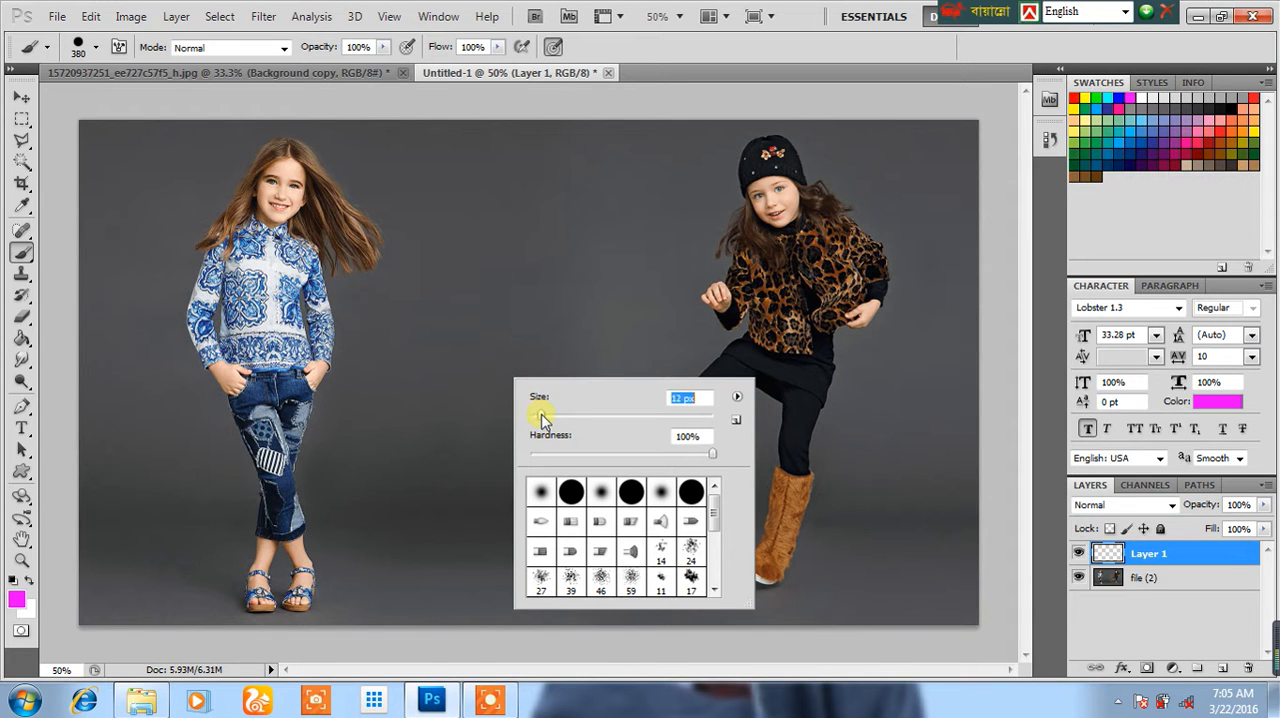
{"action": "left_click_drag", "start_coordinate": [545, 414], "coordinate": [543, 414]}
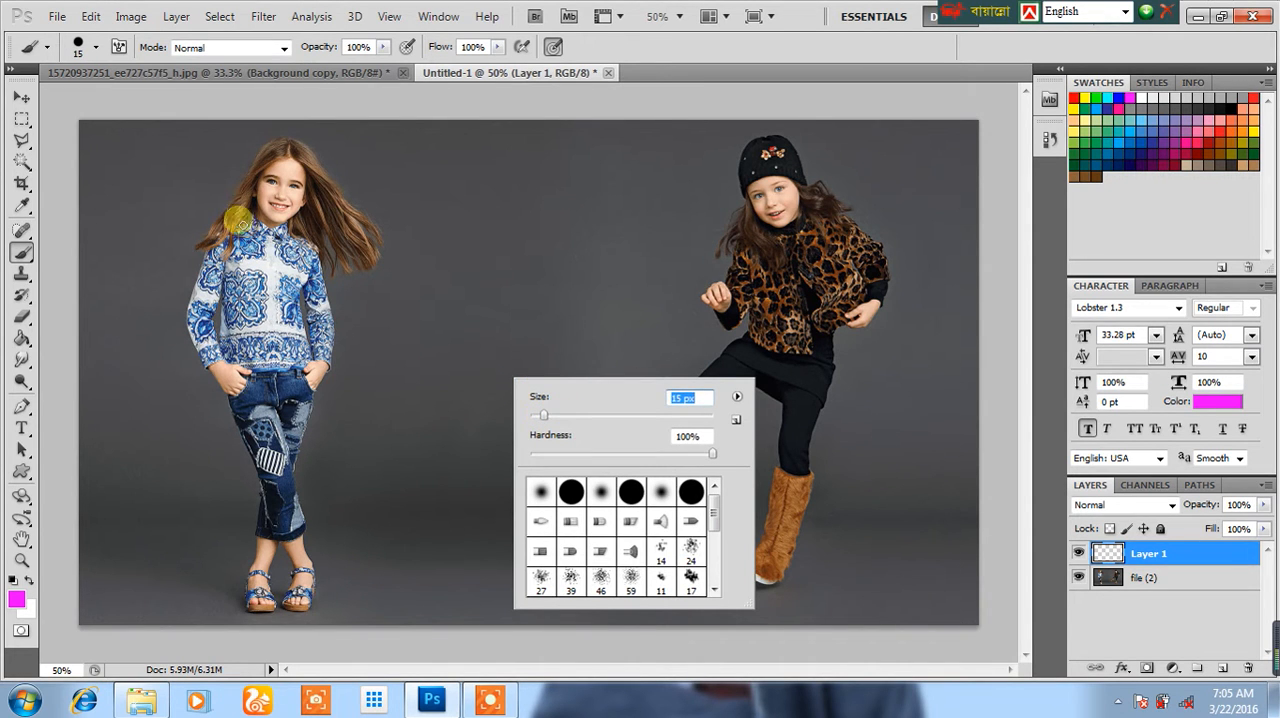
{"action": "left_click", "coordinate": [77, 211]}
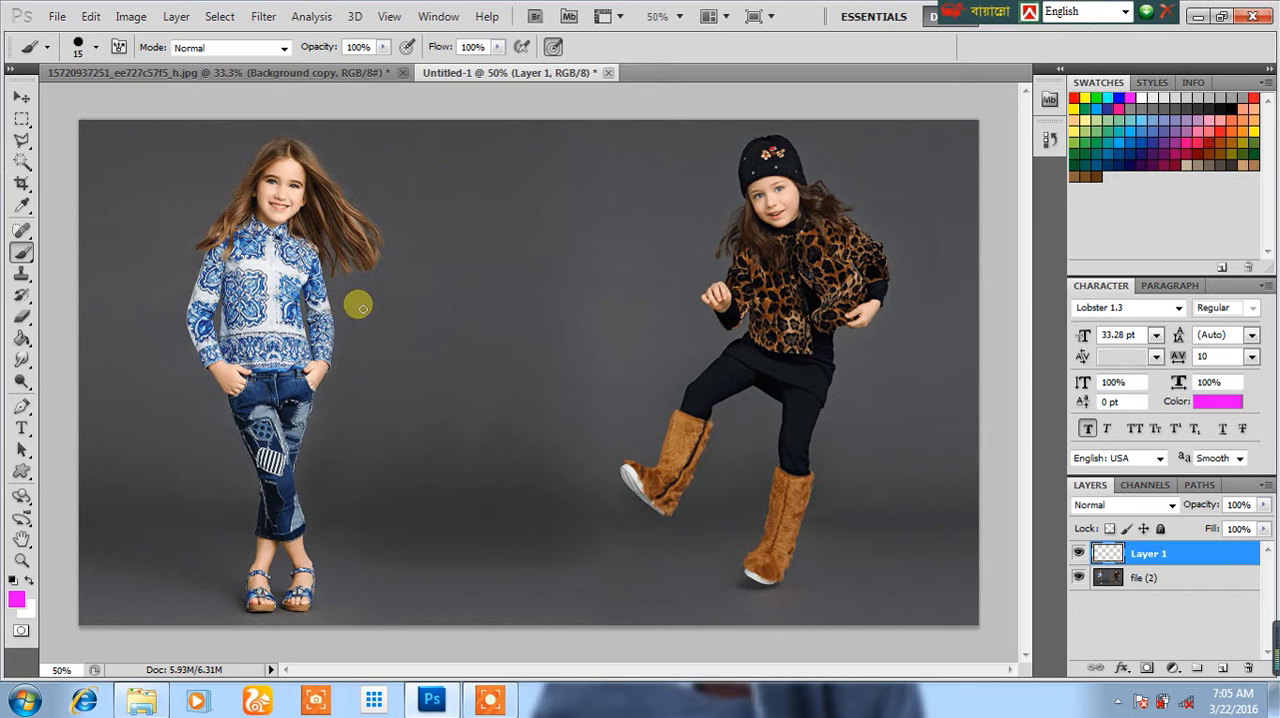
{"action": "right_click", "coordinate": [306, 262]}
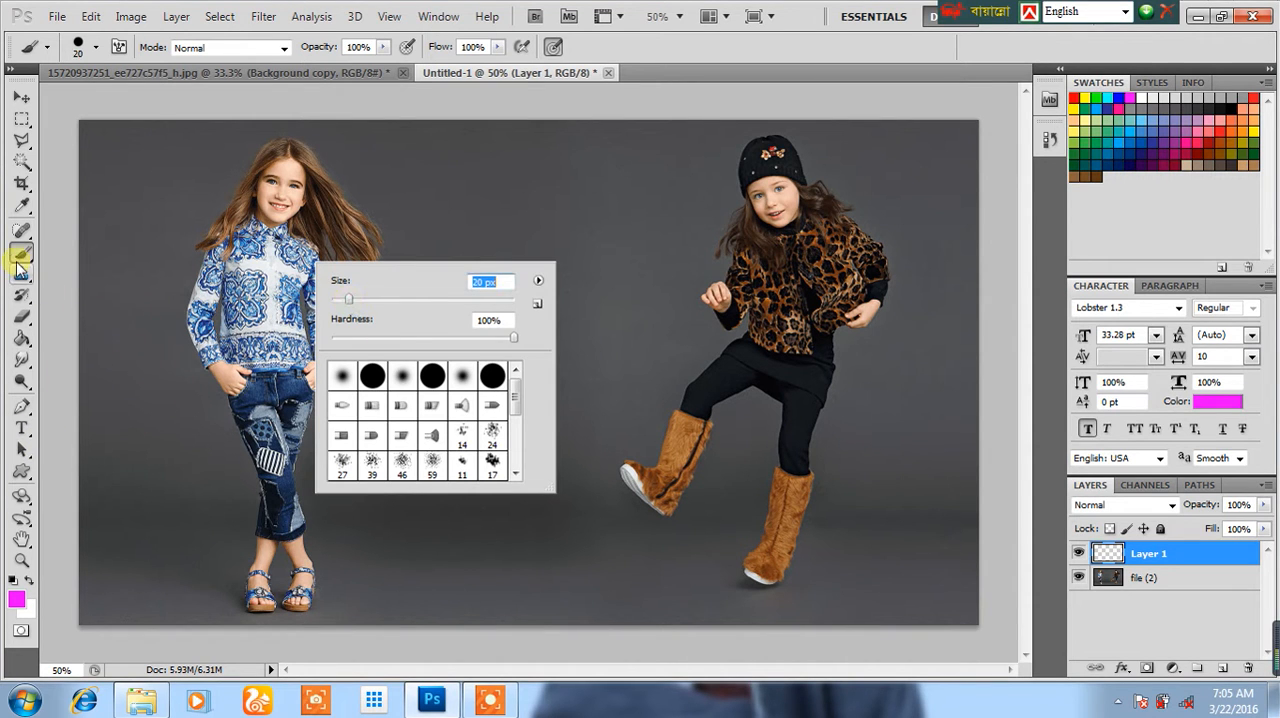
{"action": "left_click", "coordinate": [20, 252]}
{"action": "left_click", "coordinate": [23, 405]}
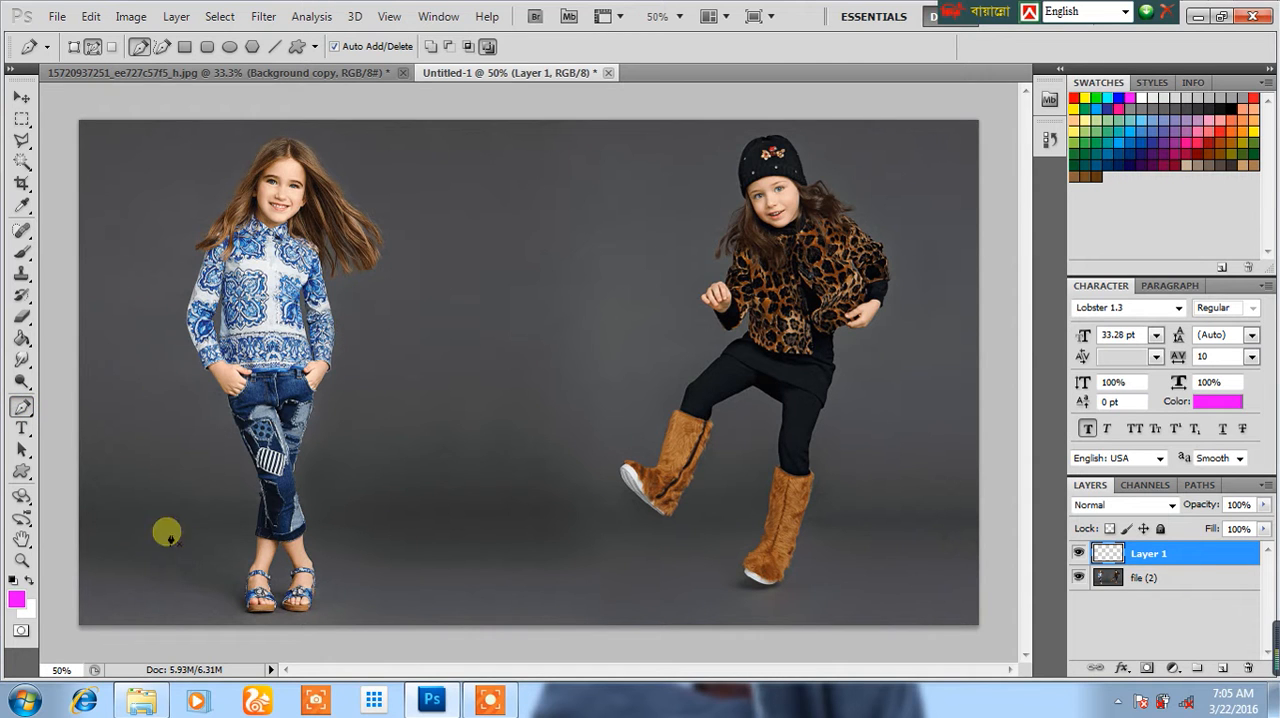
{"action": "left_click", "coordinate": [93, 512]}
{"action": "left_click_drag", "start_coordinate": [393, 558], "coordinate": [307, 472]}
{"action": "left_click", "coordinate": [131, 446]}
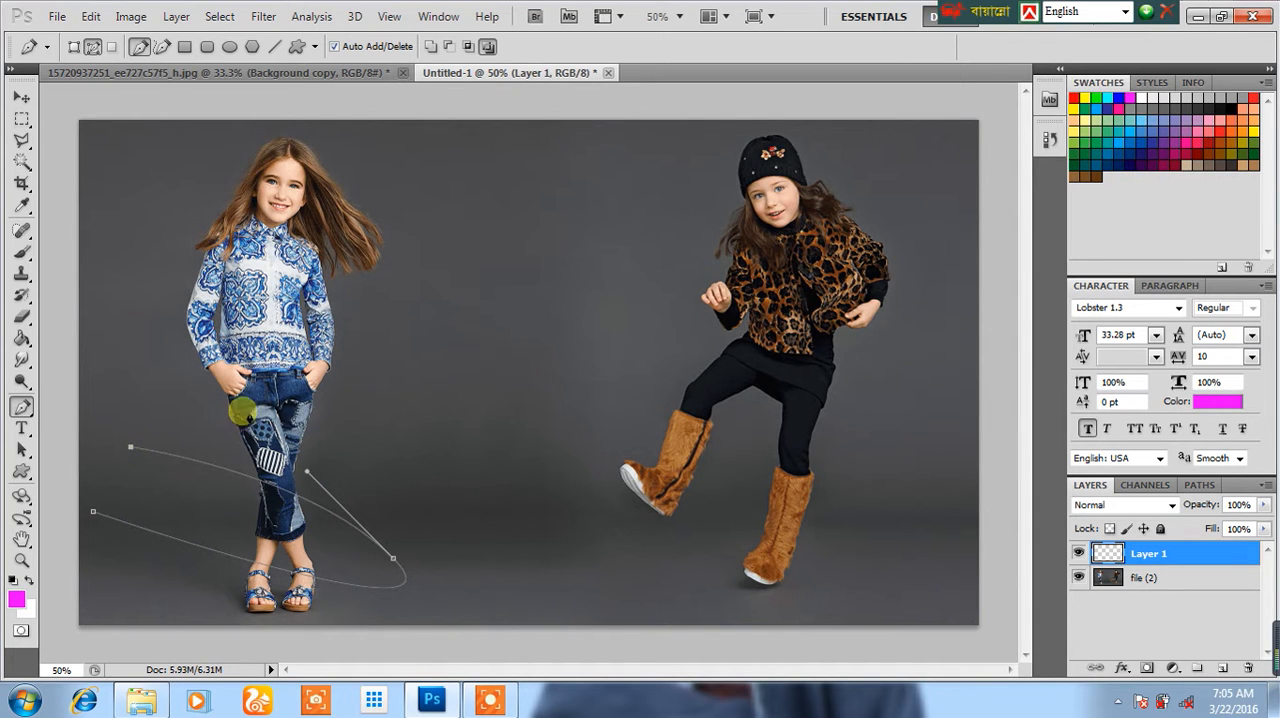
{"action": "left_click_drag", "start_coordinate": [390, 418], "coordinate": [830, 450]}
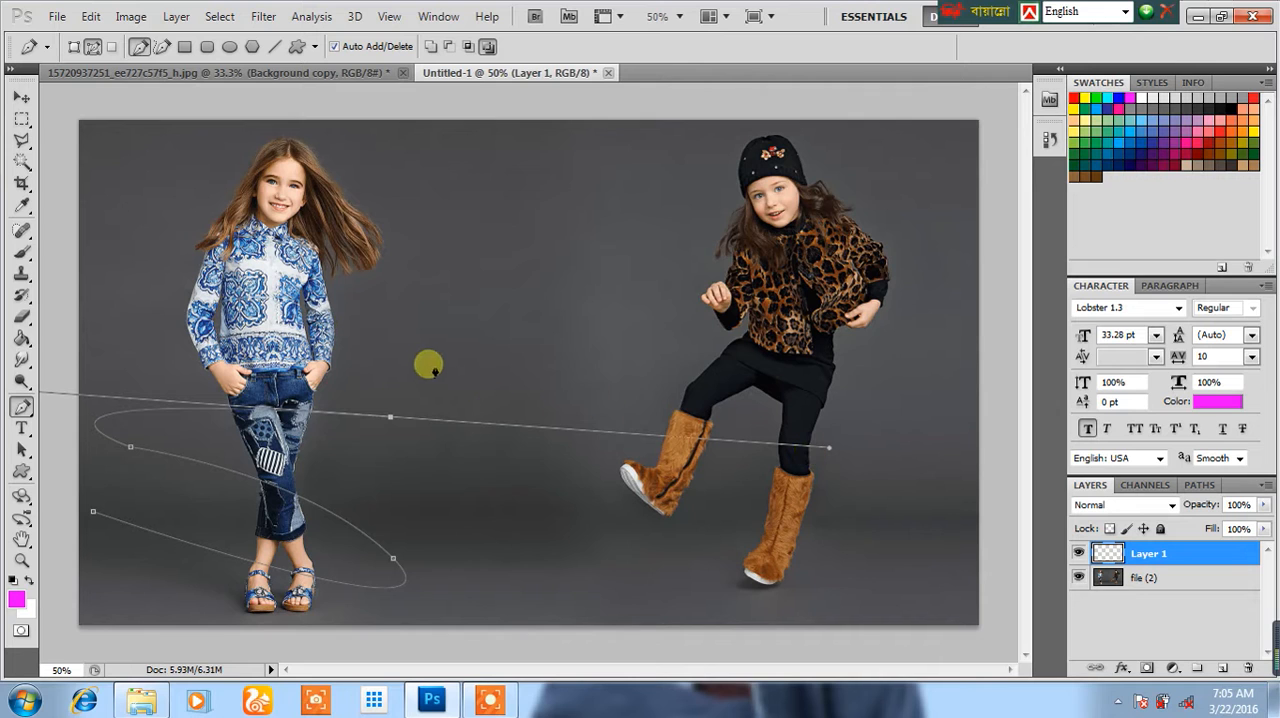
{"action": "left_click_drag", "start_coordinate": [177, 300], "coordinate": [174, 269]}
{"action": "key", "text": "Delete"}
{"action": "key", "text": "Delete"}
{"action": "key", "text": "Delete"}
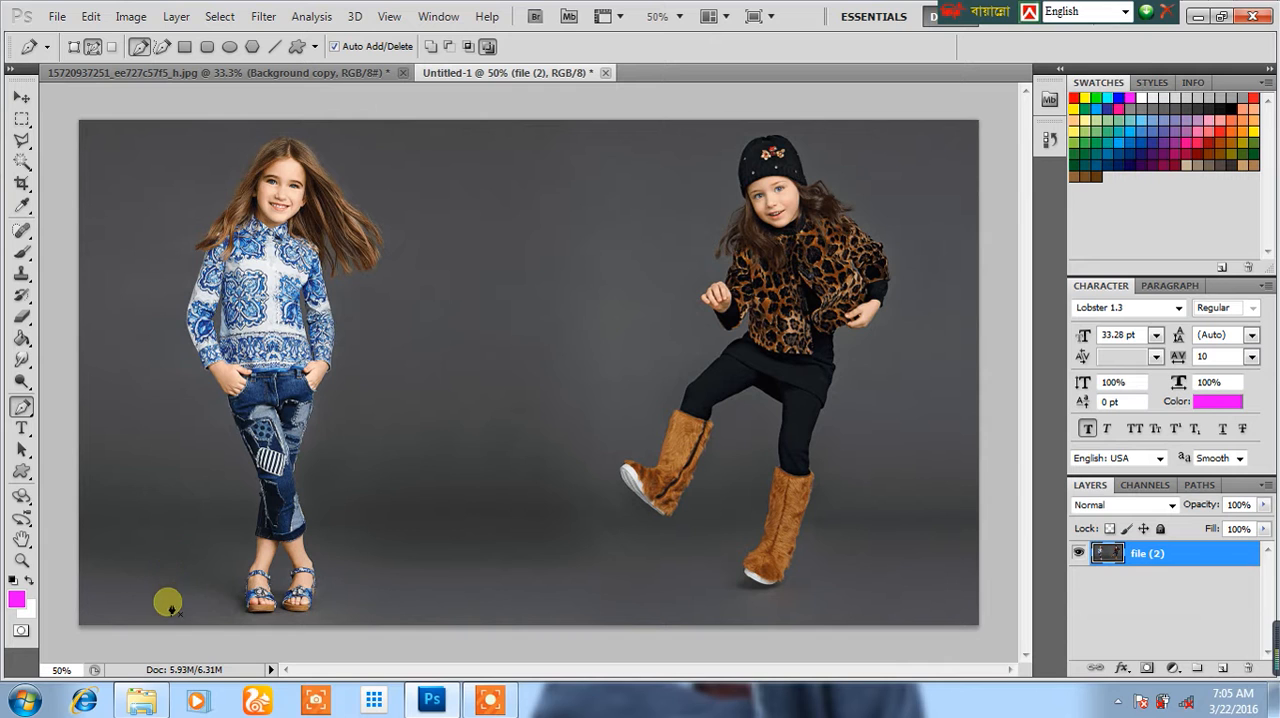
{"action": "left_click", "coordinate": [147, 579]}
{"action": "left_click_drag", "start_coordinate": [410, 537], "coordinate": [337, 503]}
{"action": "key", "text": "Delete"}
{"action": "key", "text": "Delete"}
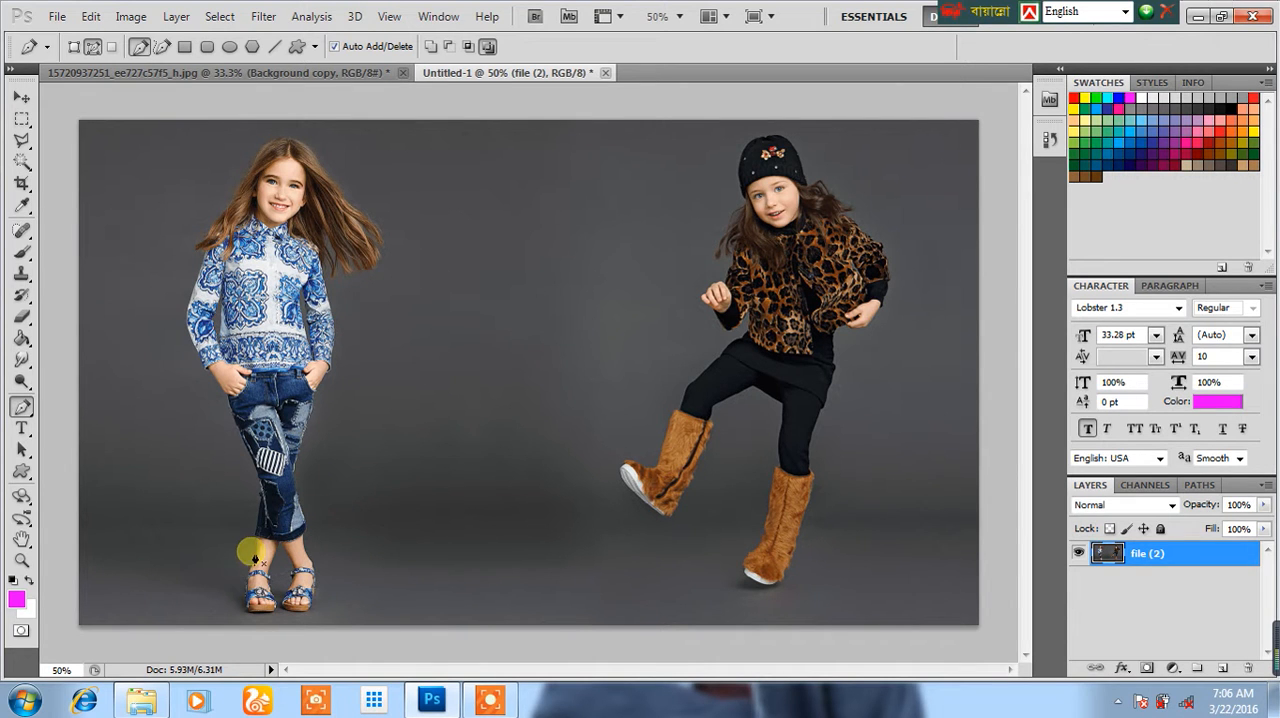
{"action": "left_click", "coordinate": [198, 567]}
{"action": "left_click_drag", "start_coordinate": [335, 549], "coordinate": [286, 507]}
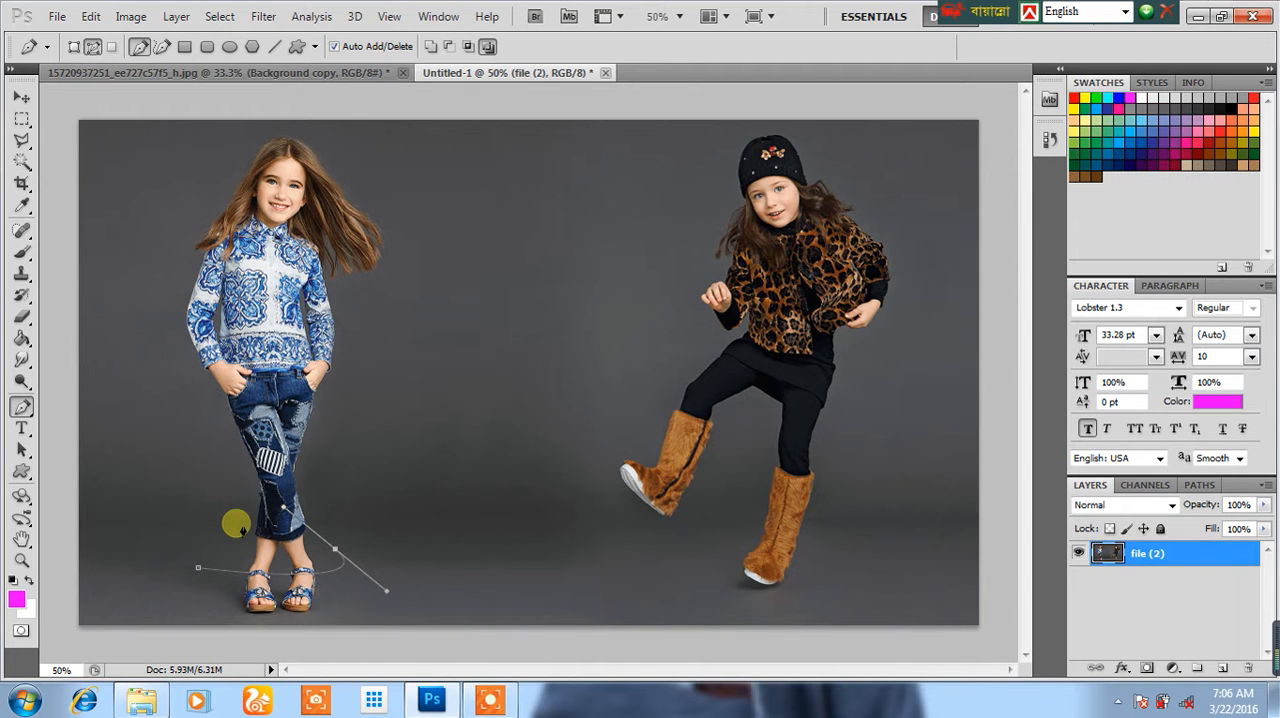
{"action": "left_click_drag", "start_coordinate": [219, 522], "coordinate": [283, 426]}
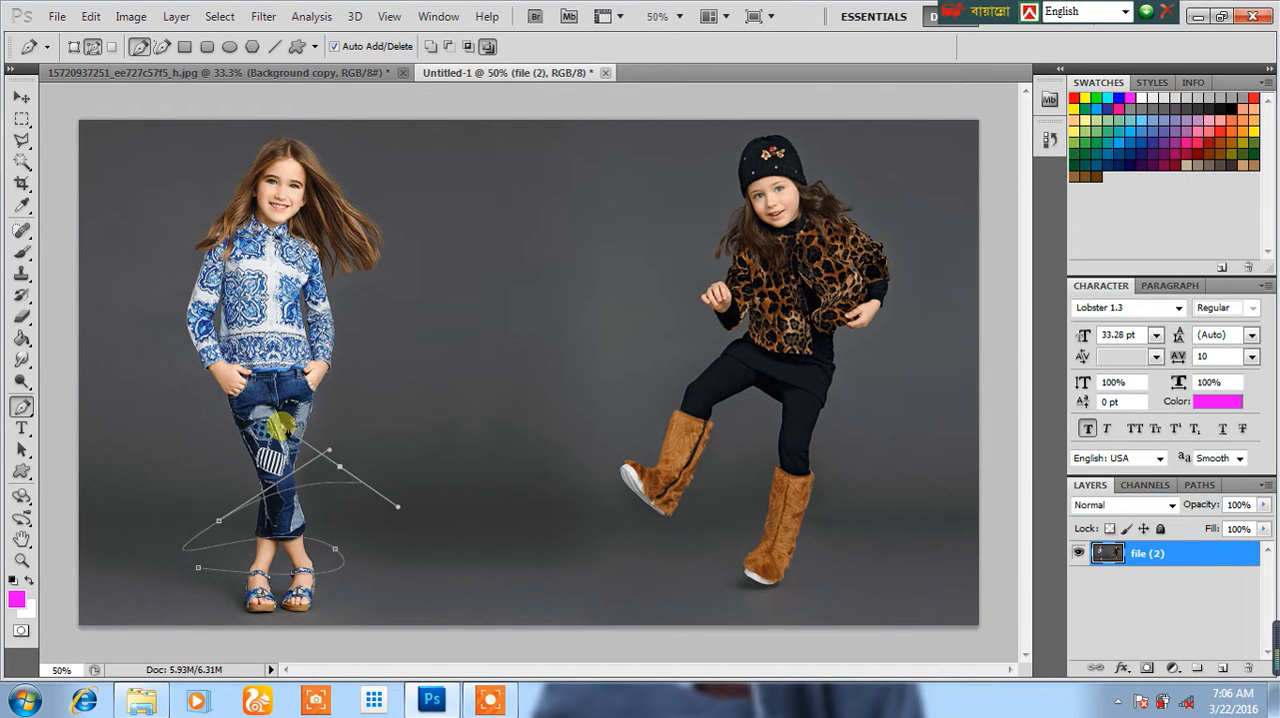
{"action": "key", "text": "ctrl+z"}
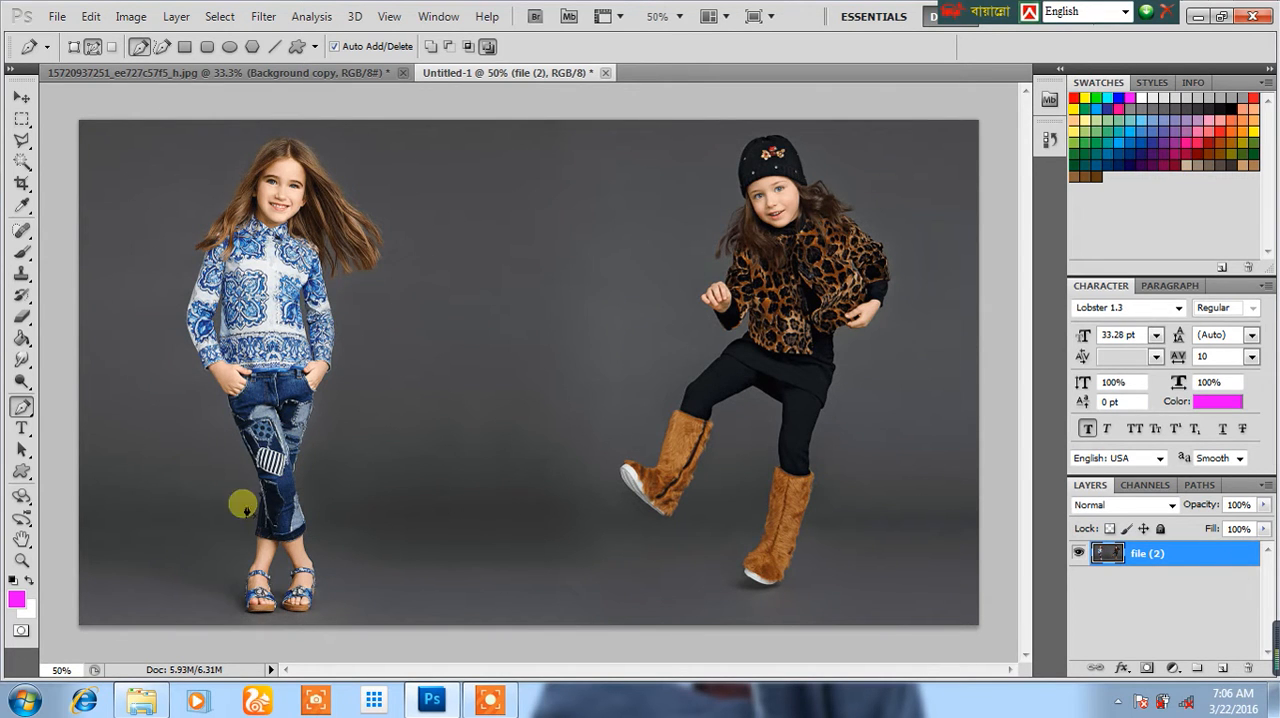
Step: Draw an open curved path with the Pen tool, winding back and forth around the girl in blue from her ankles up to her head
{"action": "left_click", "coordinate": [180, 553]}
{"action": "left_click_drag", "start_coordinate": [364, 531], "coordinate": [315, 504]}
{"action": "left_click_drag", "start_coordinate": [178, 512], "coordinate": [280, 425]}
{"action": "left_click_drag", "start_coordinate": [186, 427], "coordinate": [323, 397]}
{"action": "left_click_drag", "start_coordinate": [357, 355], "coordinate": [259, 339]}
{"action": "left_click_drag", "start_coordinate": [154, 308], "coordinate": [285, 181]}
{"action": "left_click_drag", "start_coordinate": [352, 152], "coordinate": [292, 151]}
{"action": "left_click", "coordinate": [229, 142]}
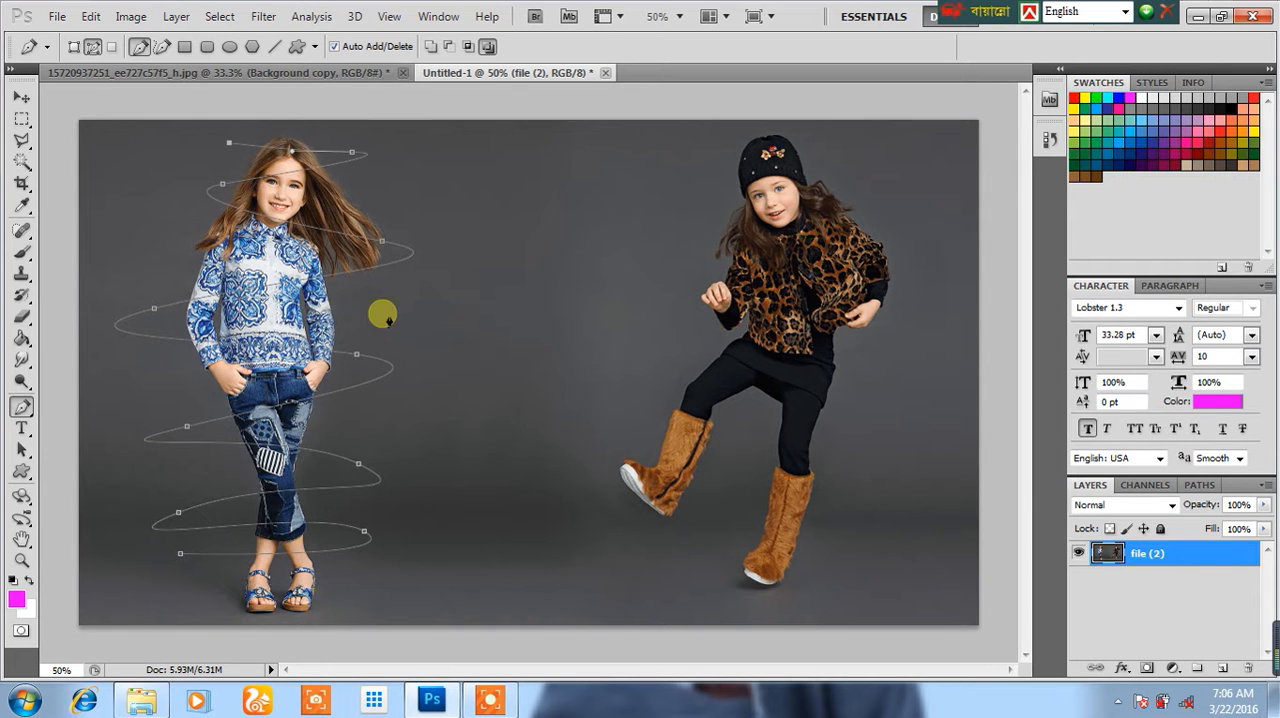
Step: Add a new layer and stroke the winding path on it using the Brush with Simulate Pressure enabled
{"action": "left_click", "coordinate": [1224, 668]}
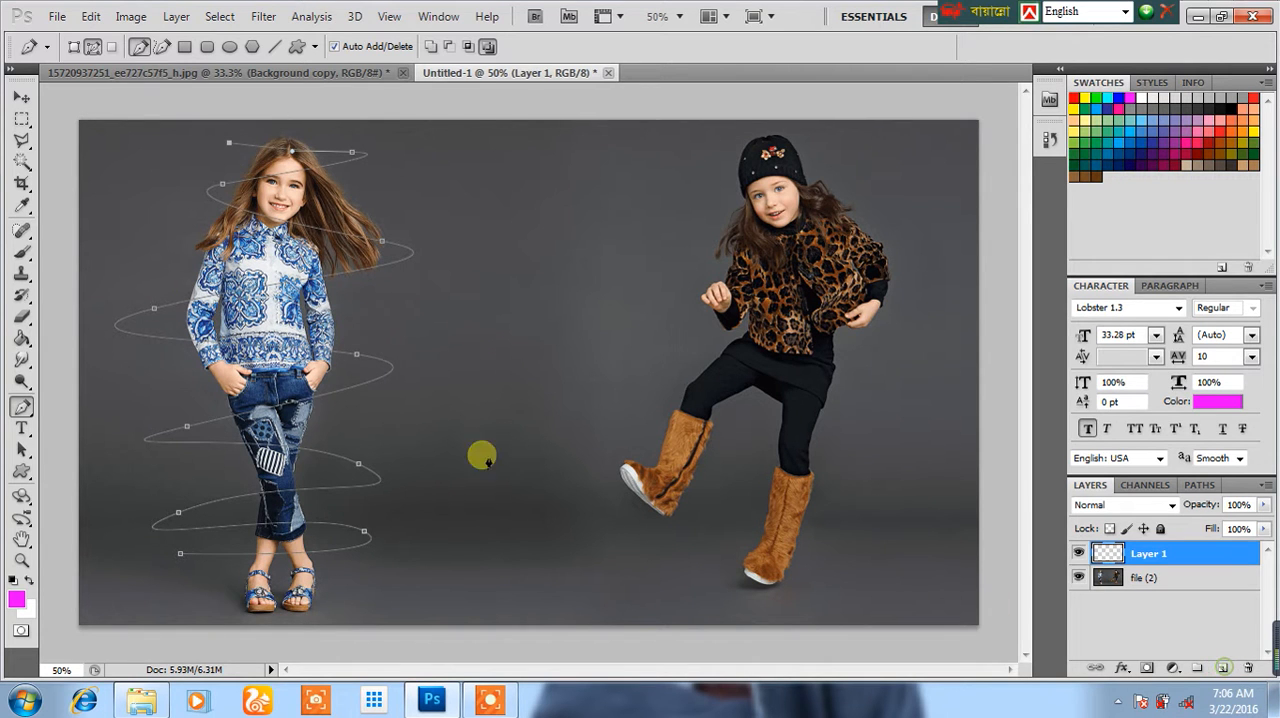
{"action": "right_click", "coordinate": [326, 303]}
{"action": "left_click", "coordinate": [395, 434]}
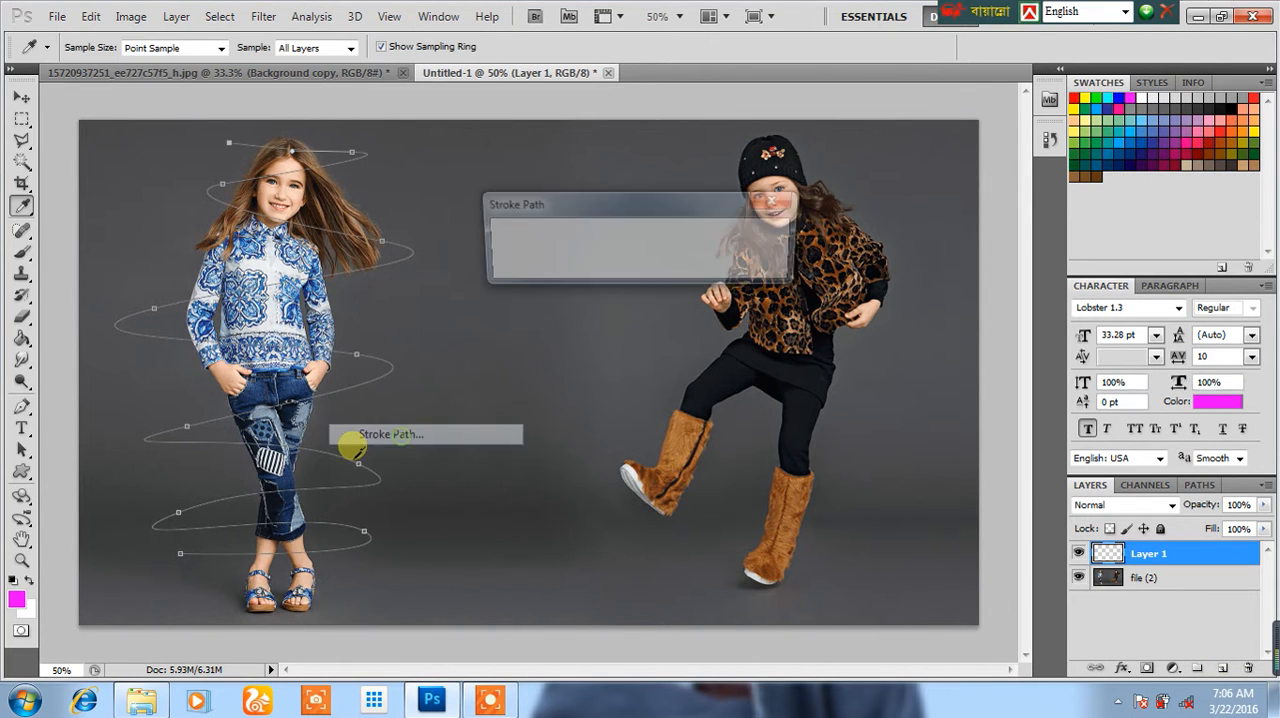
{"action": "left_click", "coordinate": [610, 242]}
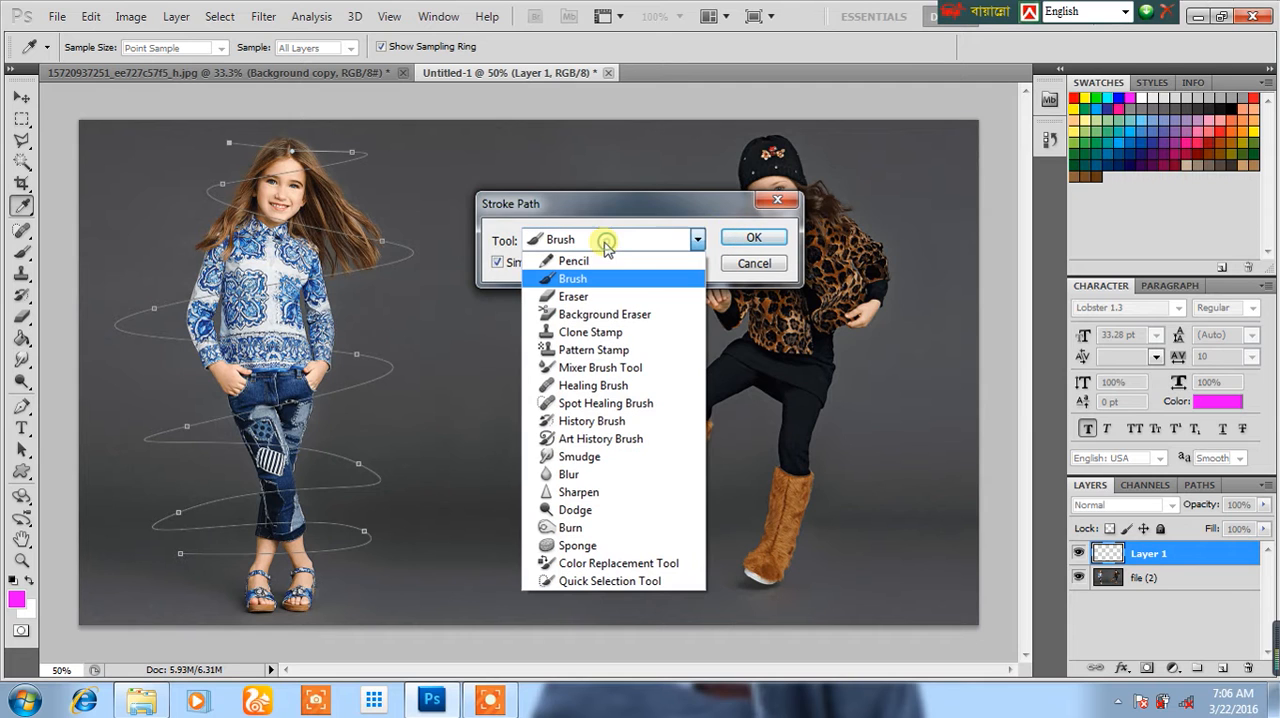
{"action": "left_click", "coordinate": [588, 280]}
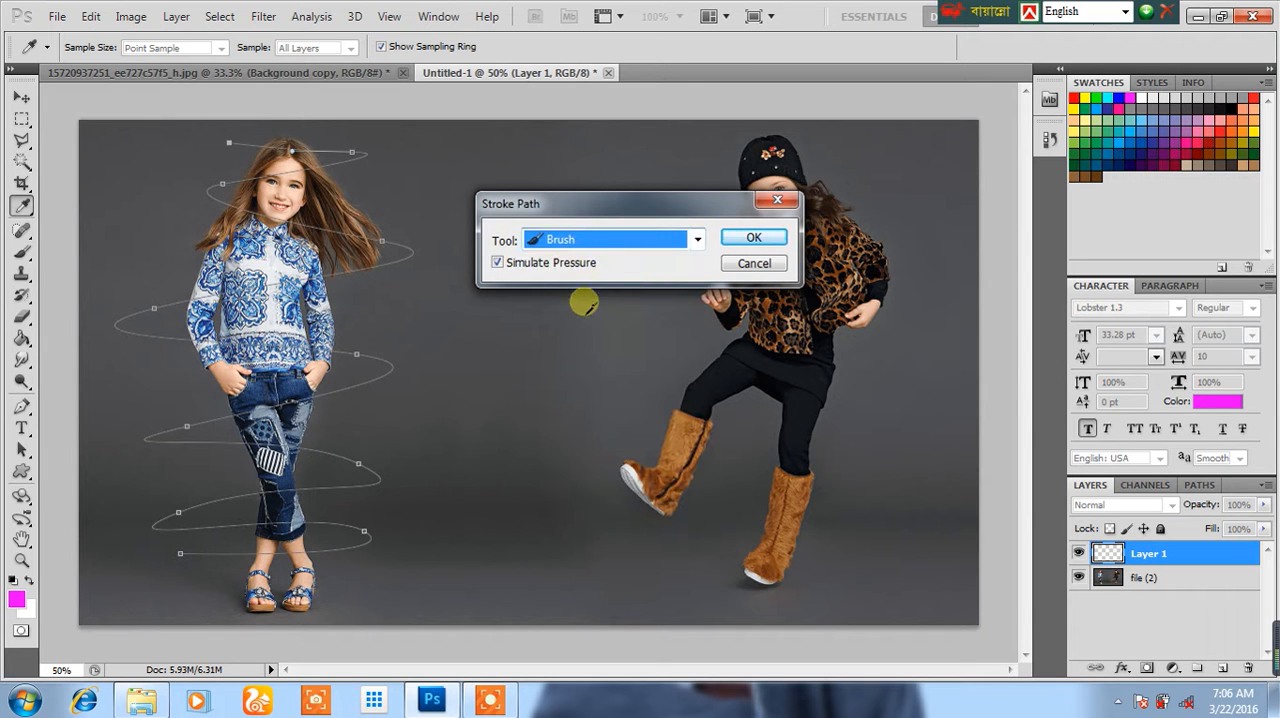
{"action": "left_click", "coordinate": [496, 264]}
{"action": "left_click", "coordinate": [754, 240]}
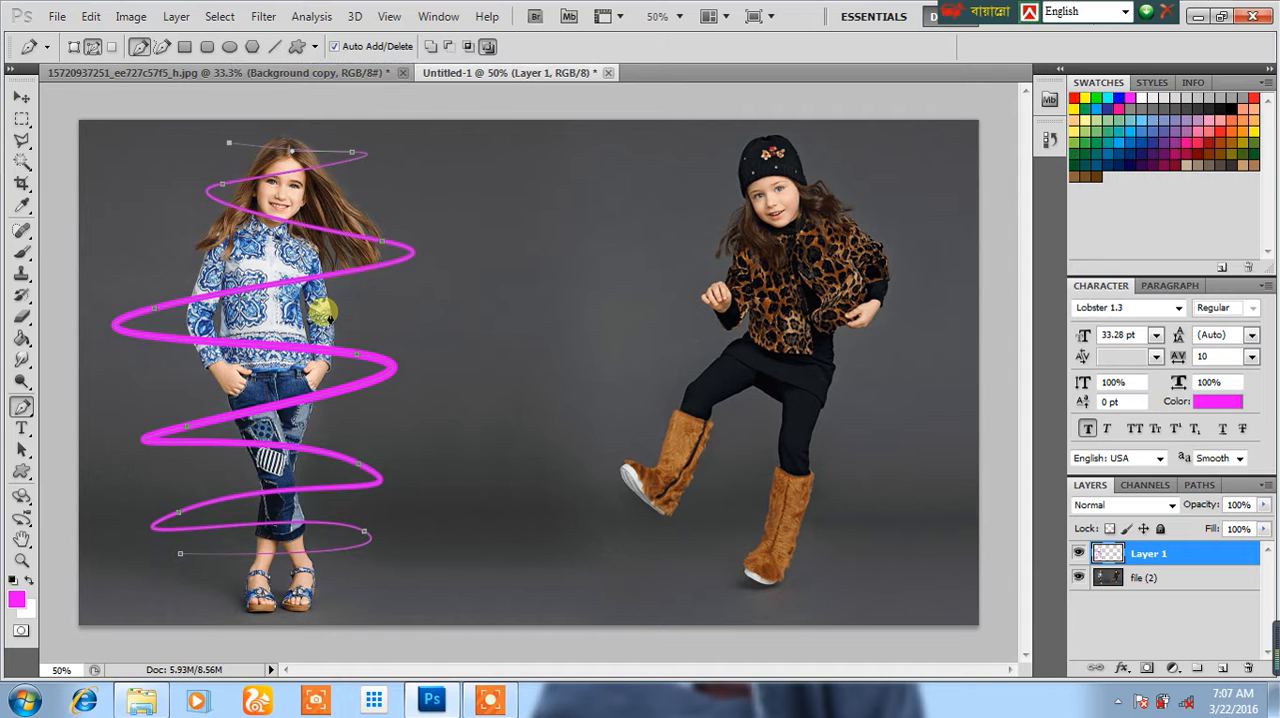
Step: Delete the work path and stretch the magenta spiral downward so that it reaches the girl's sandals
{"action": "key", "text": "Delete"}
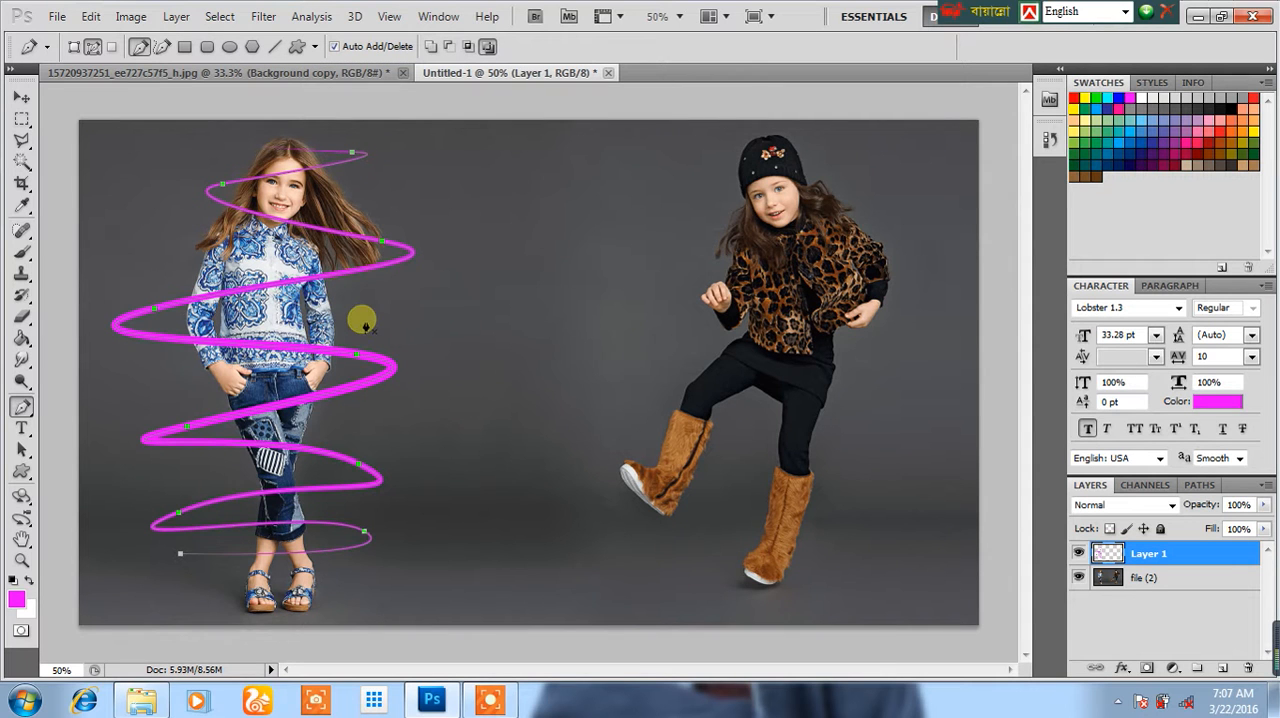
{"action": "left_click", "coordinate": [21, 97]}
{"action": "left_click_drag", "start_coordinate": [263, 555], "coordinate": [257, 602]}
{"action": "key", "text": "Return"}
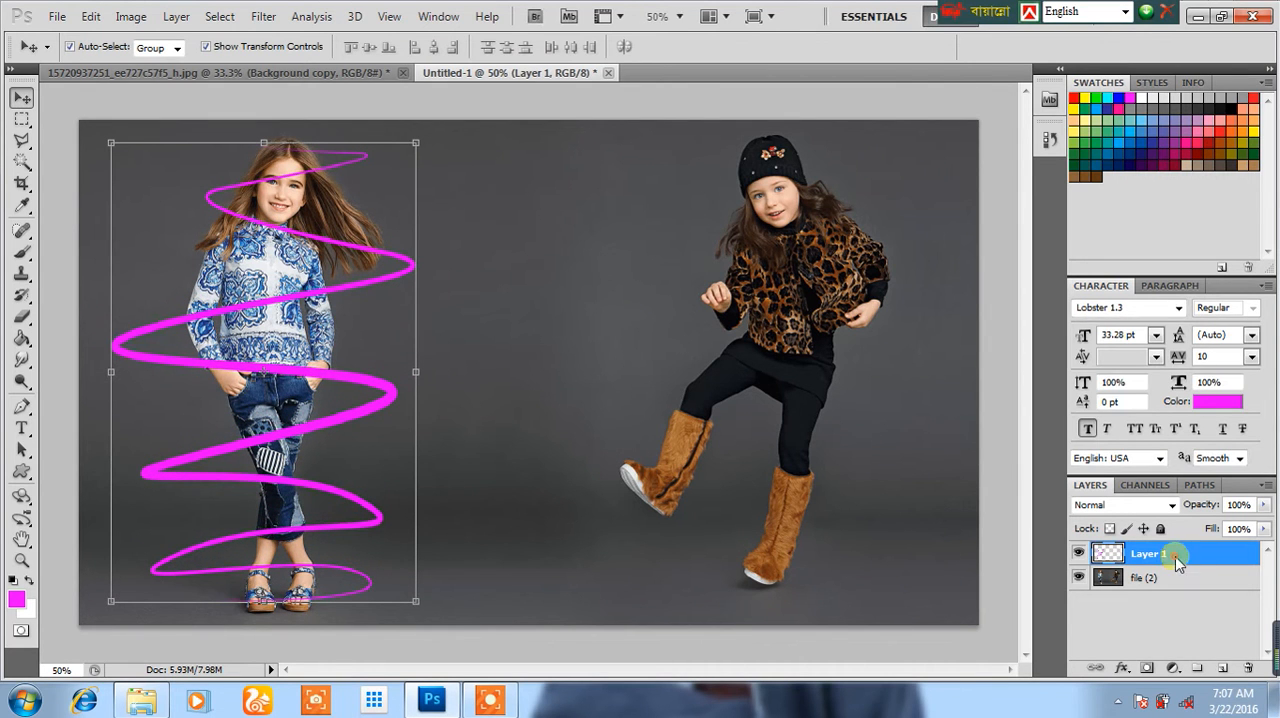
Step: Apply a white Color Overlay layer style to the spiral on Layer 1
{"action": "right_click", "coordinate": [1181, 563]}
{"action": "left_click", "coordinate": [1110, 130]}
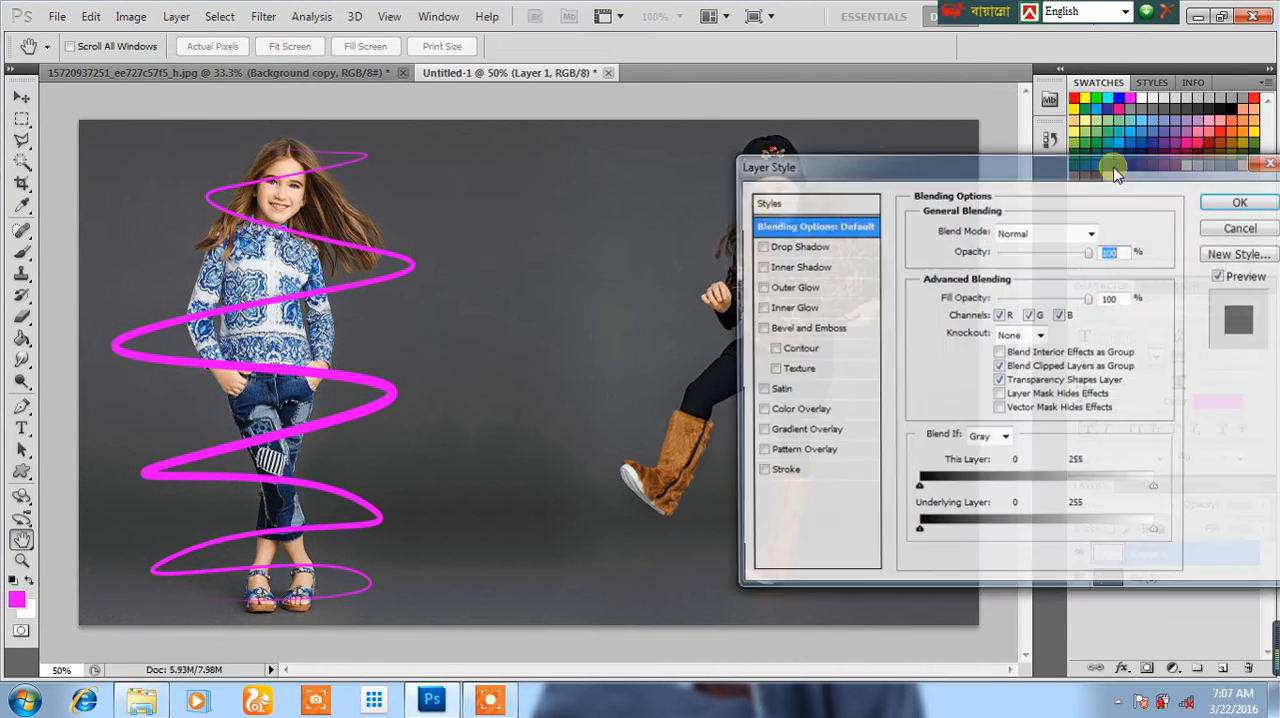
{"action": "left_click", "coordinate": [800, 409]}
{"action": "left_click", "coordinate": [1104, 234]}
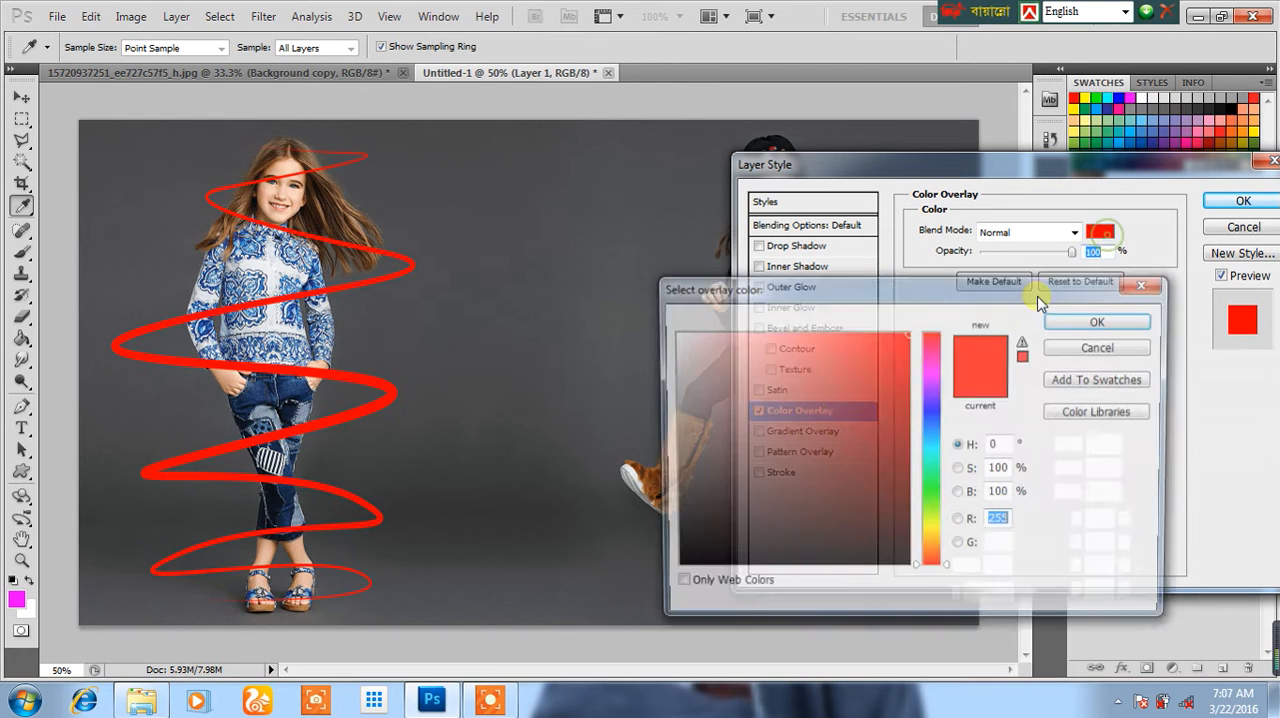
{"action": "left_click_drag", "start_coordinate": [788, 397], "coordinate": [531, 217]}
{"action": "left_click", "coordinate": [1070, 328]}
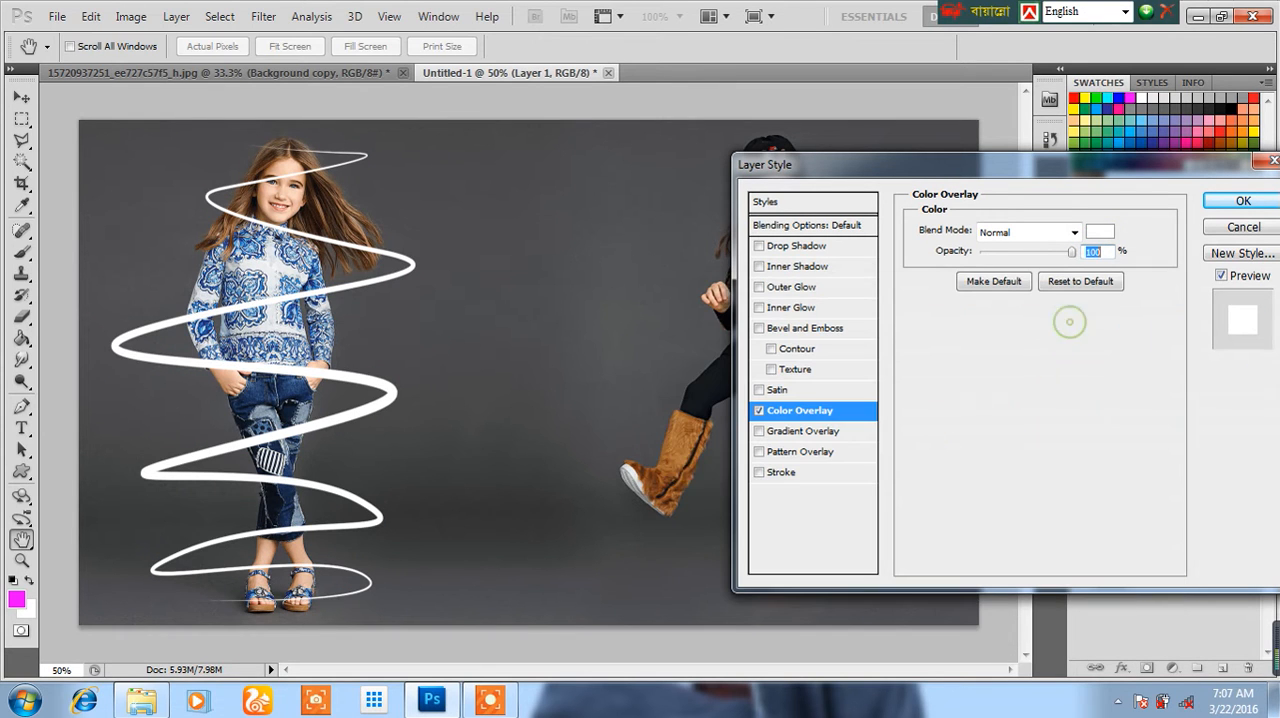
Step: Add an Outer Glow in hot pink to the white spiral on Layer 1
{"action": "left_click", "coordinate": [779, 288]}
{"action": "mouse_move", "coordinate": [985, 390]}
{"action": "left_mouse_down"}
{"action": "mouse_move", "coordinate": [1016, 386]}
{"action": "mouse_move", "coordinate": [1000, 391]}
{"action": "left_mouse_up"}
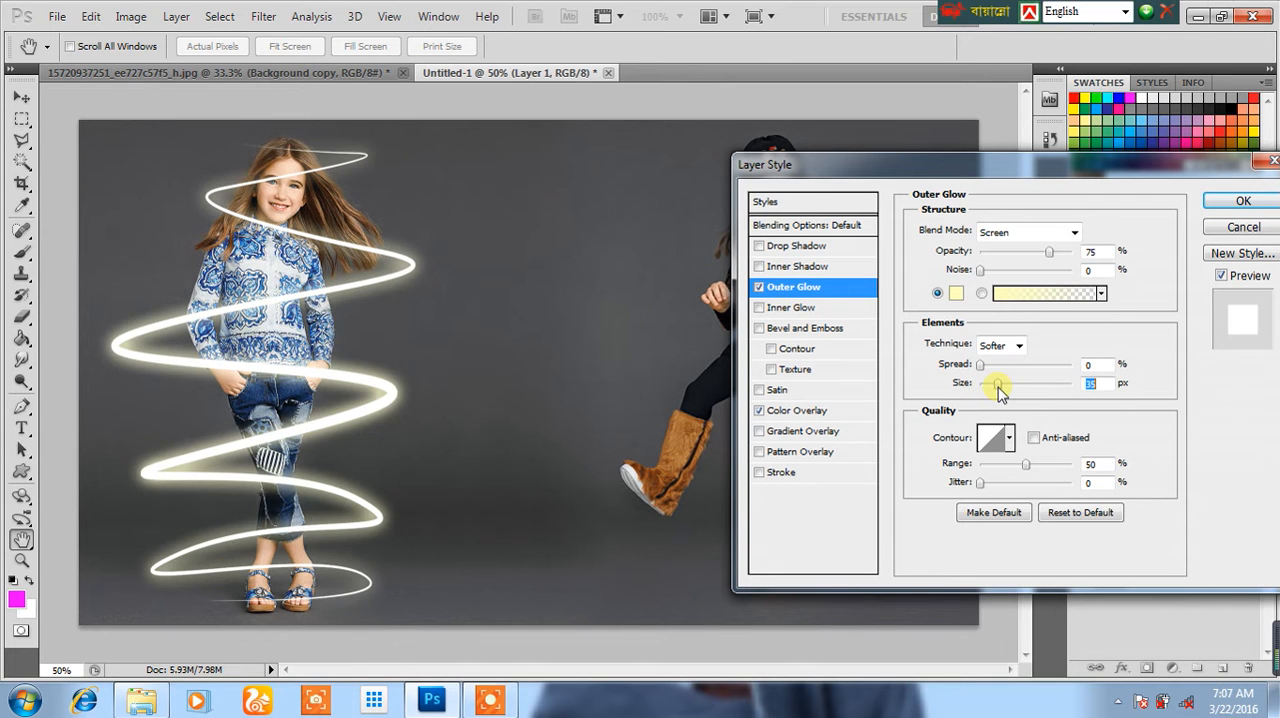
{"action": "left_click", "coordinate": [961, 295]}
{"action": "left_click", "coordinate": [932, 360]}
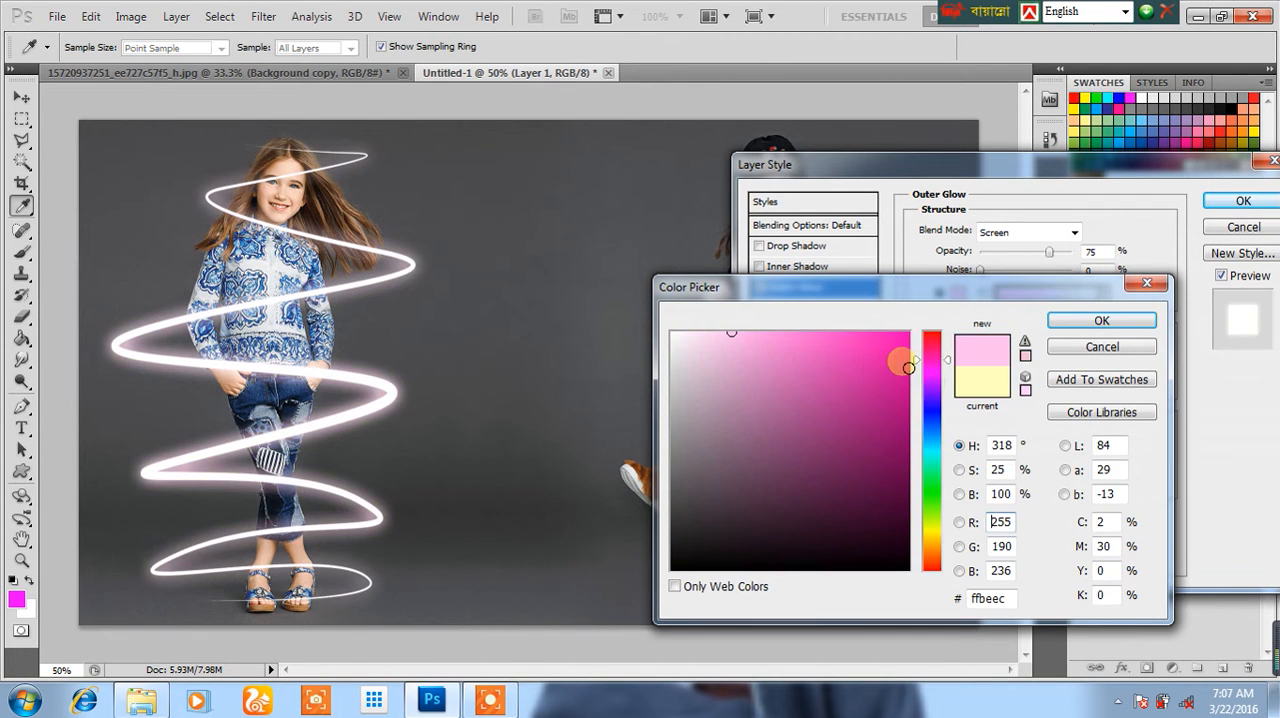
{"action": "left_click_drag", "start_coordinate": [894, 357], "coordinate": [945, 280]}
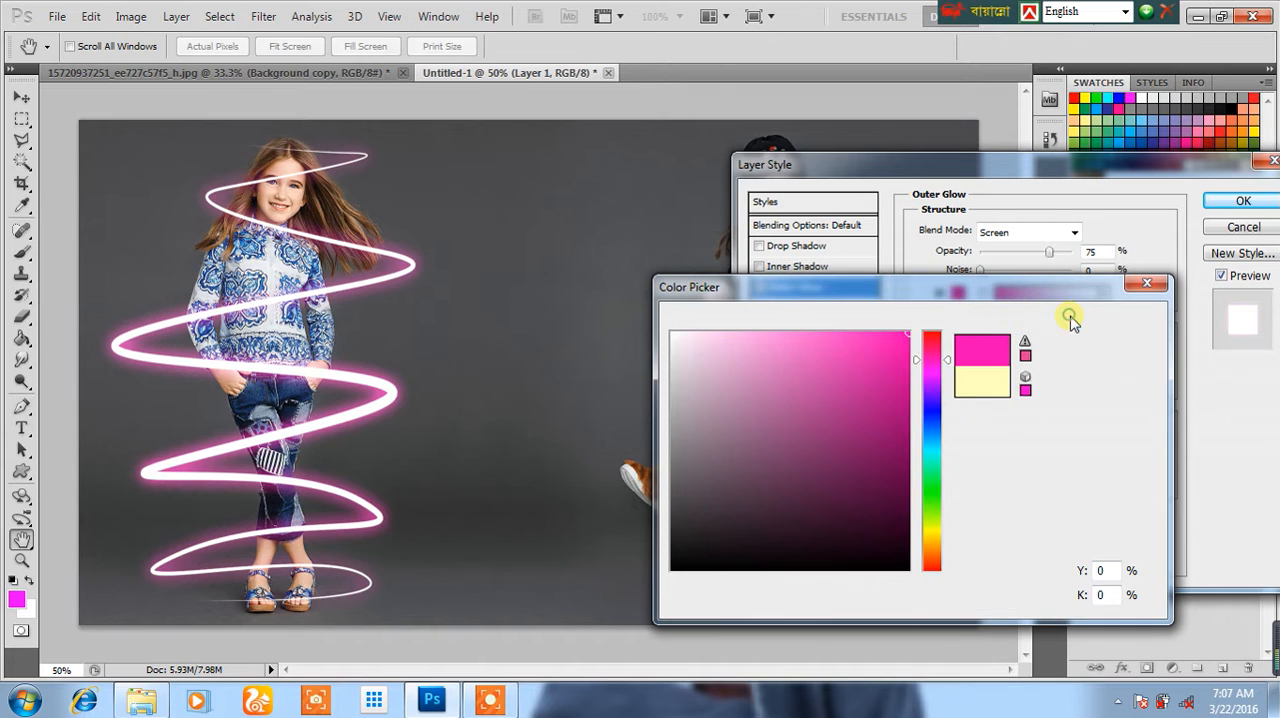
{"action": "left_click", "coordinate": [1068, 320]}
Step: Set the Outer Glow to 81% opacity, 2% noise and 38 px size, and apply the layer style
{"action": "left_click_drag", "start_coordinate": [1042, 257], "coordinate": [1066, 258]}
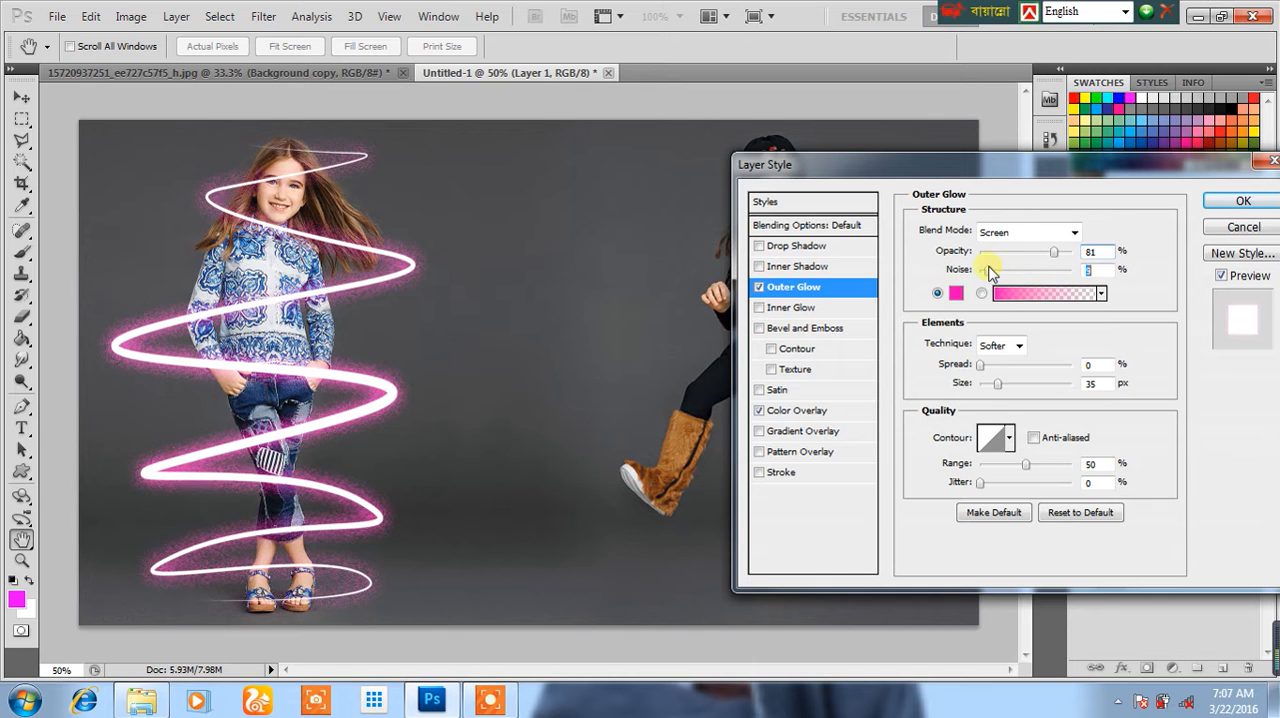
{"action": "left_click_drag", "start_coordinate": [995, 388], "coordinate": [1001, 389]}
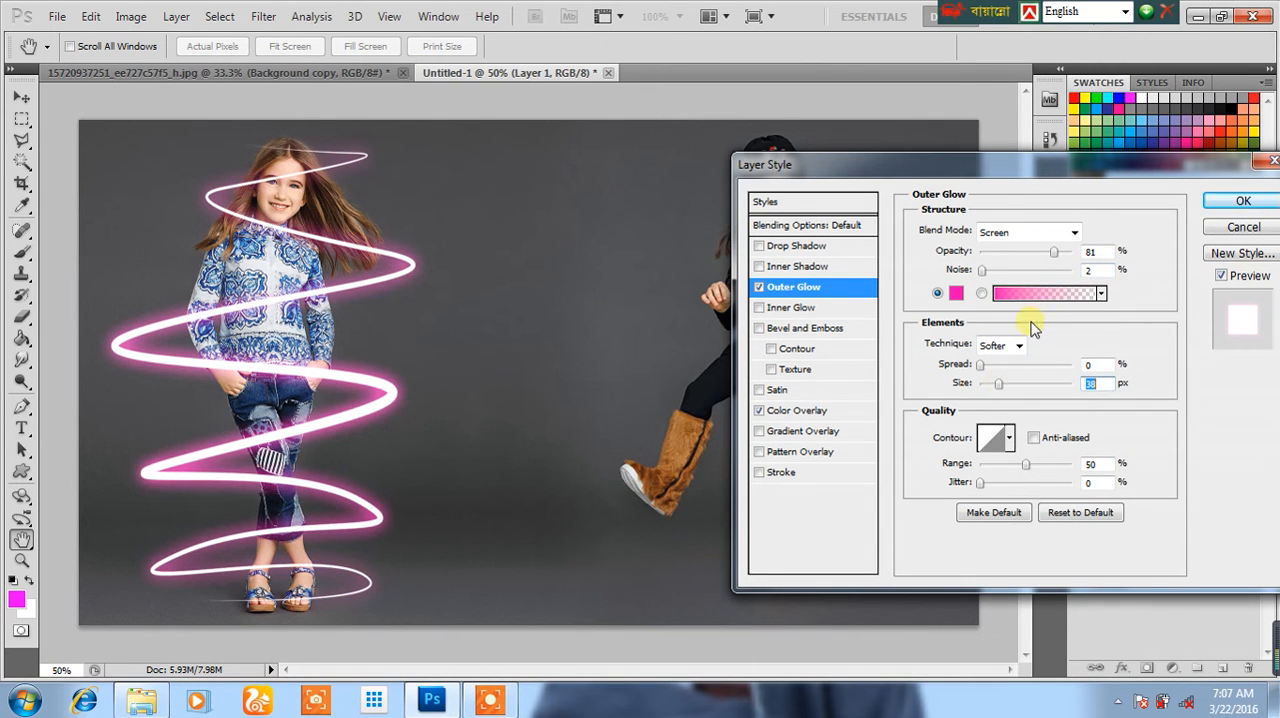
{"action": "left_click", "coordinate": [1243, 201]}
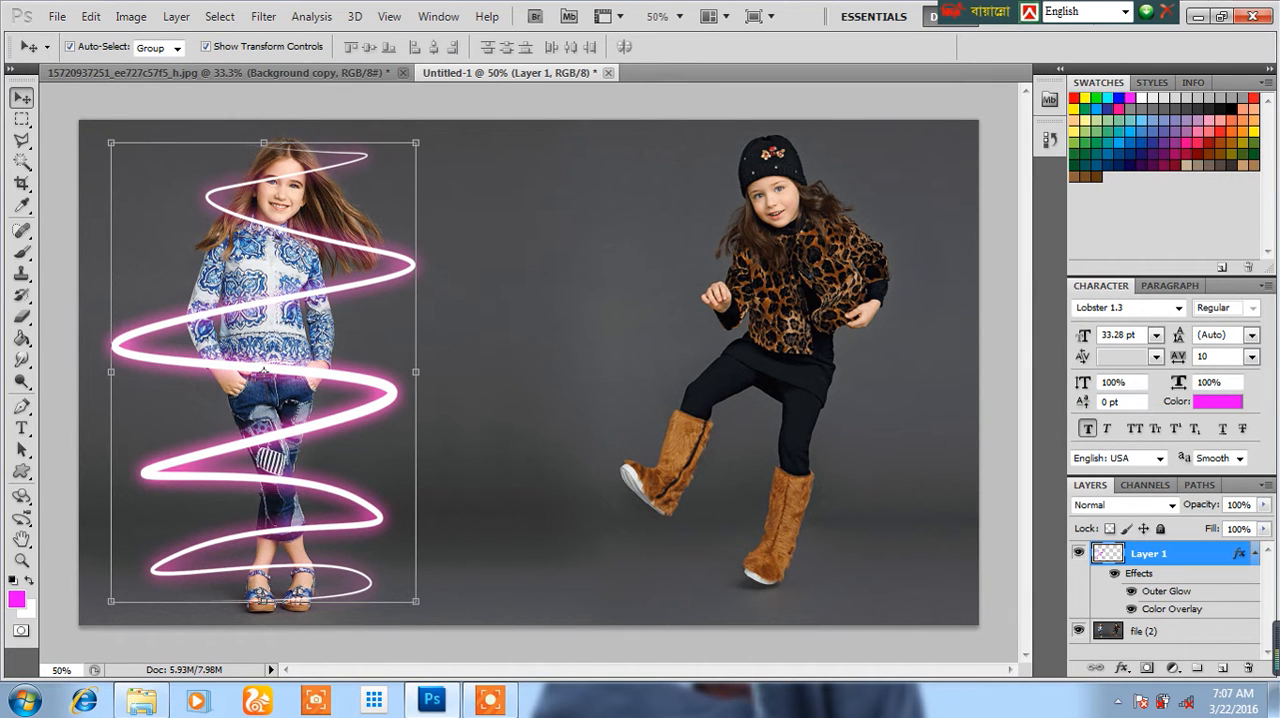
Step: Erase at 100% opacity the spiral stretches that should pass behind the girl's neck, waist, knees and ankles
{"action": "left_click", "coordinate": [21, 318]}
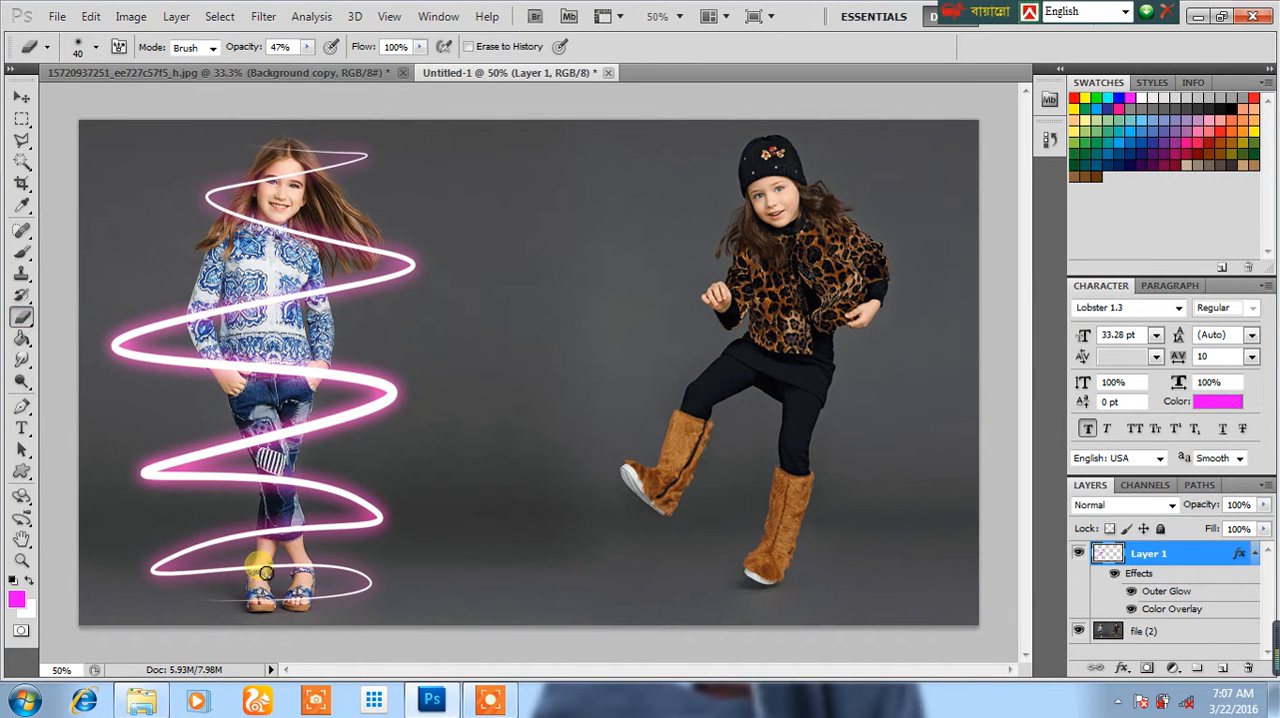
{"action": "left_click", "coordinate": [306, 47]}
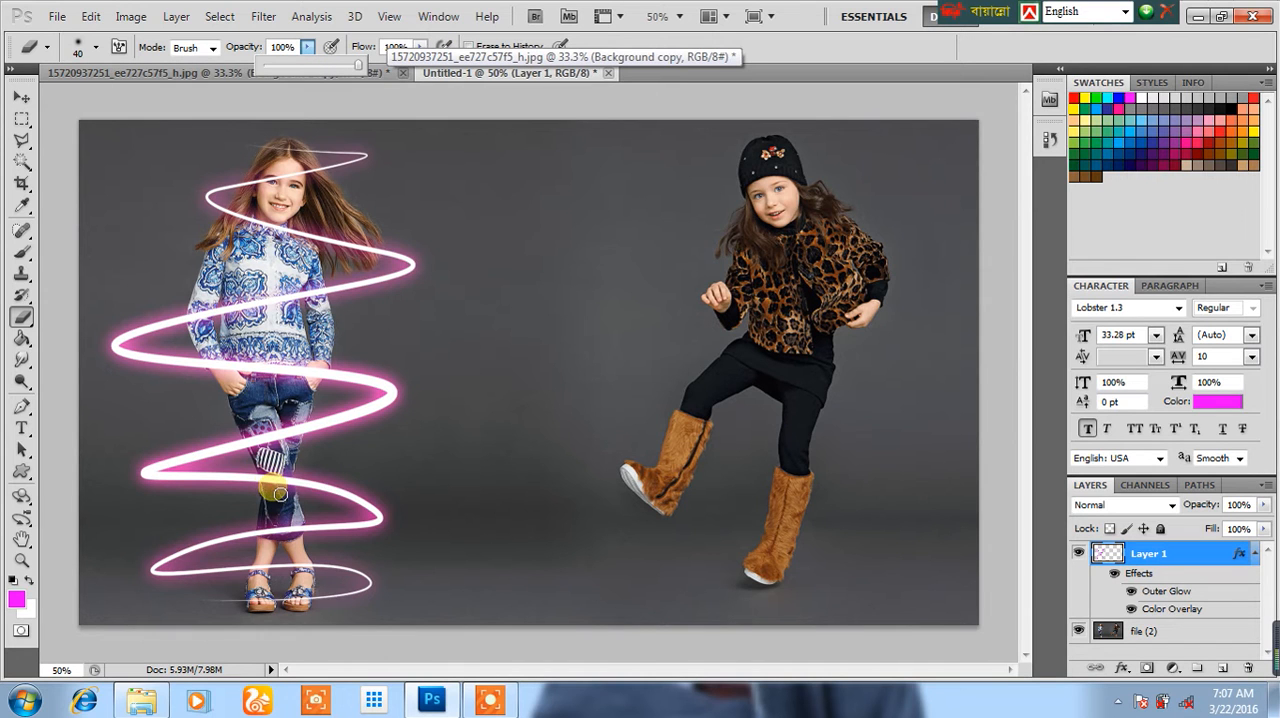
{"action": "left_click", "coordinate": [305, 568]}
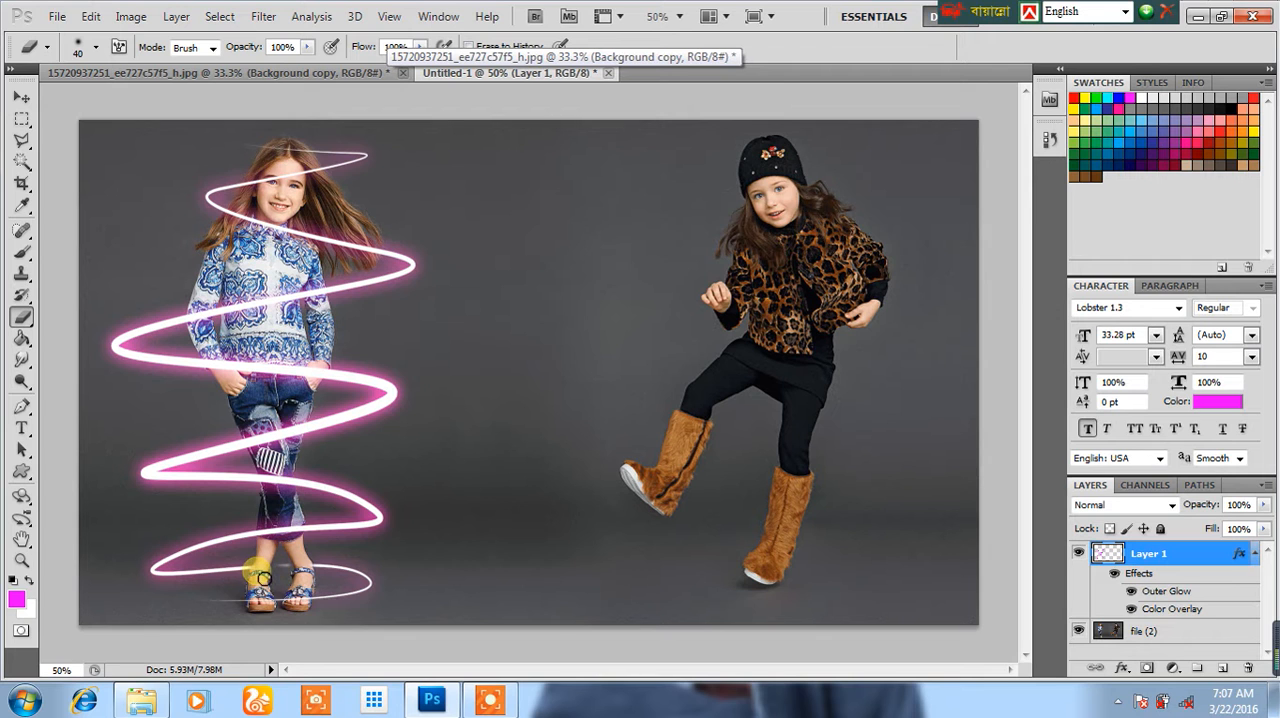
{"action": "left_click", "coordinate": [90, 17]}
{"action": "left_click", "coordinate": [91, 18]}
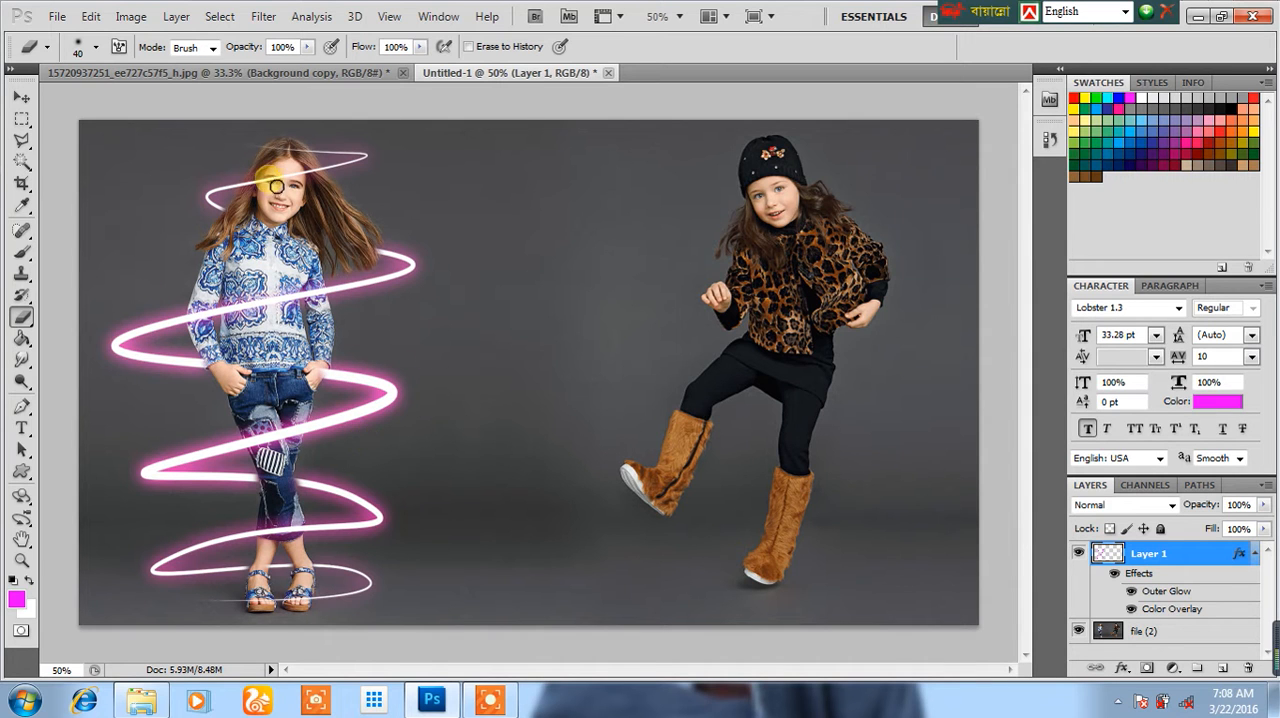
Step: Stretch the spiral upward to 104.89% height above the girl's head and narrow it from its outer left edge to 90.78% width
{"action": "left_click", "coordinate": [24, 96]}
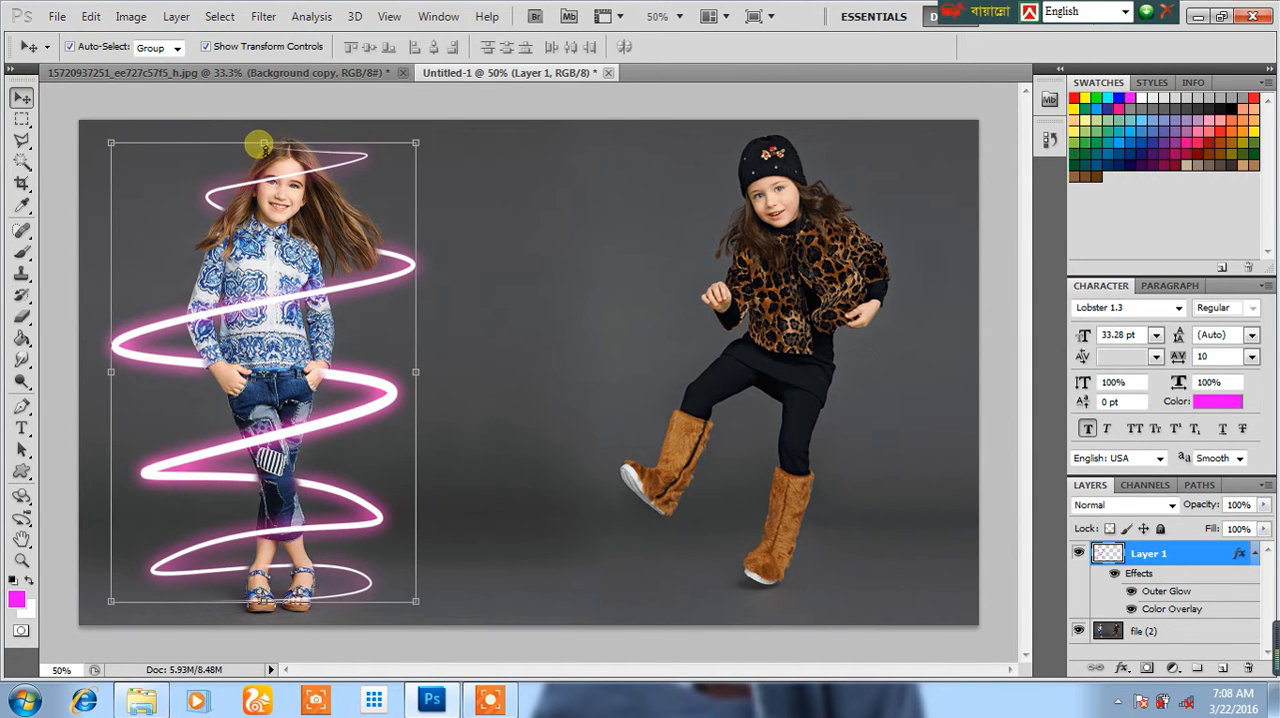
{"action": "key", "text": "ctrl+t"}
{"action": "left_click_drag", "start_coordinate": [262, 139], "coordinate": [260, 124]}
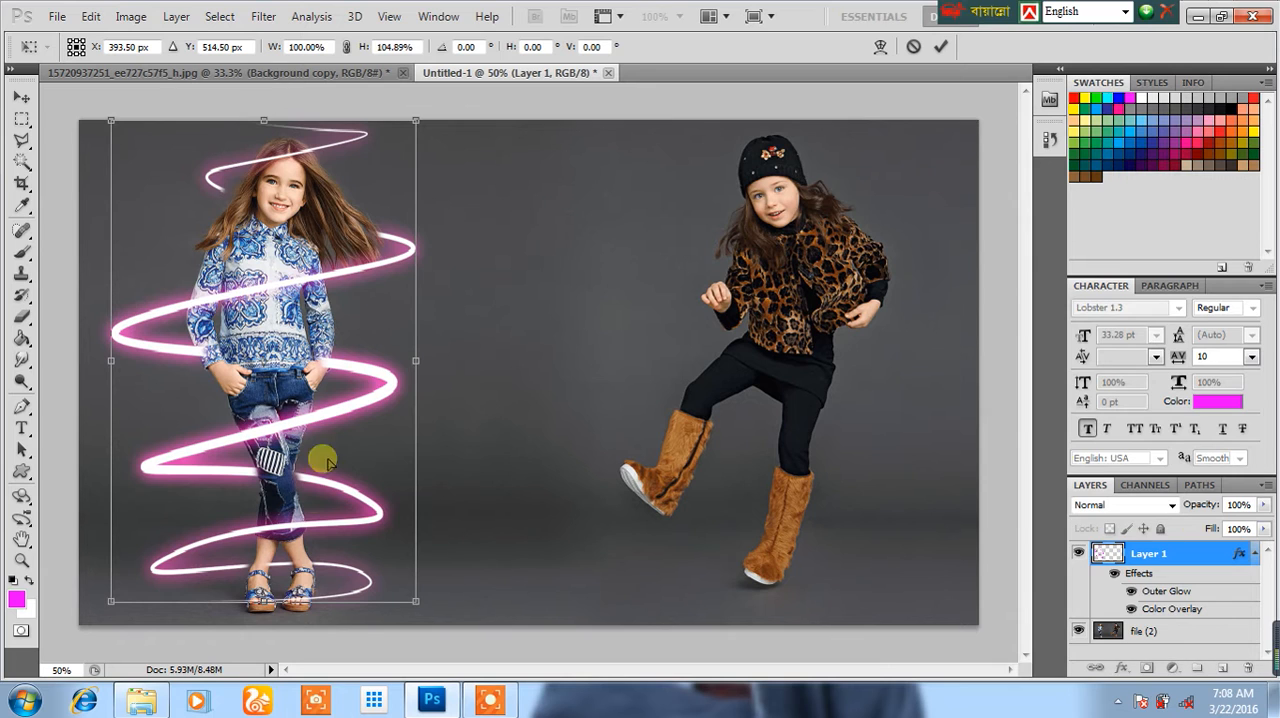
{"action": "key", "text": "Return"}
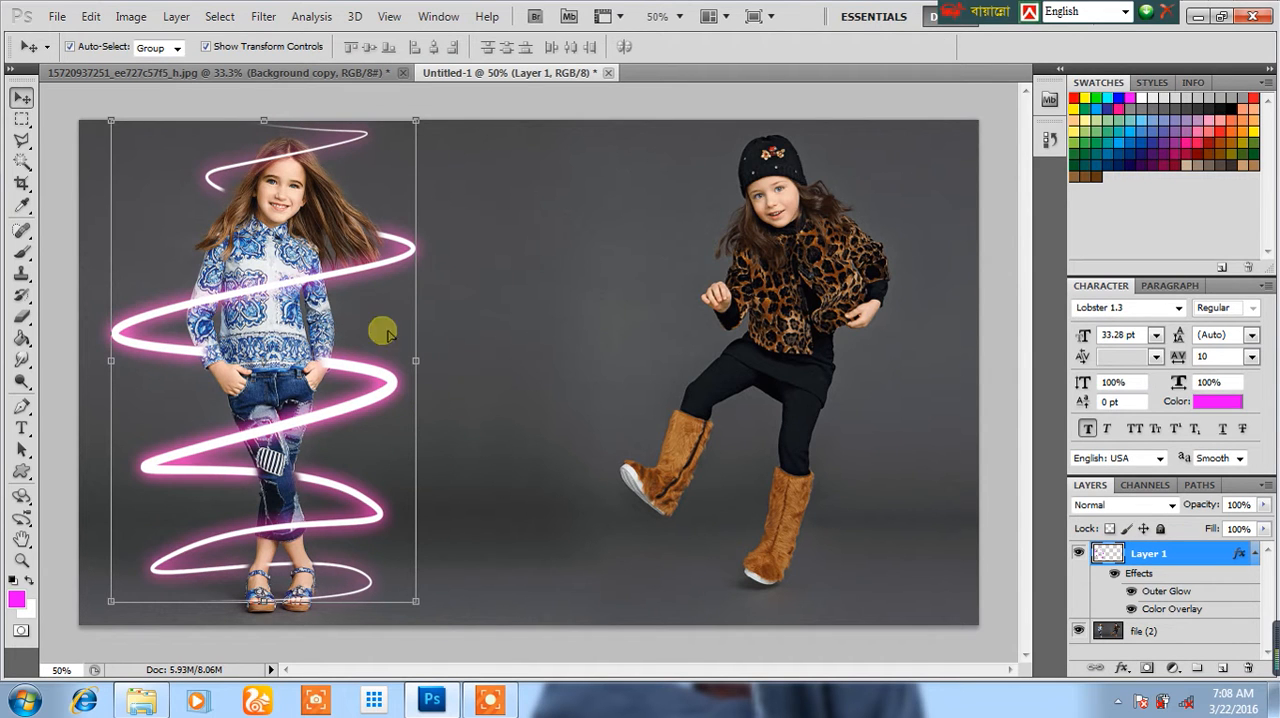
{"action": "left_click_drag", "start_coordinate": [108, 292], "coordinate": [139, 305]}
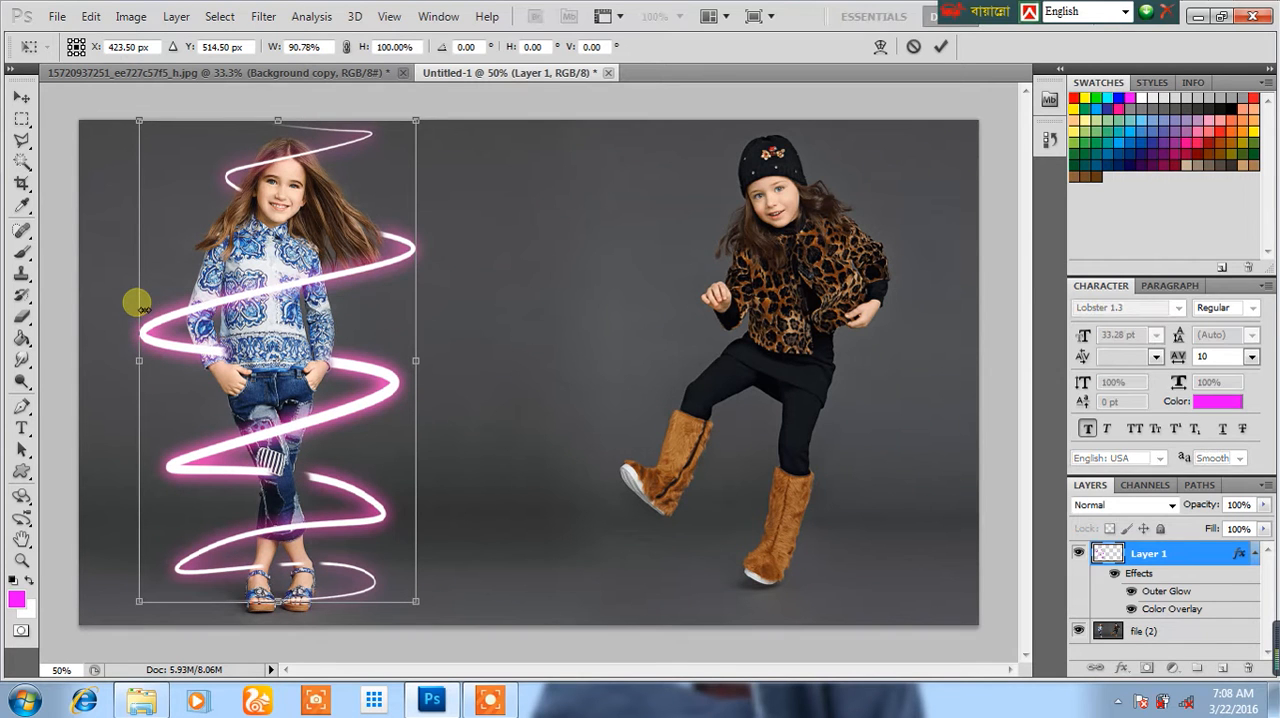
{"action": "key", "text": "Return"}
Step: Erase the spiral remnants over the girl's sleeve and knee, and remove the lowest loop around her sandals
{"action": "left_click", "coordinate": [22, 316]}
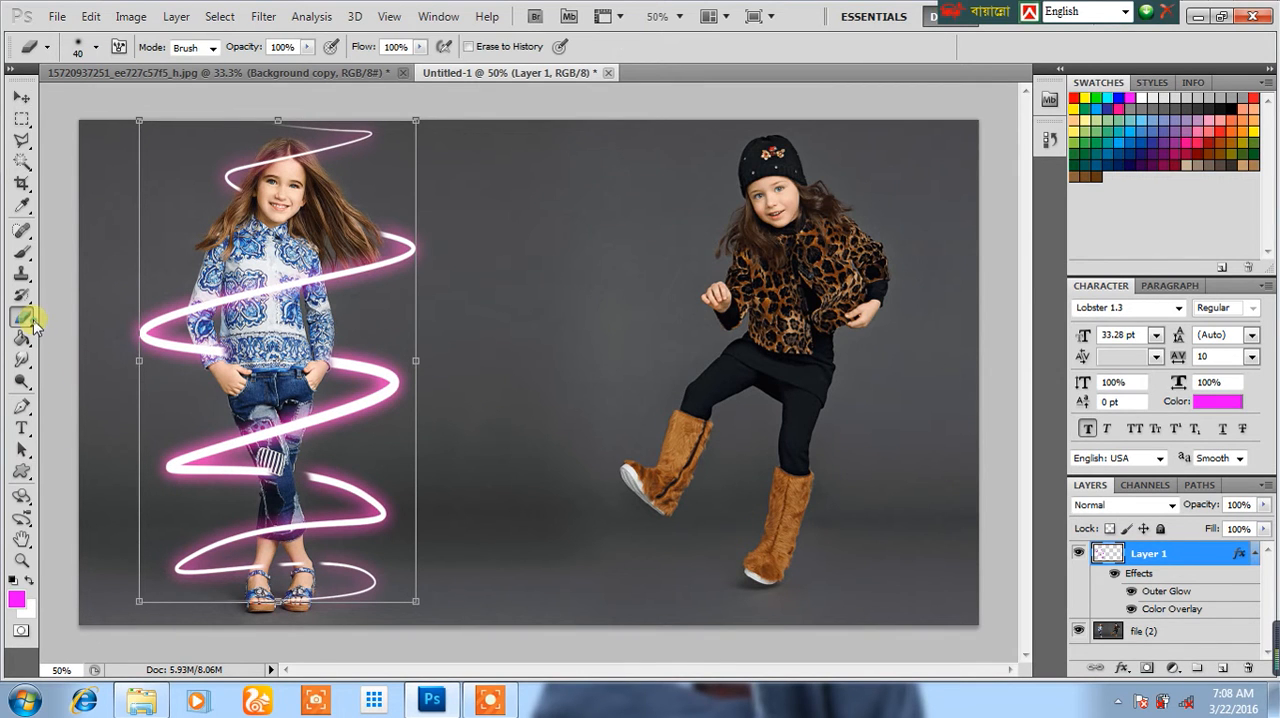
{"action": "left_click", "coordinate": [216, 361]}
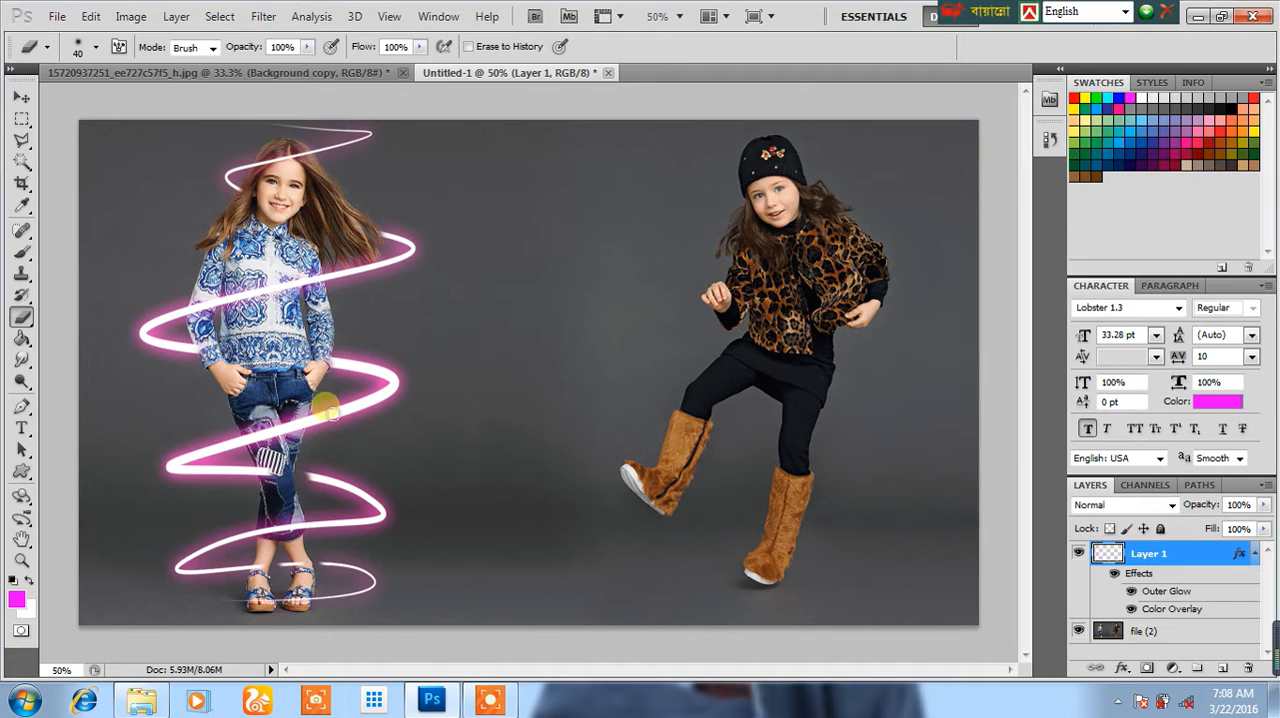
{"action": "left_click", "coordinate": [264, 468]}
{"action": "left_click", "coordinate": [286, 566]}
{"action": "mouse_move", "coordinate": [304, 583]}
{"action": "left_mouse_down"}
{"action": "mouse_move", "coordinate": [283, 561]}
{"action": "mouse_move", "coordinate": [295, 571]}
{"action": "mouse_move", "coordinate": [270, 576]}
{"action": "mouse_move", "coordinate": [357, 580]}
{"action": "mouse_move", "coordinate": [349, 599]}
{"action": "mouse_move", "coordinate": [276, 604]}
{"action": "mouse_move", "coordinate": [371, 584]}
{"action": "mouse_move", "coordinate": [360, 598]}
{"action": "mouse_move", "coordinate": [348, 577]}
{"action": "mouse_move", "coordinate": [378, 582]}
{"action": "mouse_move", "coordinate": [190, 590]}
{"action": "mouse_move", "coordinate": [285, 574]}
{"action": "mouse_move", "coordinate": [207, 586]}
{"action": "left_mouse_up"}
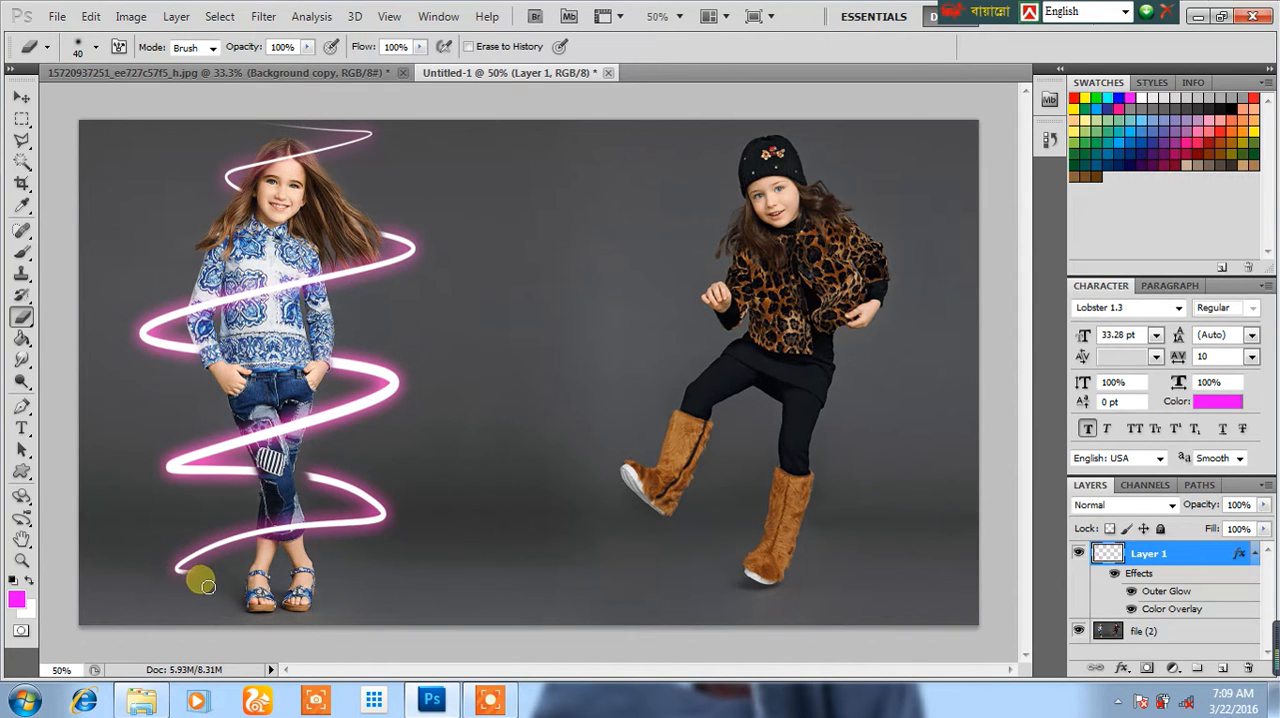
Step: Narrow the spiral from both sides to 73.27% width so that it hugs the girl's body
{"action": "left_click", "coordinate": [22, 97]}
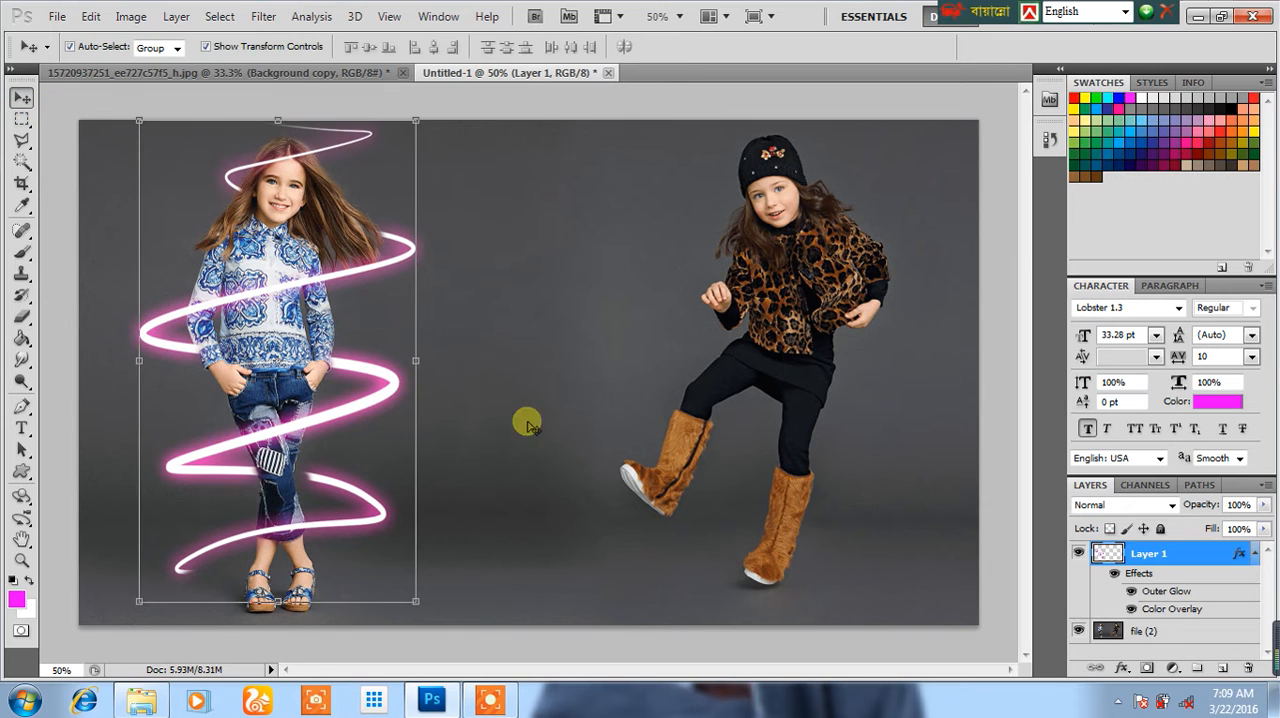
{"action": "left_click_drag", "start_coordinate": [415, 360], "coordinate": [388, 358]}
{"action": "left_click_drag", "start_coordinate": [140, 360], "coordinate": [171, 360]}
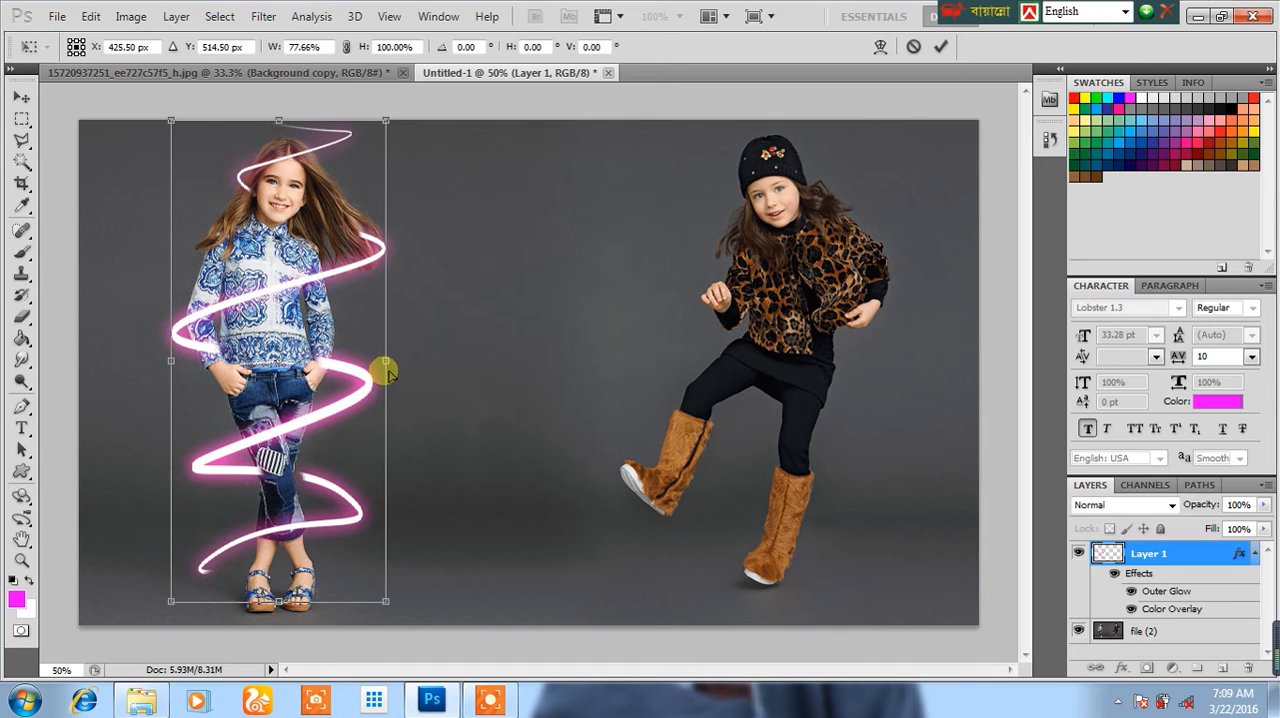
{"action": "left_click_drag", "start_coordinate": [391, 358], "coordinate": [378, 357]}
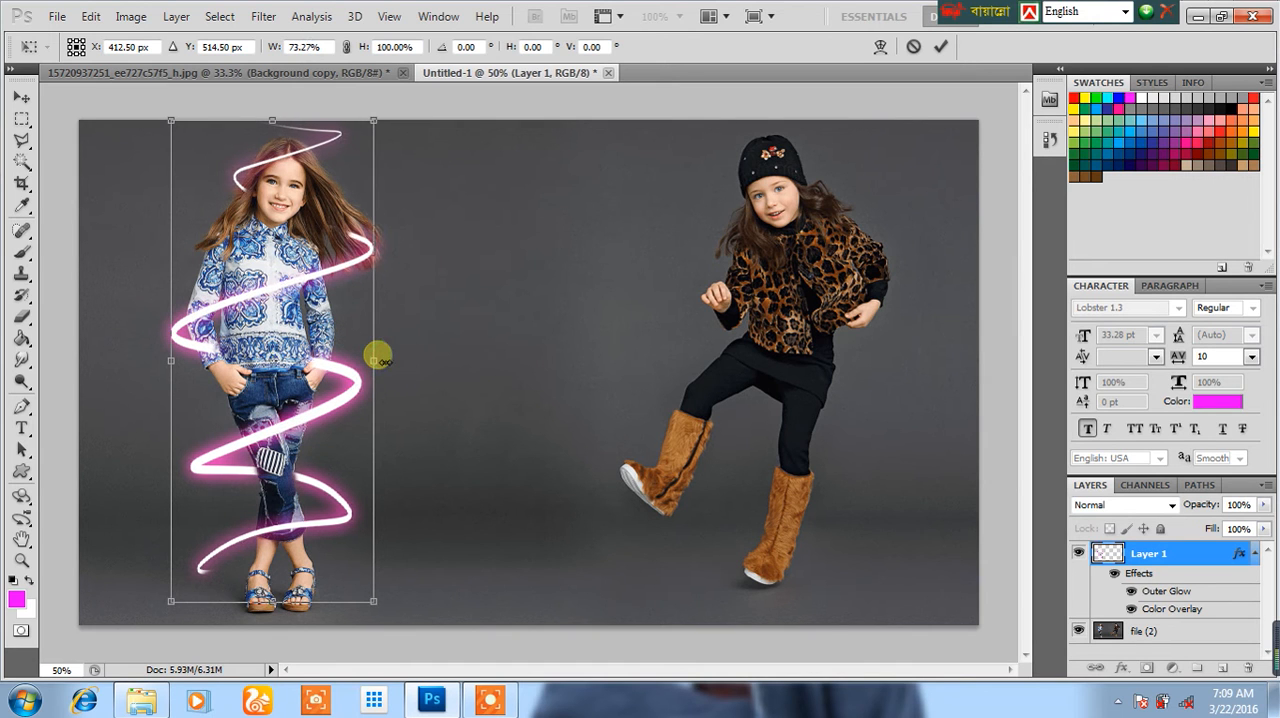
{"action": "key", "text": "Return"}
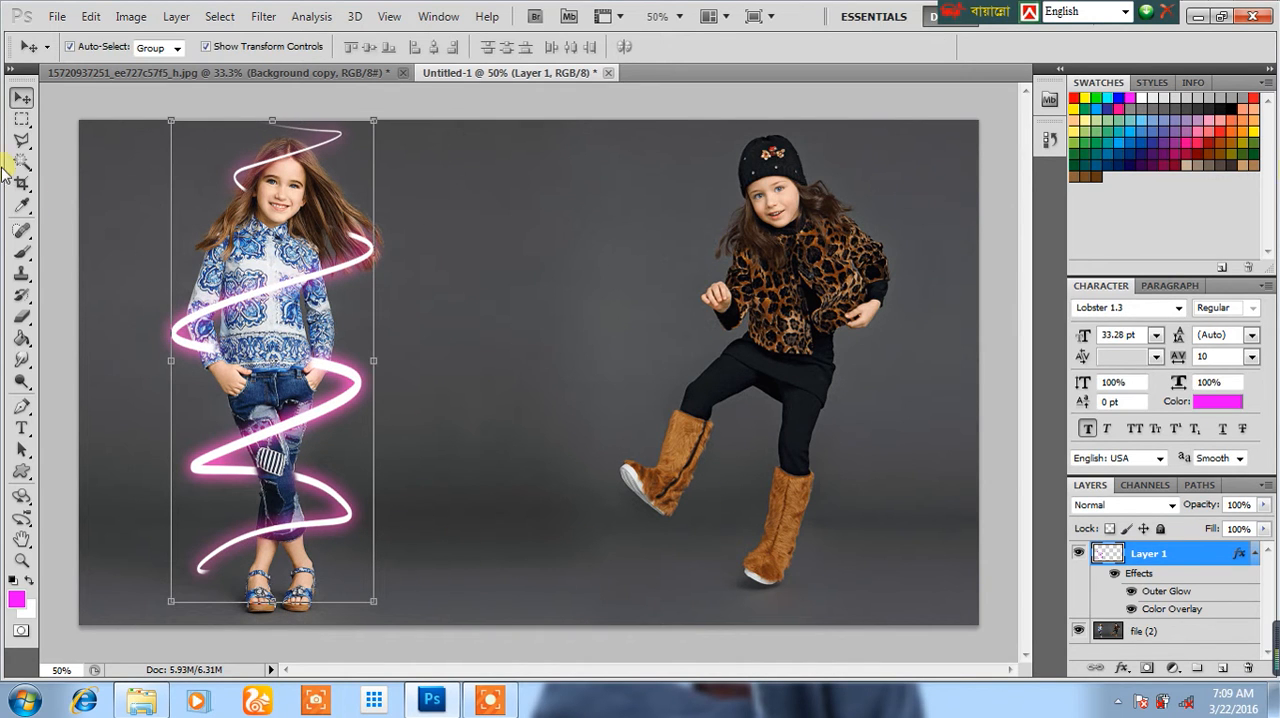
Step: Trim the spiral's end over the girl's hair with the Eraser, step back the excess erasing, and deselect the layer
{"action": "left_click", "coordinate": [21, 318]}
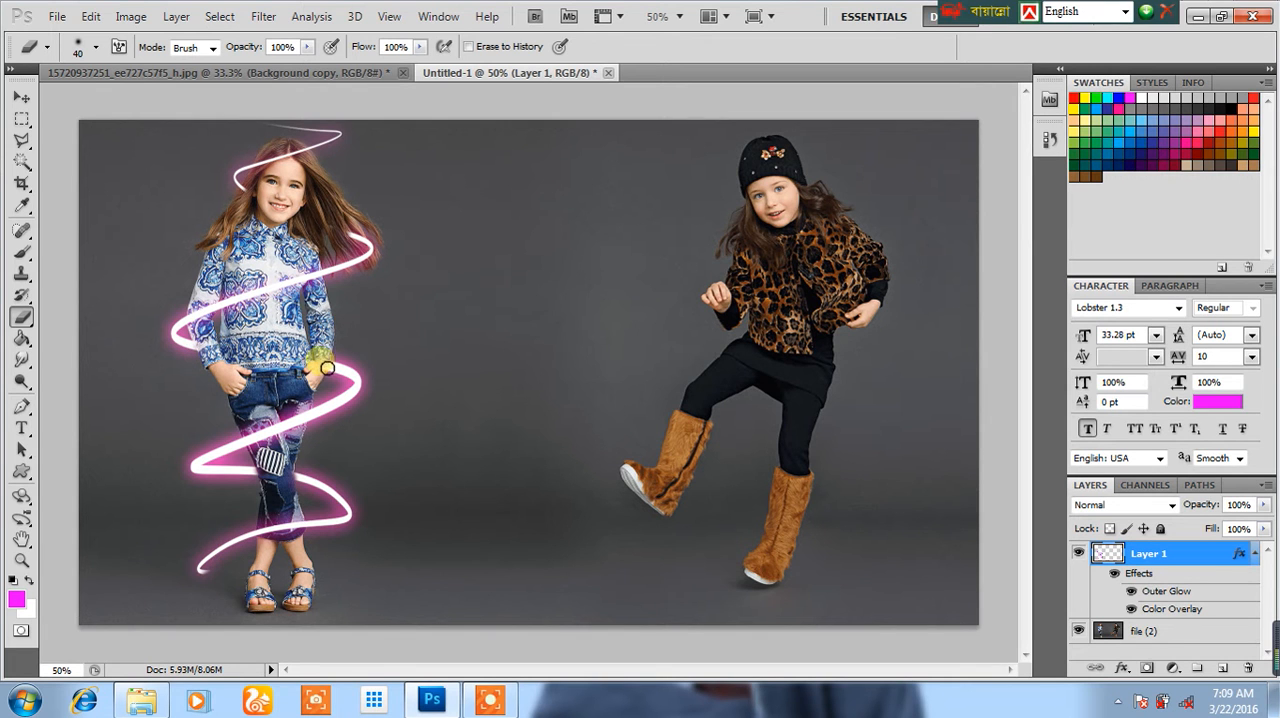
{"action": "left_click", "coordinate": [357, 236]}
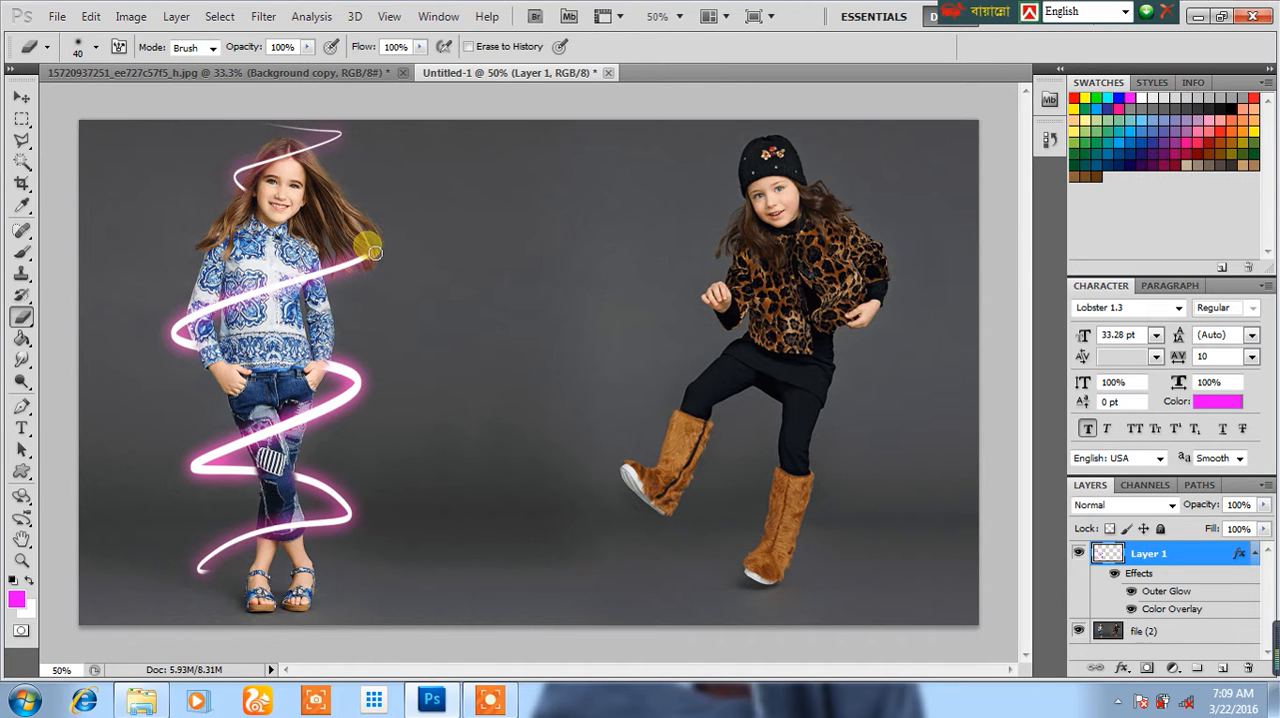
{"action": "mouse_move", "coordinate": [362, 260]}
{"action": "left_mouse_down"}
{"action": "mouse_move", "coordinate": [337, 257]}
{"action": "mouse_move", "coordinate": [380, 246]}
{"action": "mouse_move", "coordinate": [388, 220]}
{"action": "left_mouse_up"}
{"action": "left_click", "coordinate": [57, 16]}
{"action": "mouse_move", "coordinate": [90, 16]}
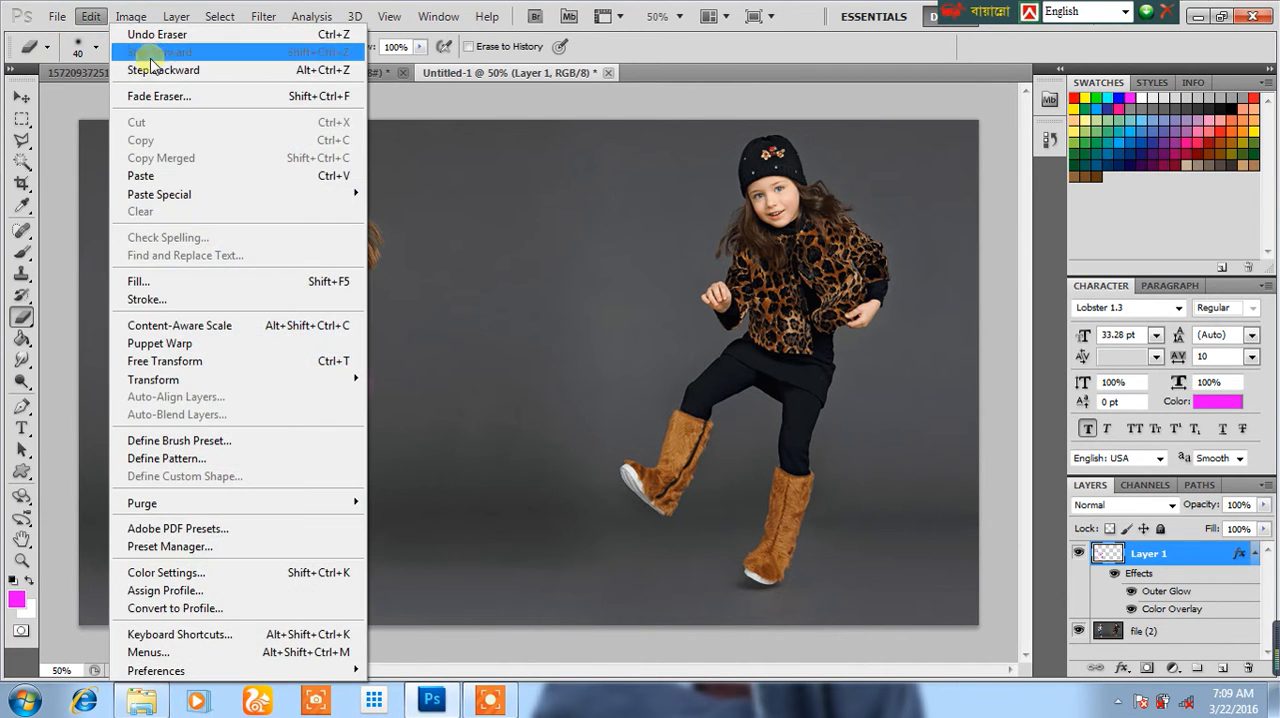
{"action": "left_click", "coordinate": [160, 71]}
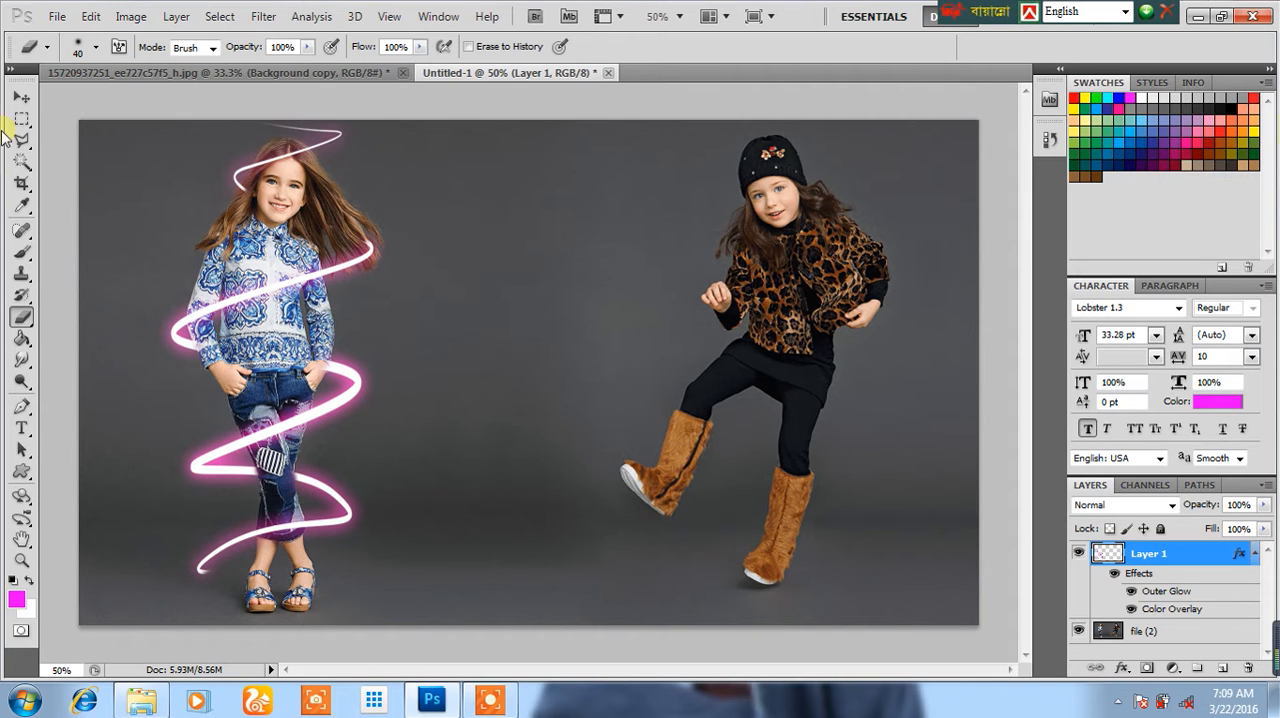
{"action": "left_click", "coordinate": [21, 97]}
{"action": "left_click", "coordinate": [57, 193]}
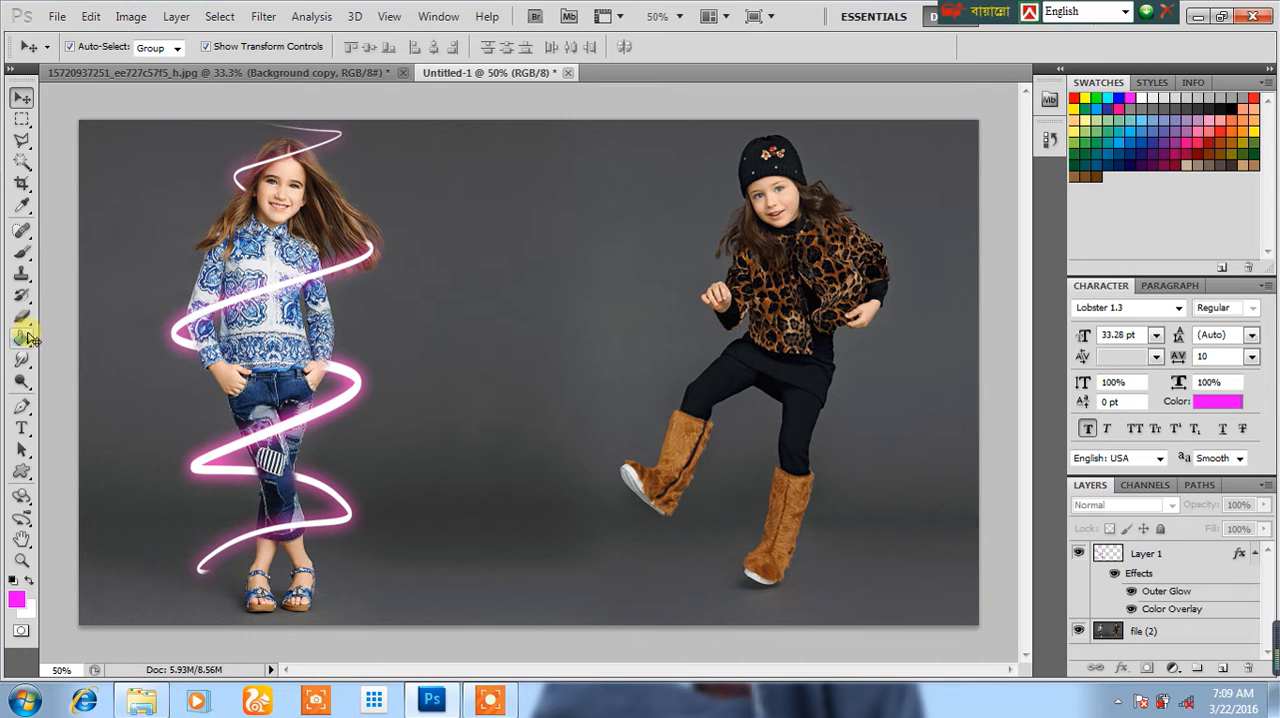
Step: Add a new layer above Layer 1 and check the Brush tool's size and hardness
{"action": "left_click", "coordinate": [1172, 557]}
{"action": "left_click", "coordinate": [1222, 667]}
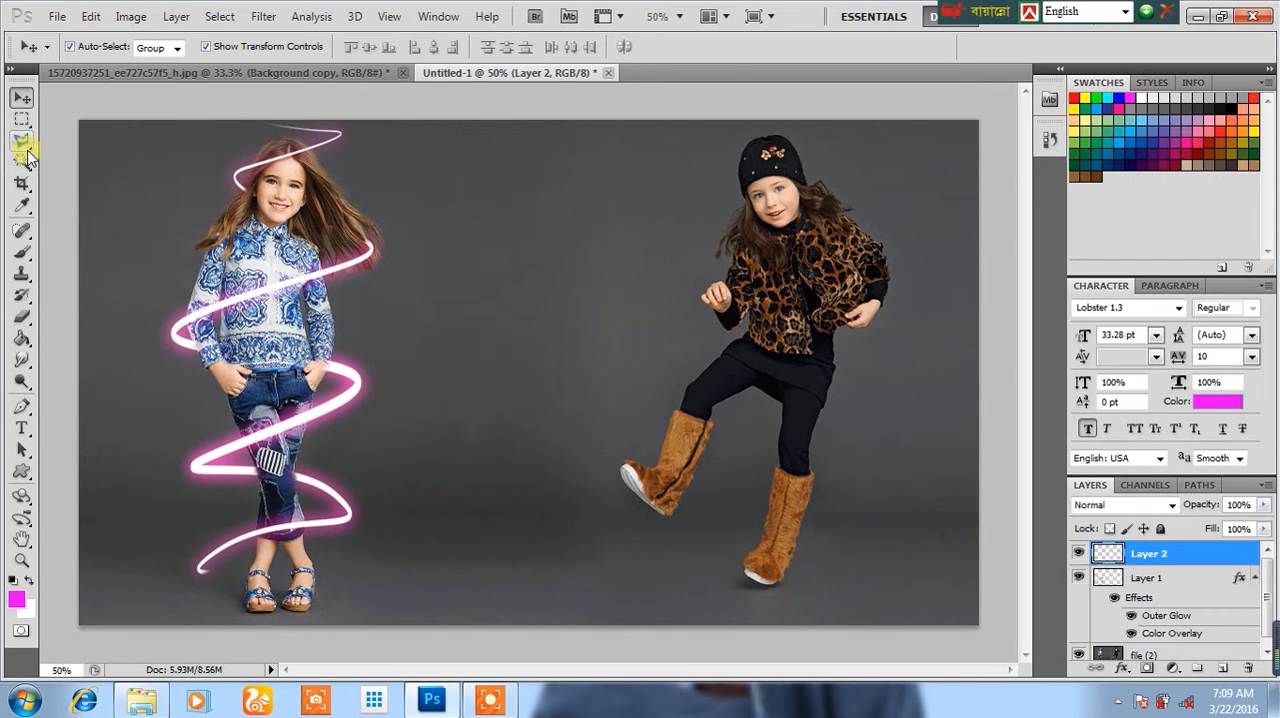
{"action": "left_click", "coordinate": [21, 406]}
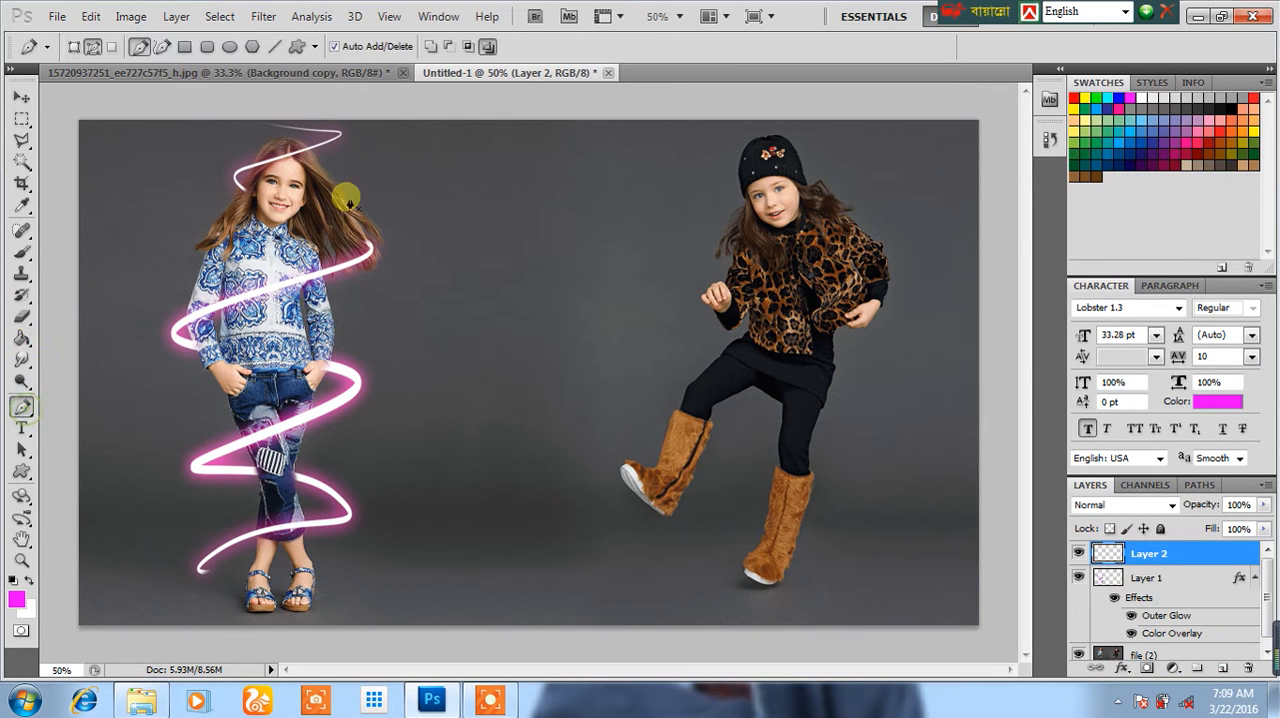
{"action": "right_click", "coordinate": [21, 256]}
{"action": "left_click", "coordinate": [145, 253]}
{"action": "right_click", "coordinate": [430, 255]}
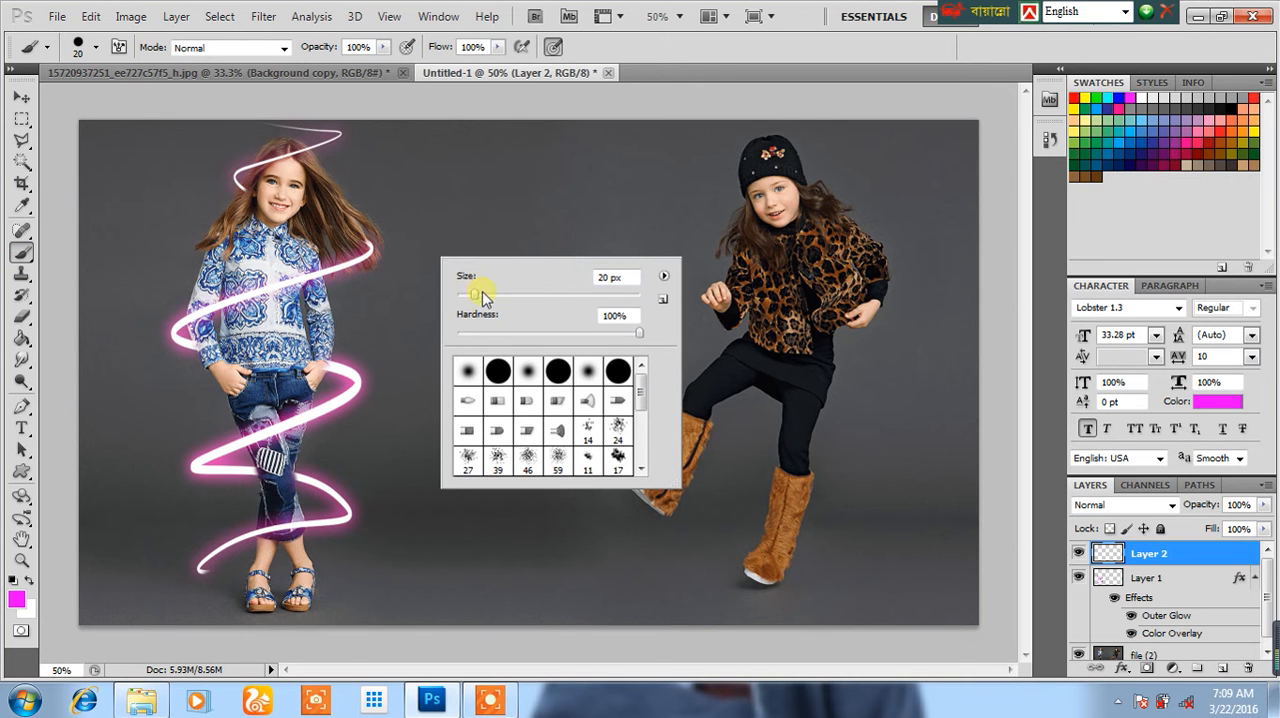
Step: Draw an open Pen path from the top of the first girl's spiral across to the second girl, winding down around her to her boot
{"action": "left_click", "coordinate": [21, 406]}
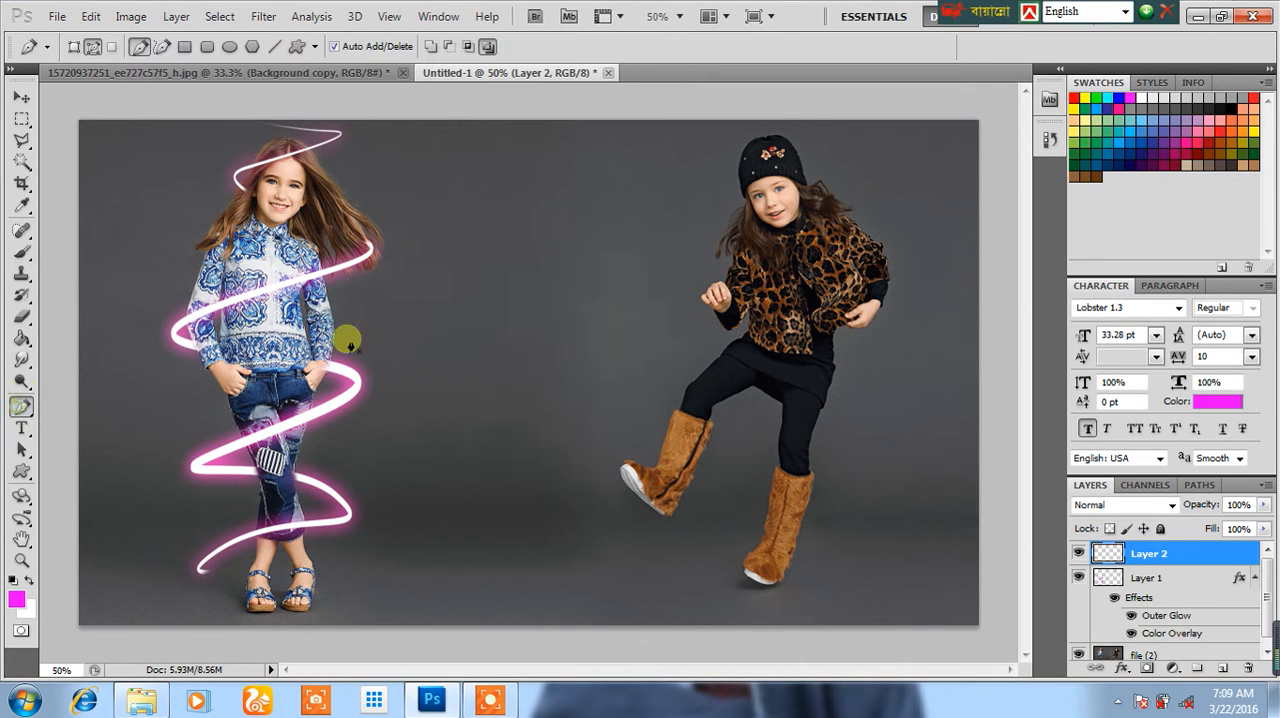
{"action": "left_click_drag", "start_coordinate": [341, 140], "coordinate": [289, 135]}
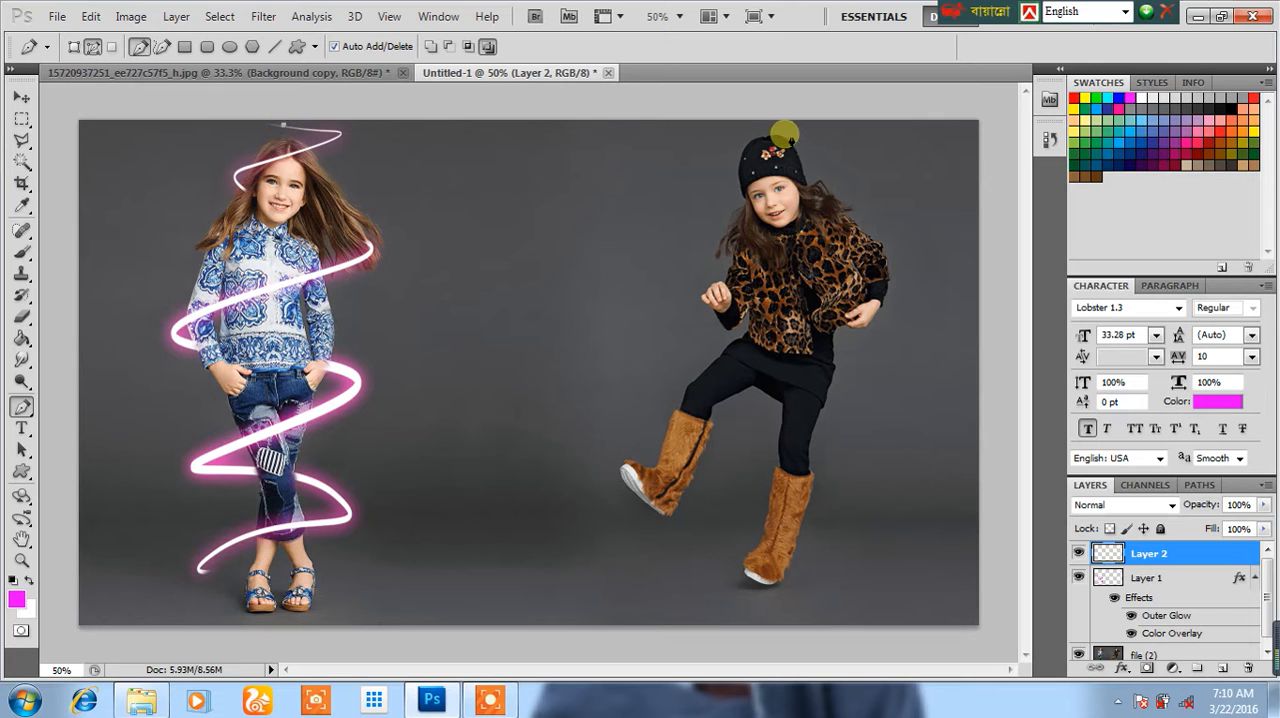
{"action": "left_click_drag", "start_coordinate": [864, 157], "coordinate": [774, 207]}
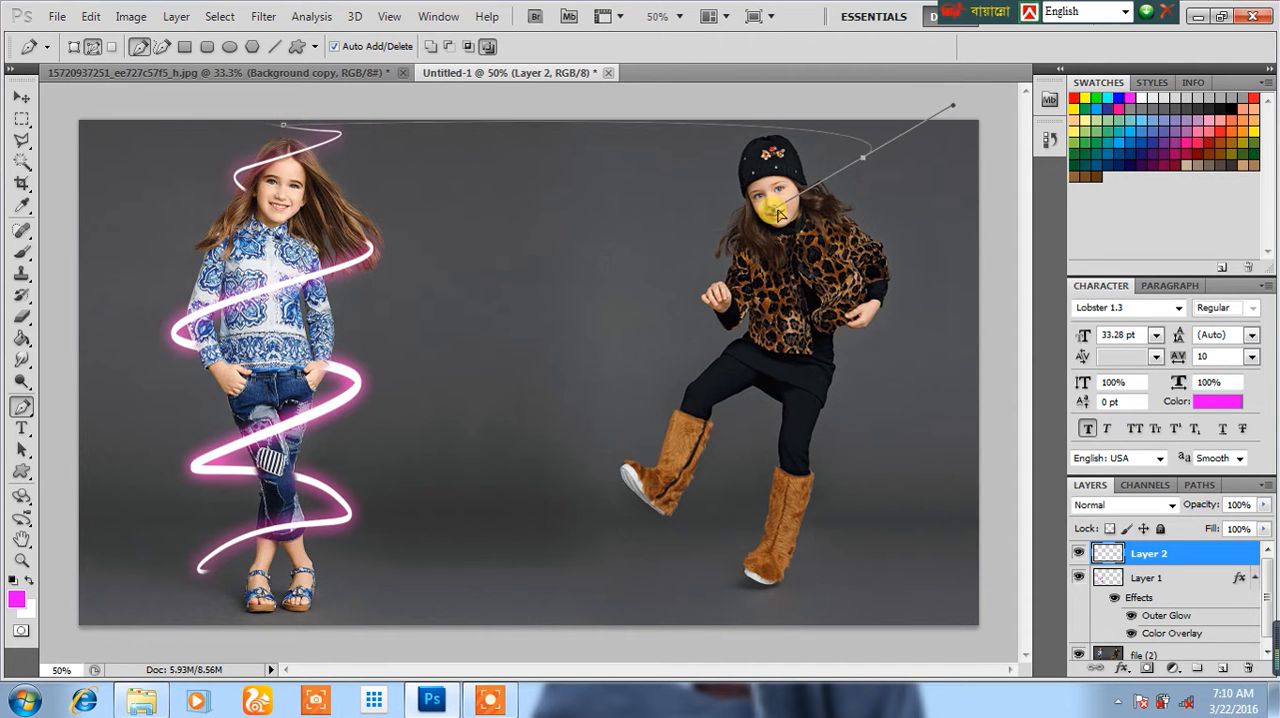
{"action": "left_click_drag", "start_coordinate": [698, 226], "coordinate": [789, 258]}
{"action": "left_click_drag", "start_coordinate": [906, 249], "coordinate": [832, 300]}
{"action": "left_click_drag", "start_coordinate": [698, 343], "coordinate": [760, 543]}
{"action": "left_click_drag", "start_coordinate": [828, 580], "coordinate": [790, 597]}
{"action": "left_click", "coordinate": [776, 598]}
{"action": "left_click", "coordinate": [758, 599]}
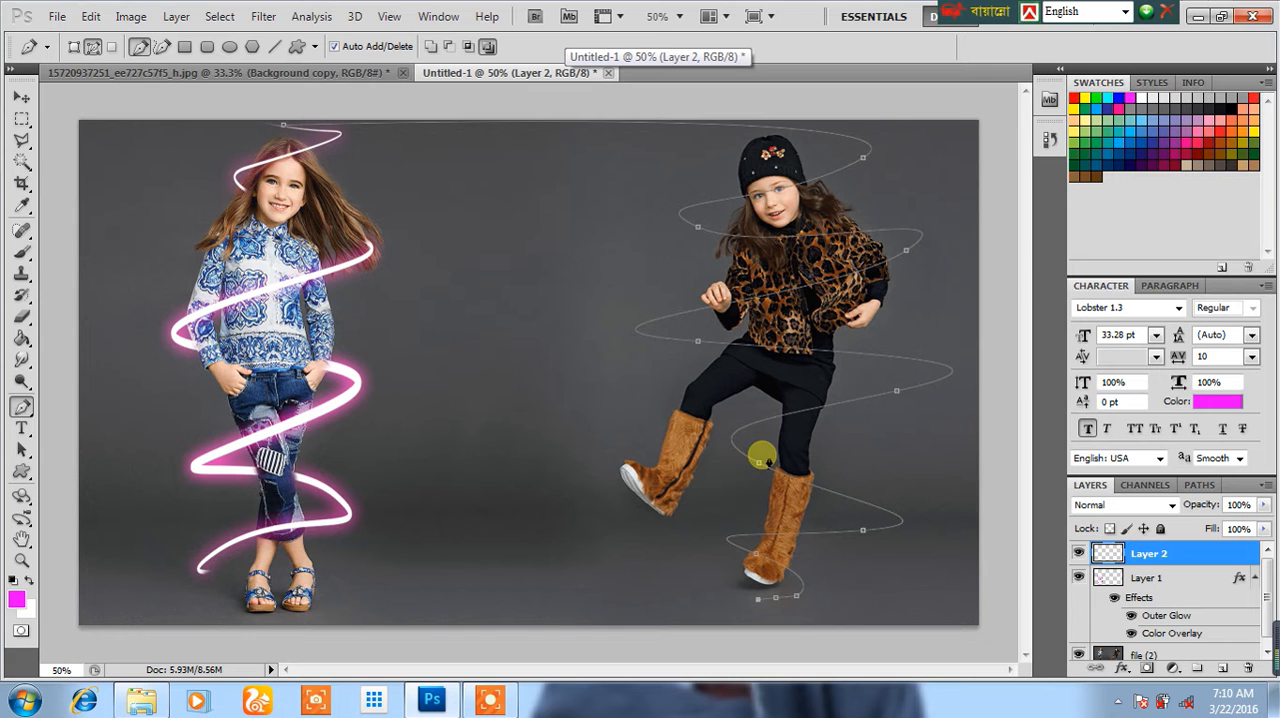
Step: Stroke the winding path on Layer 2 with the magenta brush, tapering toward both ends
{"action": "right_click", "coordinate": [782, 446]}
{"action": "left_click", "coordinate": [845, 588]}
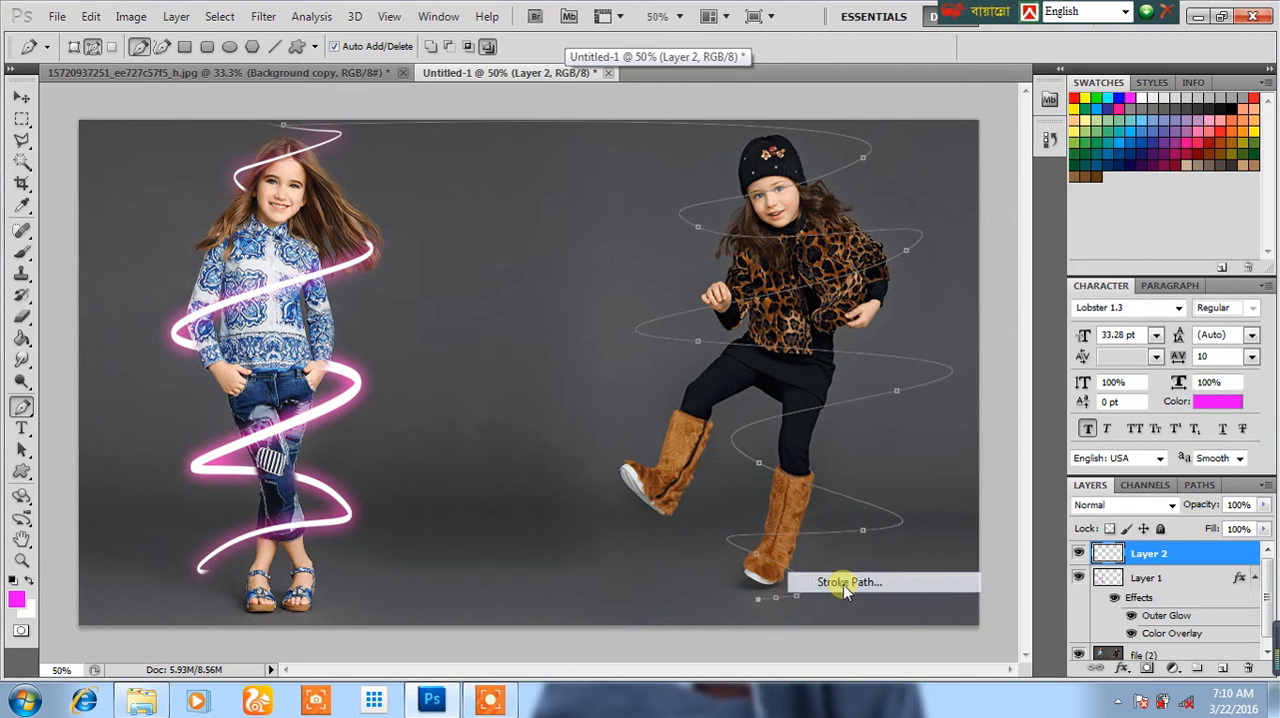
{"action": "left_click", "coordinate": [750, 240]}
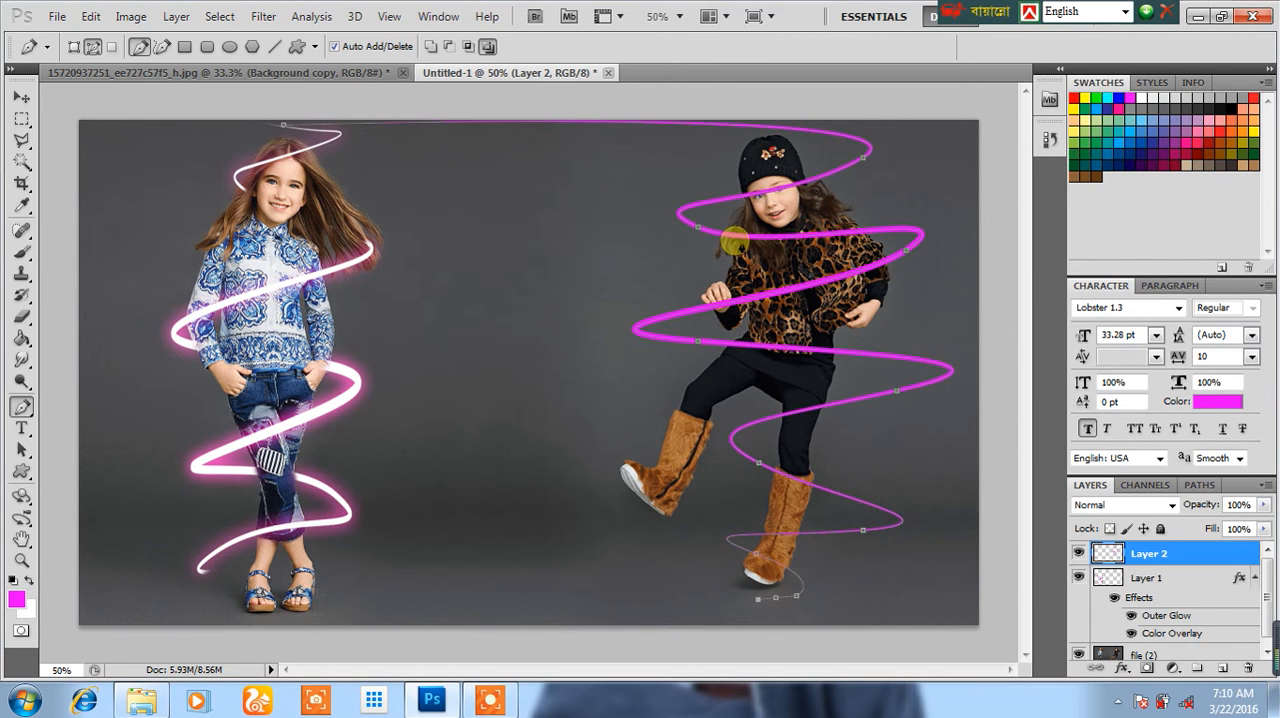
Step: Dismiss the pen path and give Layer 2's spiral a white (ffffff) Color Overlay
{"action": "key", "text": "Return"}
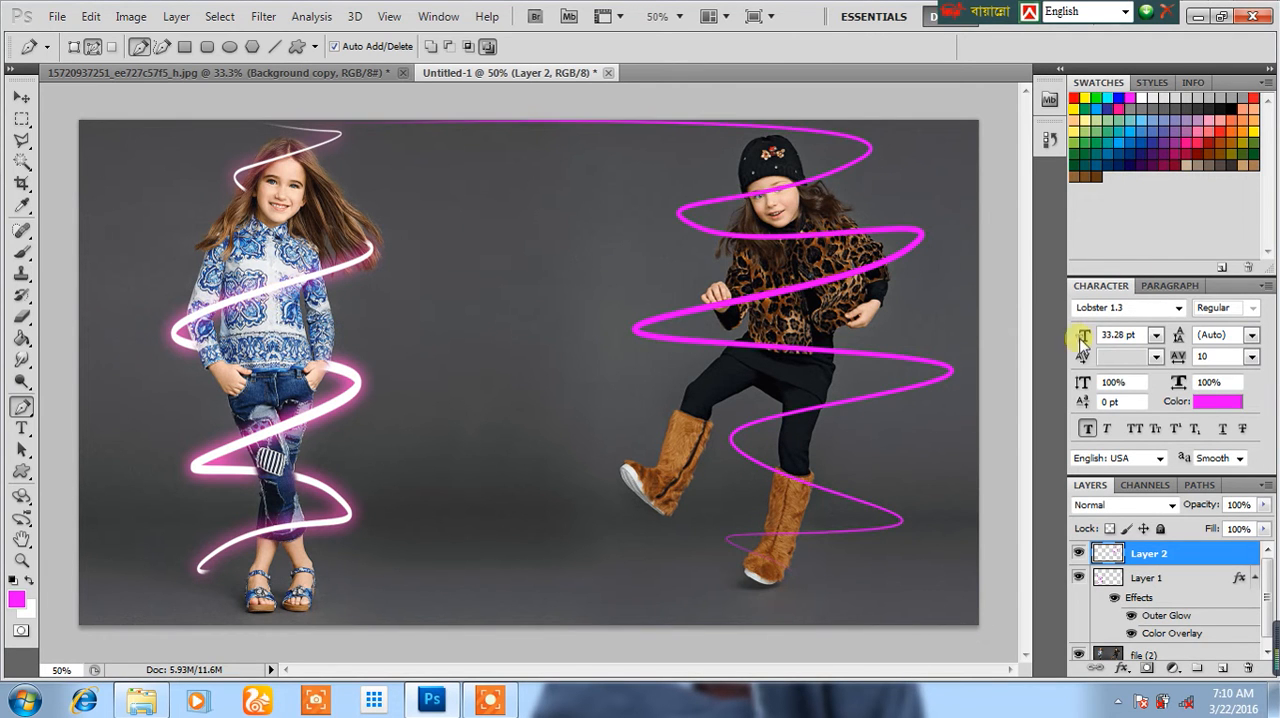
{"action": "right_click", "coordinate": [1170, 556]}
{"action": "left_click", "coordinate": [1130, 132]}
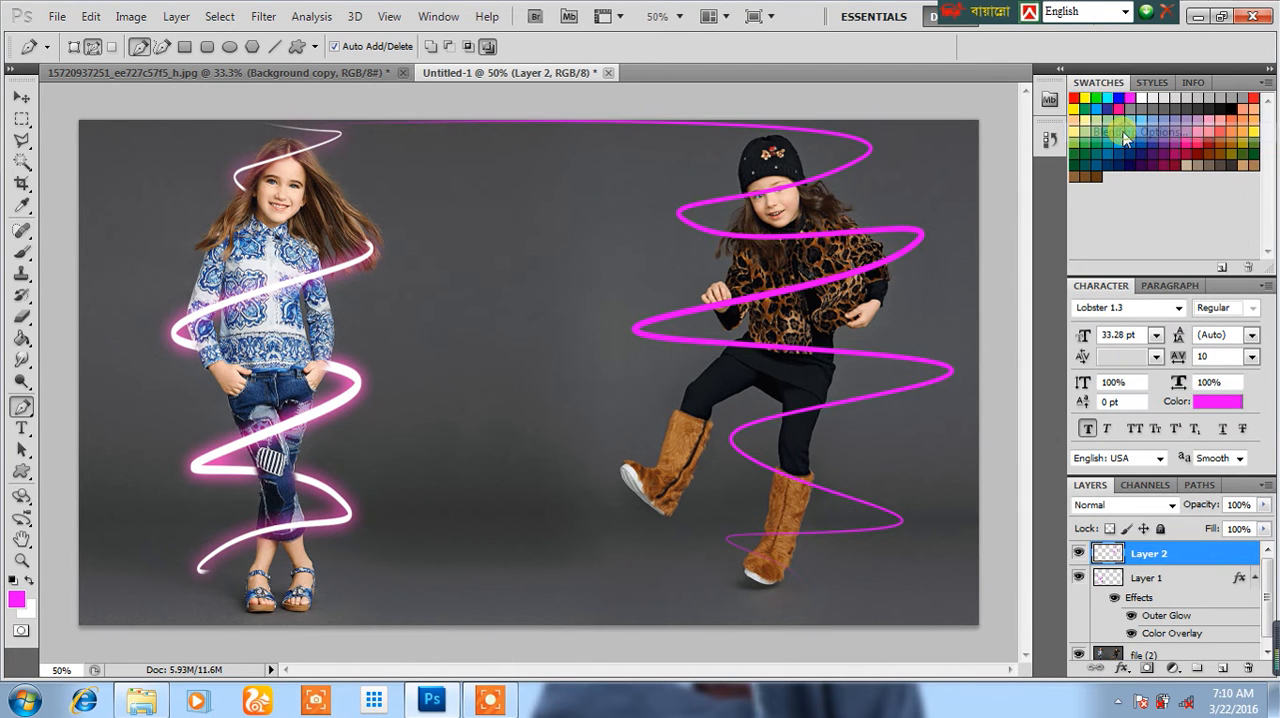
{"action": "left_click", "coordinate": [760, 409]}
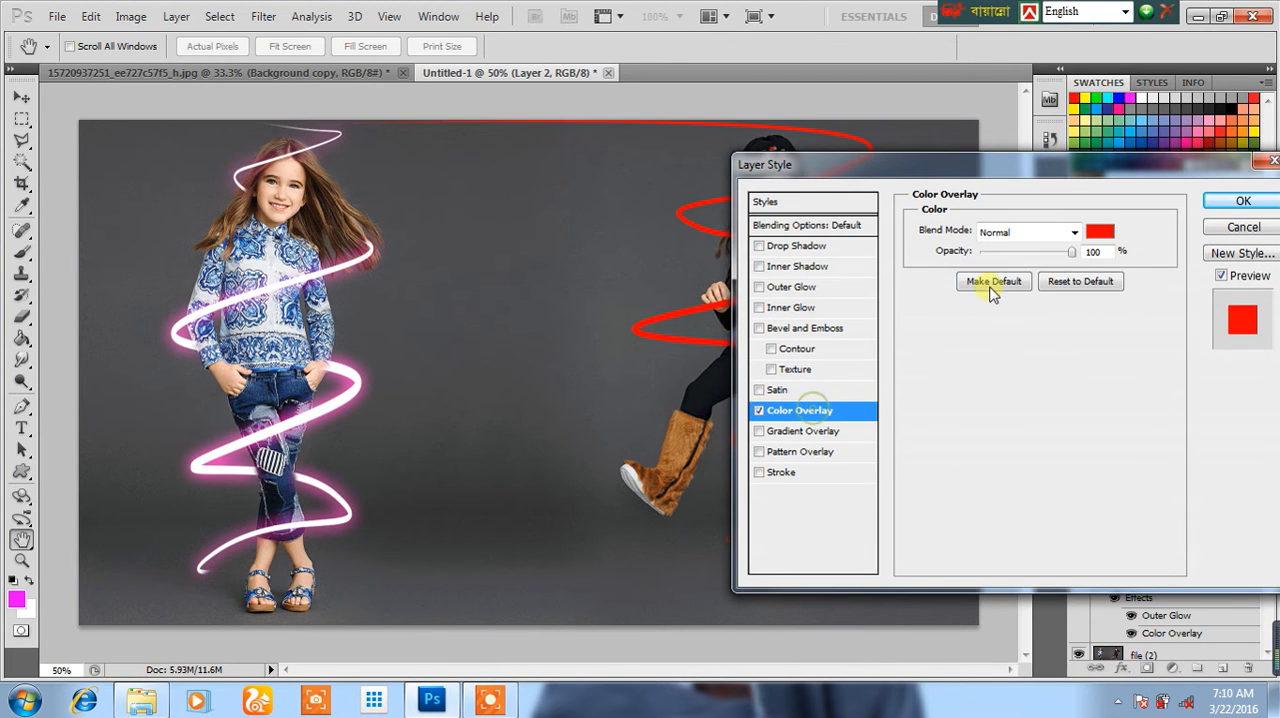
{"action": "left_click", "coordinate": [1100, 231]}
{"action": "left_click", "coordinate": [500, 120]}
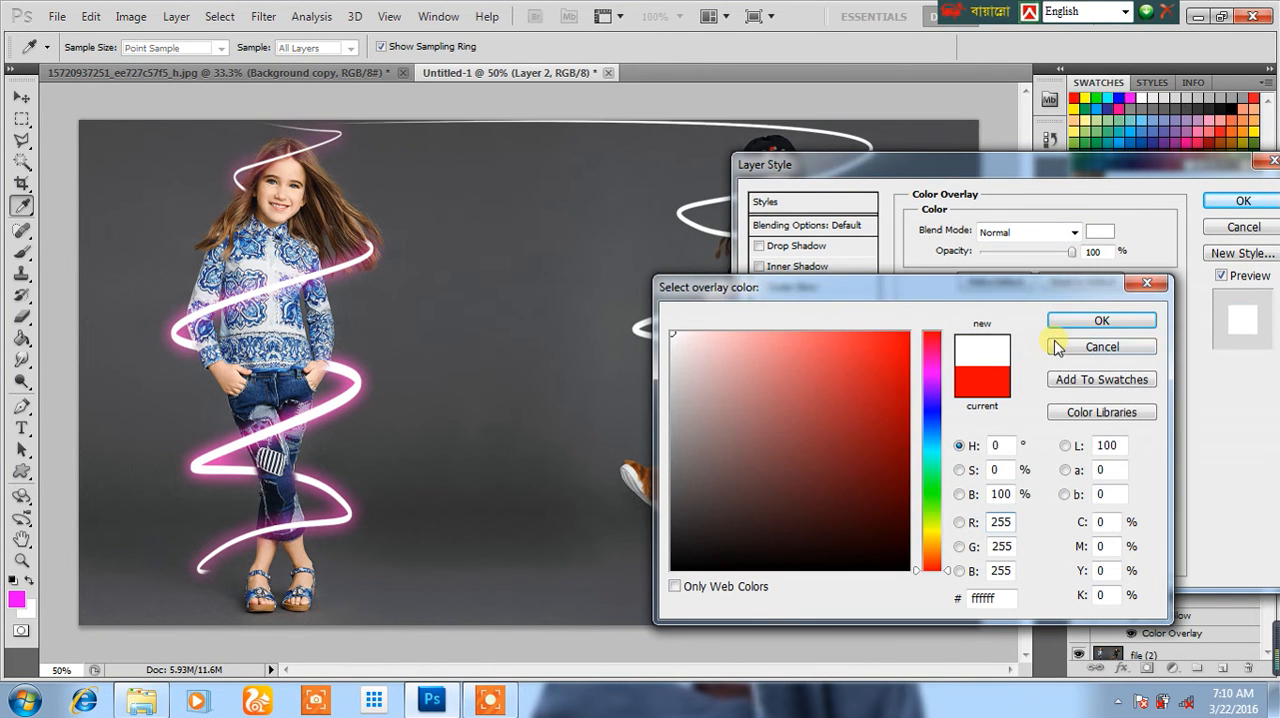
{"action": "left_click", "coordinate": [1092, 322]}
{"action": "left_click_drag", "start_coordinate": [808, 164], "coordinate": [980, 192]}
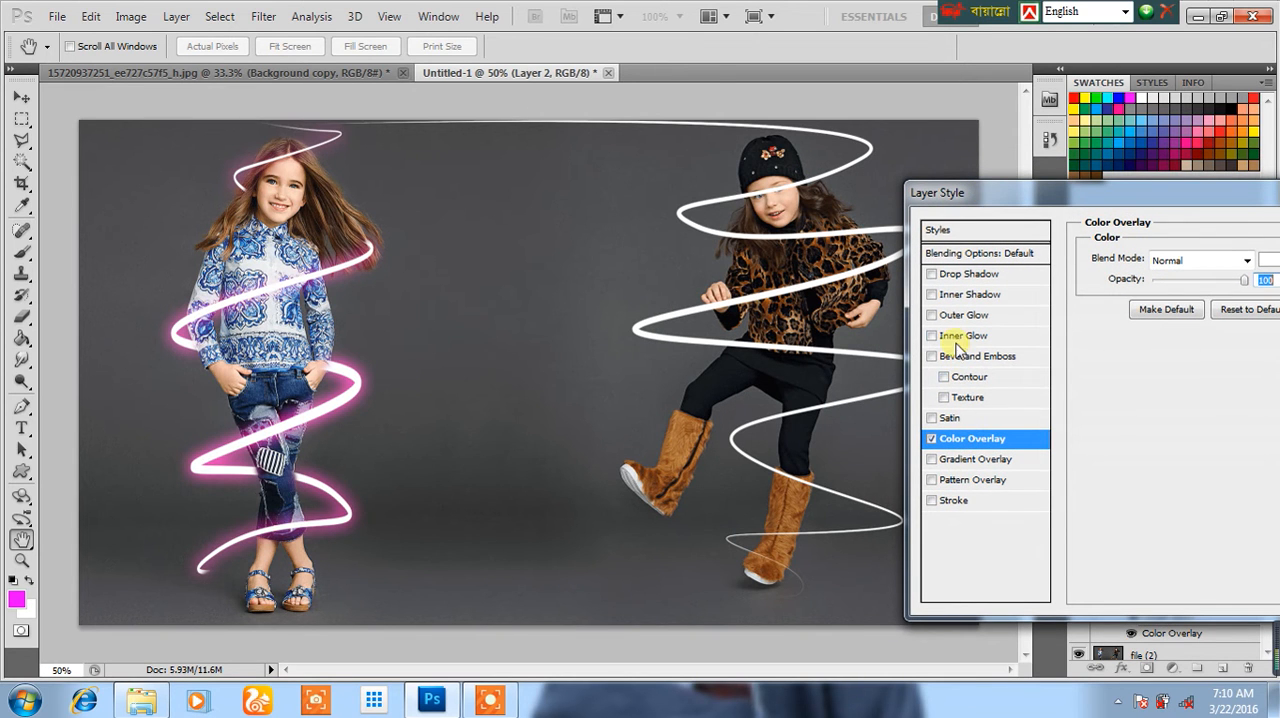
Step: Add a green Outer Glow with a size of 29 px to Layer 2's spiral and apply the layer style
{"action": "left_click", "coordinate": [951, 314]}
{"action": "left_click_drag", "start_coordinate": [960, 194], "coordinate": [880, 220]}
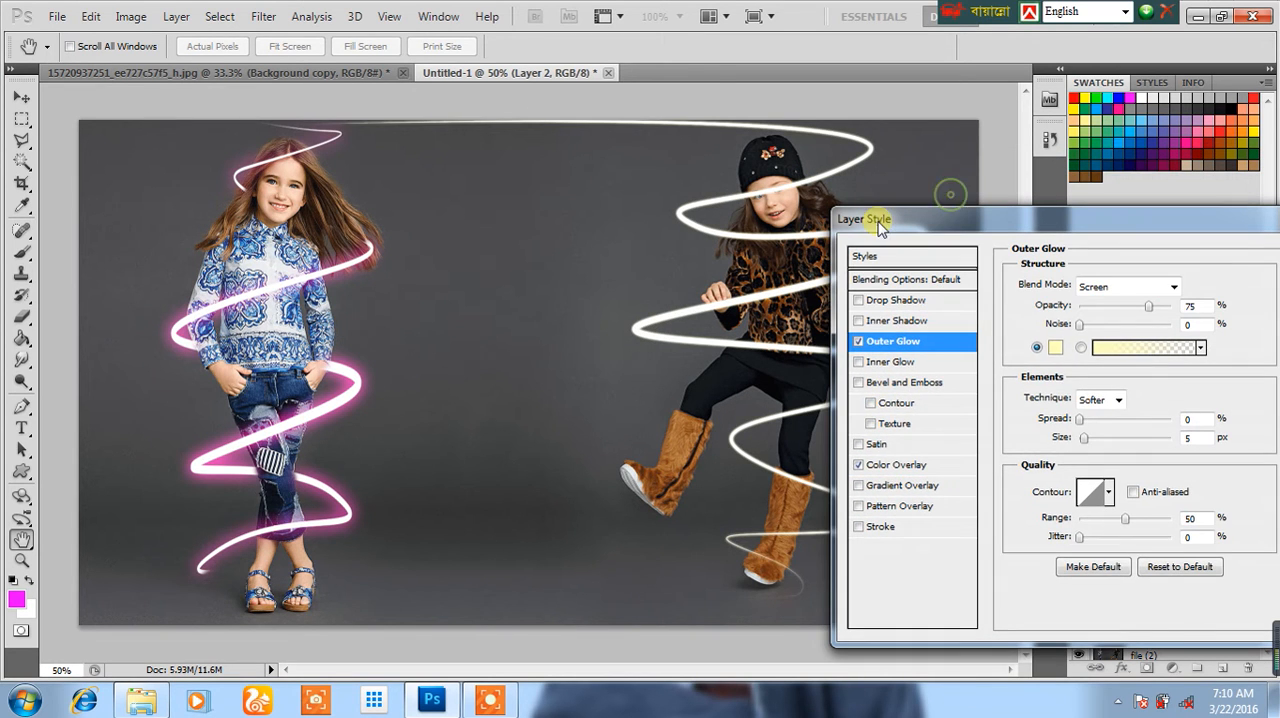
{"action": "left_click", "coordinate": [1053, 349]}
{"action": "left_click_drag", "start_coordinate": [930, 440], "coordinate": [929, 489]}
{"action": "left_click", "coordinate": [906, 336]}
{"action": "left_click", "coordinate": [1112, 324]}
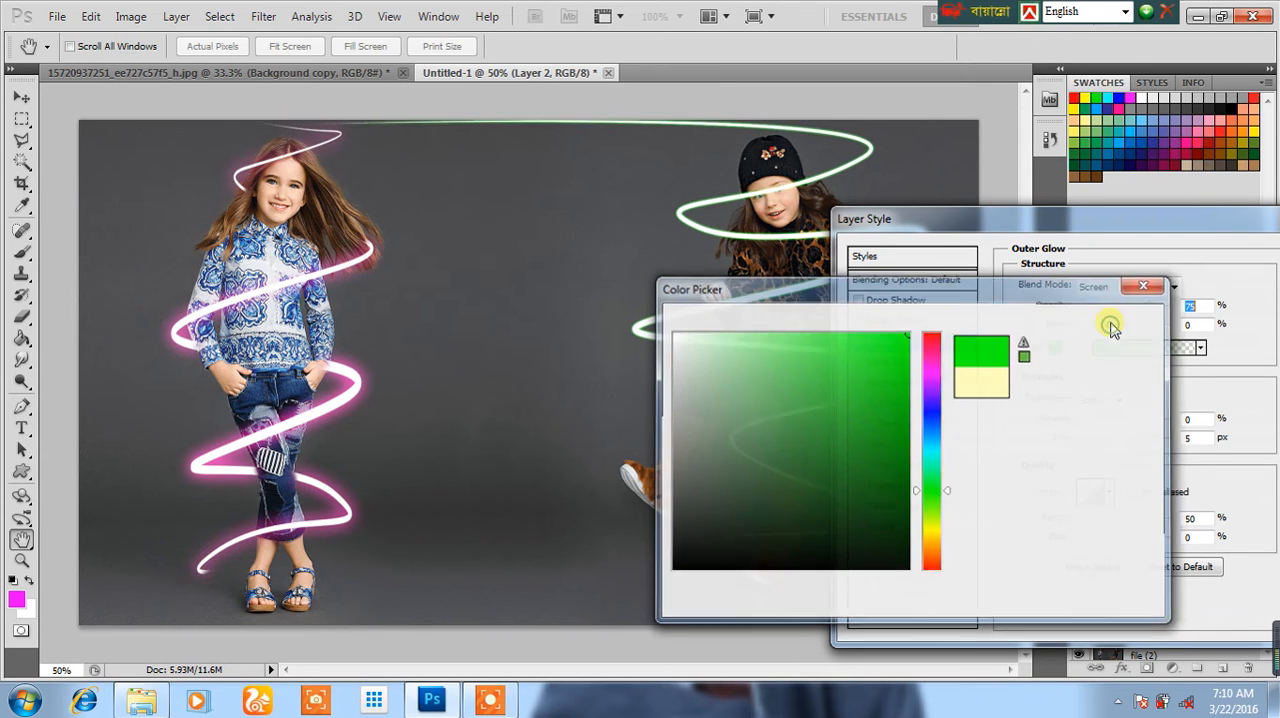
{"action": "left_click_drag", "start_coordinate": [1087, 439], "coordinate": [1103, 440]}
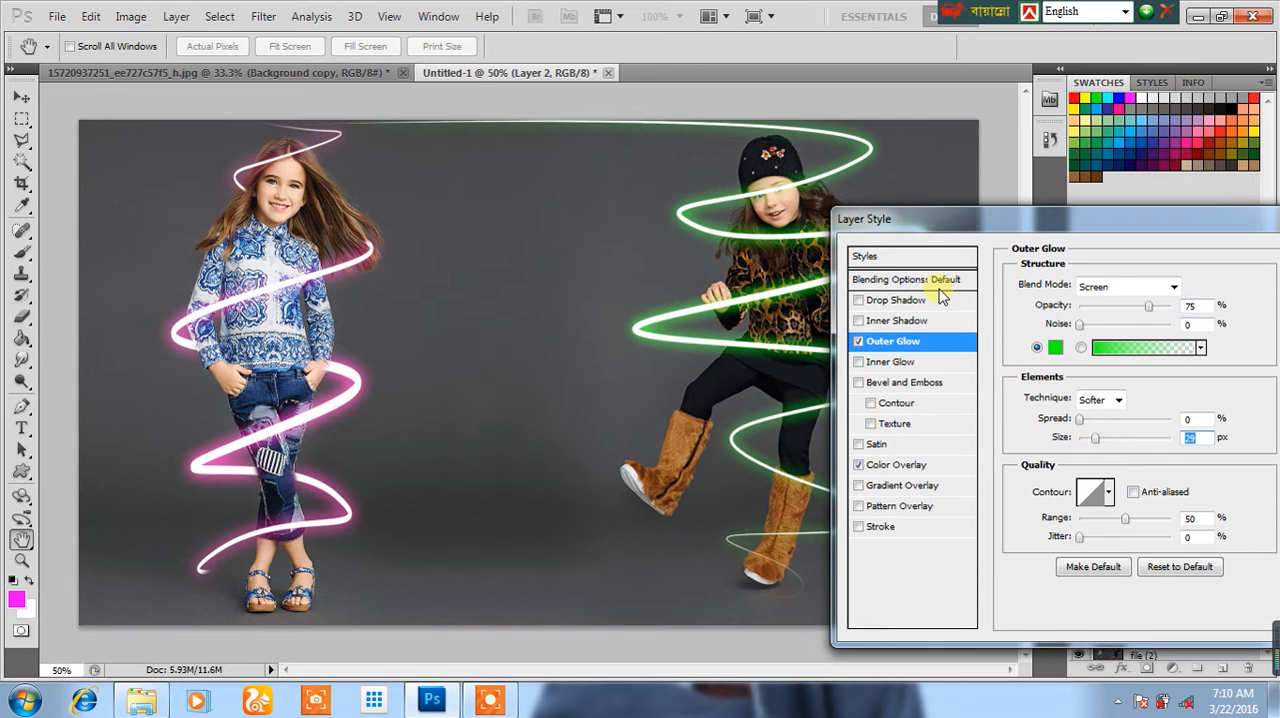
{"action": "left_click_drag", "start_coordinate": [920, 217], "coordinate": [824, 327]}
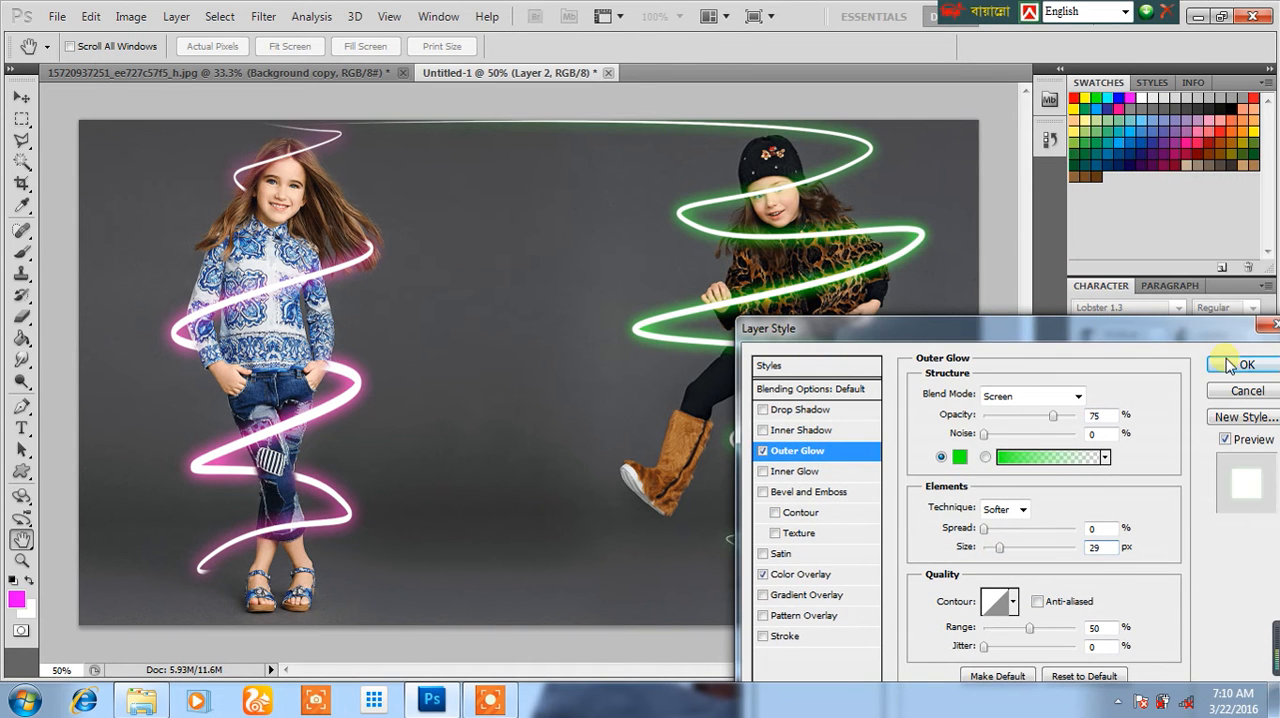
{"action": "left_click", "coordinate": [1230, 366]}
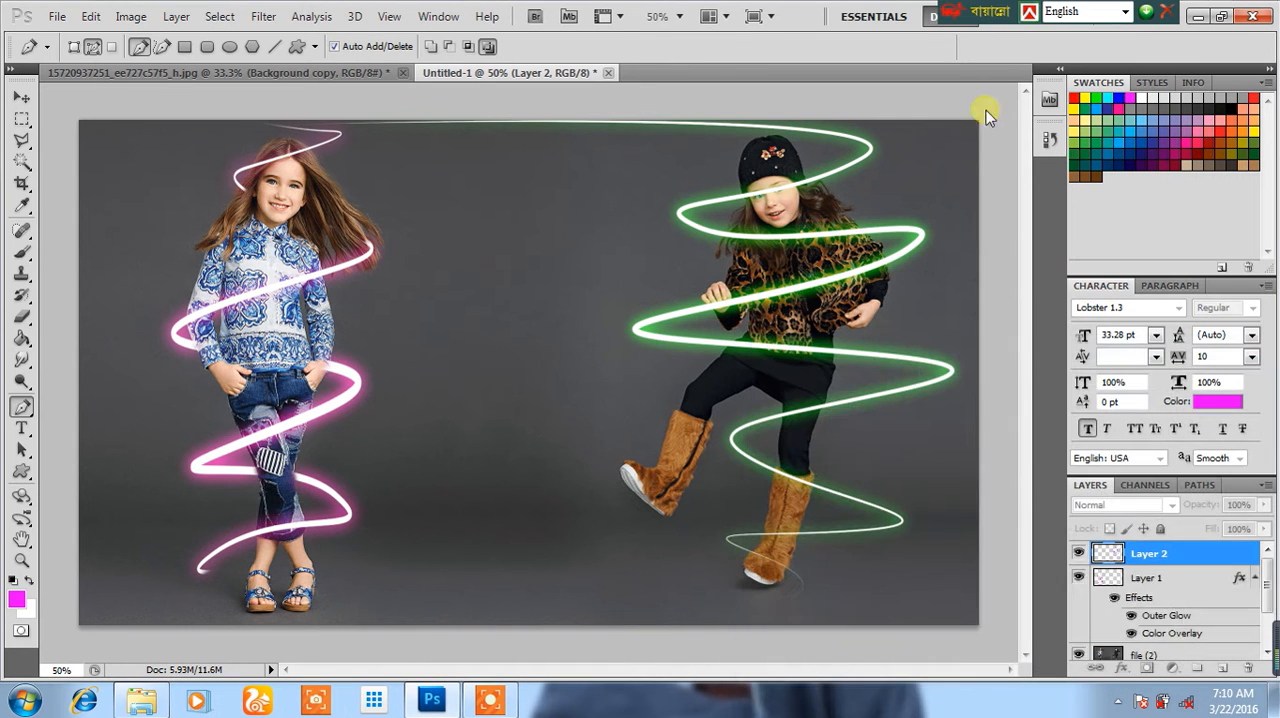
Step: Erase the parts of the green spiral that should pass behind the second girl at her boot, waist and upper chest
{"action": "left_click", "coordinate": [23, 316]}
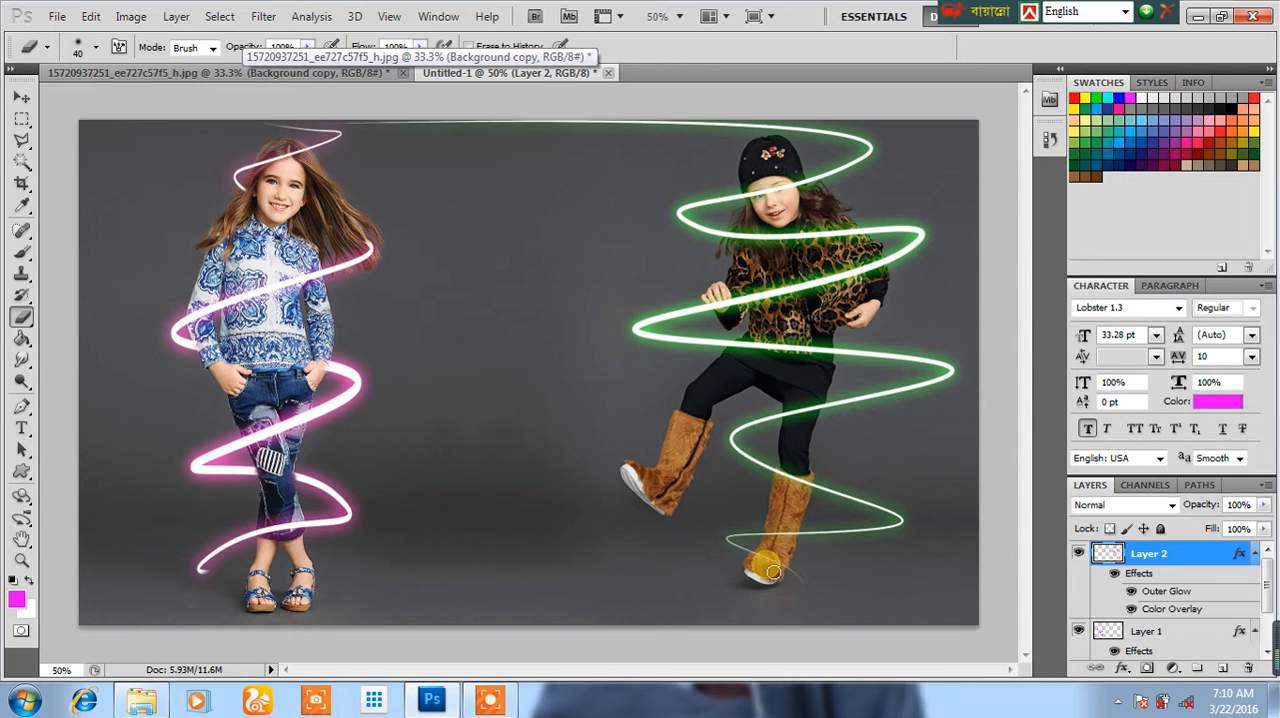
{"action": "mouse_move", "coordinate": [765, 565]}
{"action": "left_mouse_down"}
{"action": "mouse_move", "coordinate": [780, 570]}
{"action": "mouse_move", "coordinate": [789, 473]}
{"action": "mouse_move", "coordinate": [803, 490]}
{"action": "left_mouse_up"}
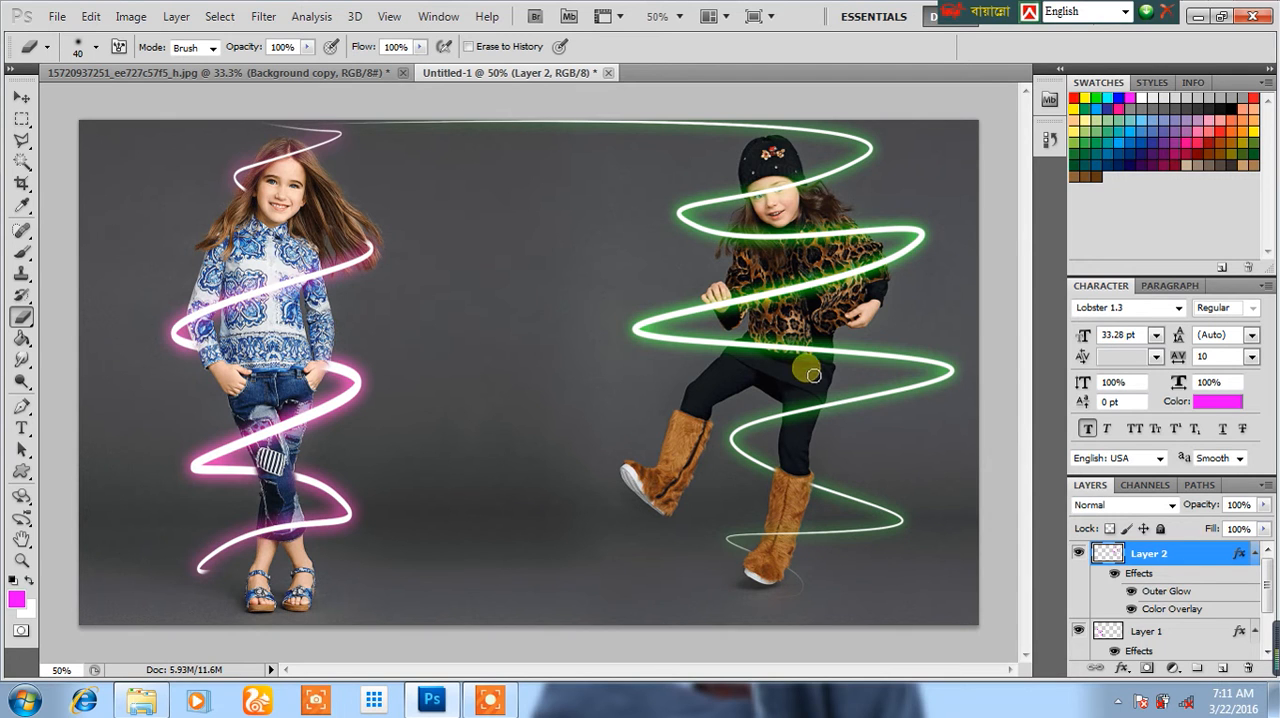
{"action": "mouse_move", "coordinate": [815, 365]}
{"action": "left_mouse_down"}
{"action": "mouse_move", "coordinate": [741, 360]}
{"action": "mouse_move", "coordinate": [789, 350]}
{"action": "mouse_move", "coordinate": [808, 250]}
{"action": "mouse_move", "coordinate": [850, 235]}
{"action": "mouse_move", "coordinate": [796, 250]}
{"action": "mouse_move", "coordinate": [819, 234]}
{"action": "mouse_move", "coordinate": [747, 240]}
{"action": "mouse_move", "coordinate": [826, 236]}
{"action": "left_mouse_up"}
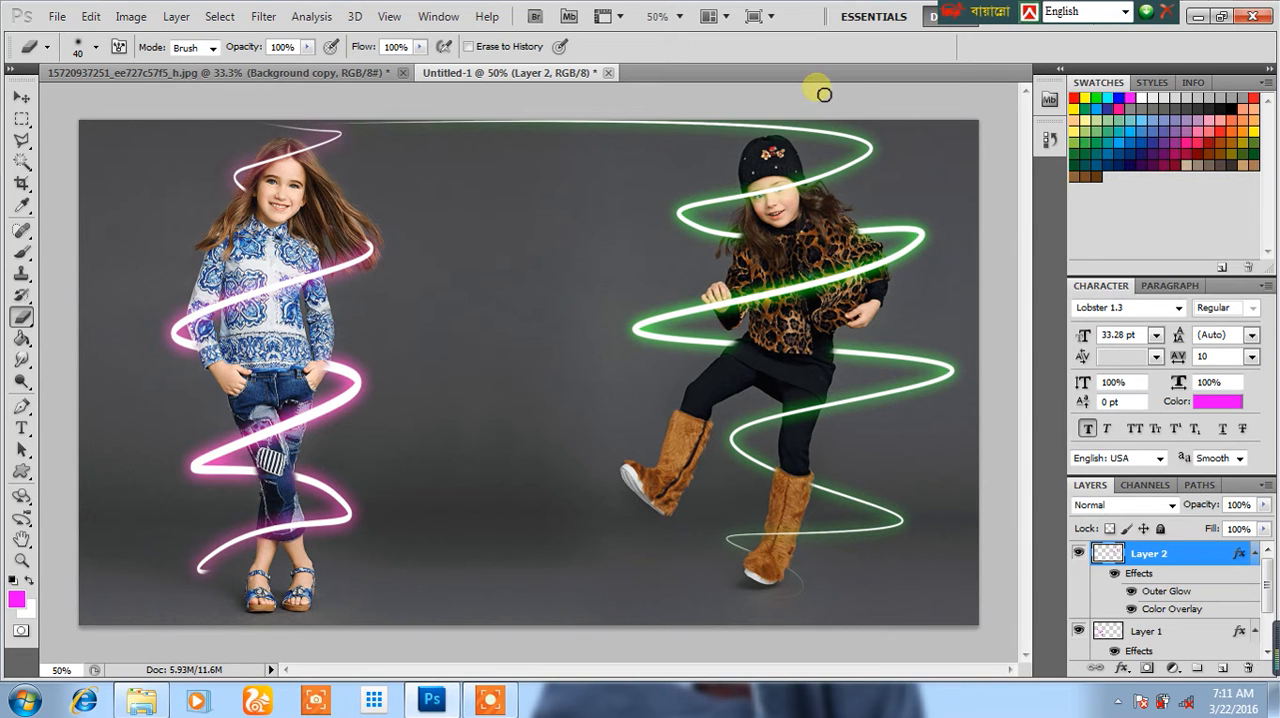
Step: Shorten the green spiral to 82.63% of its height from below and erase its overlap at the girl's lowered hand
{"action": "left_click", "coordinate": [21, 97]}
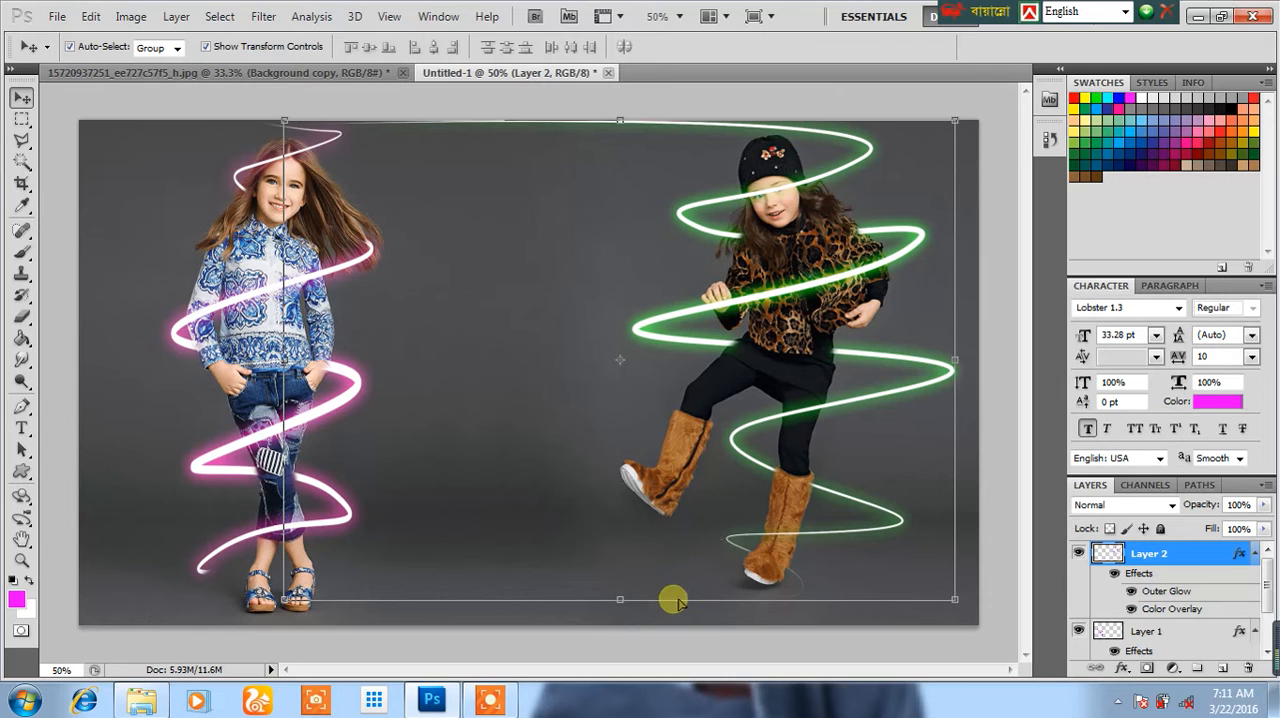
{"action": "left_click_drag", "start_coordinate": [621, 601], "coordinate": [600, 527]}
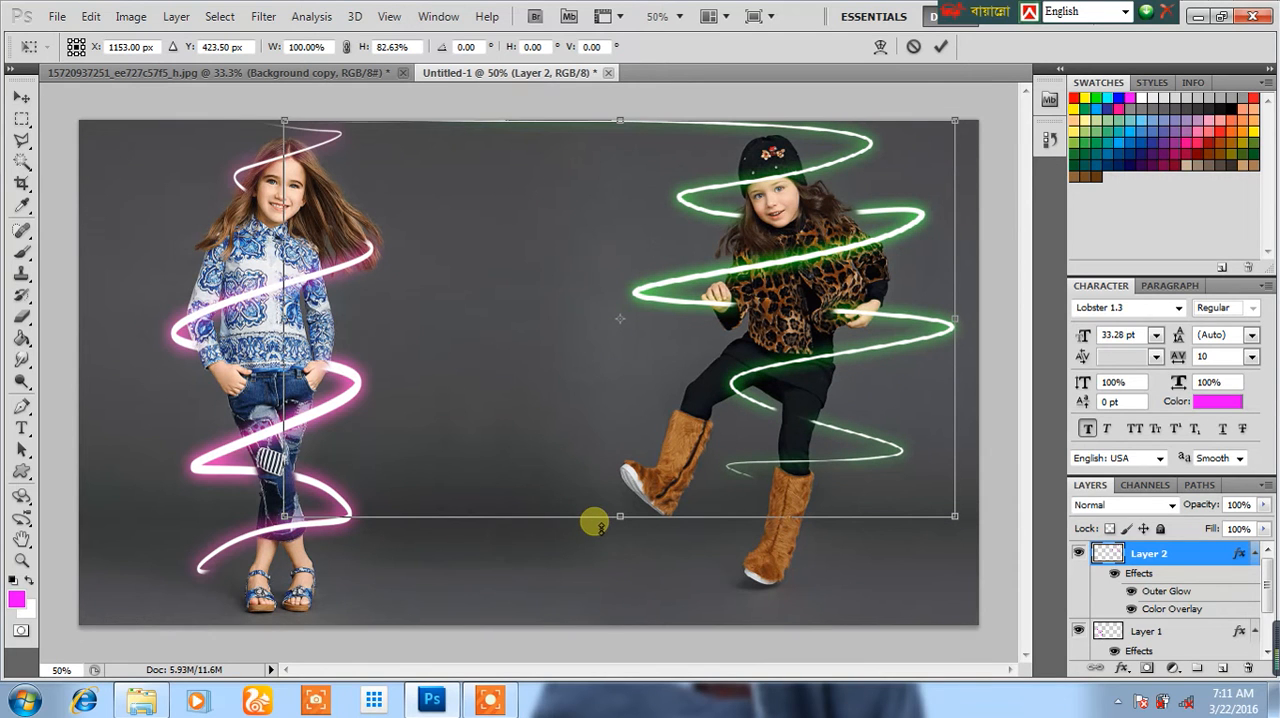
{"action": "key", "text": "Return"}
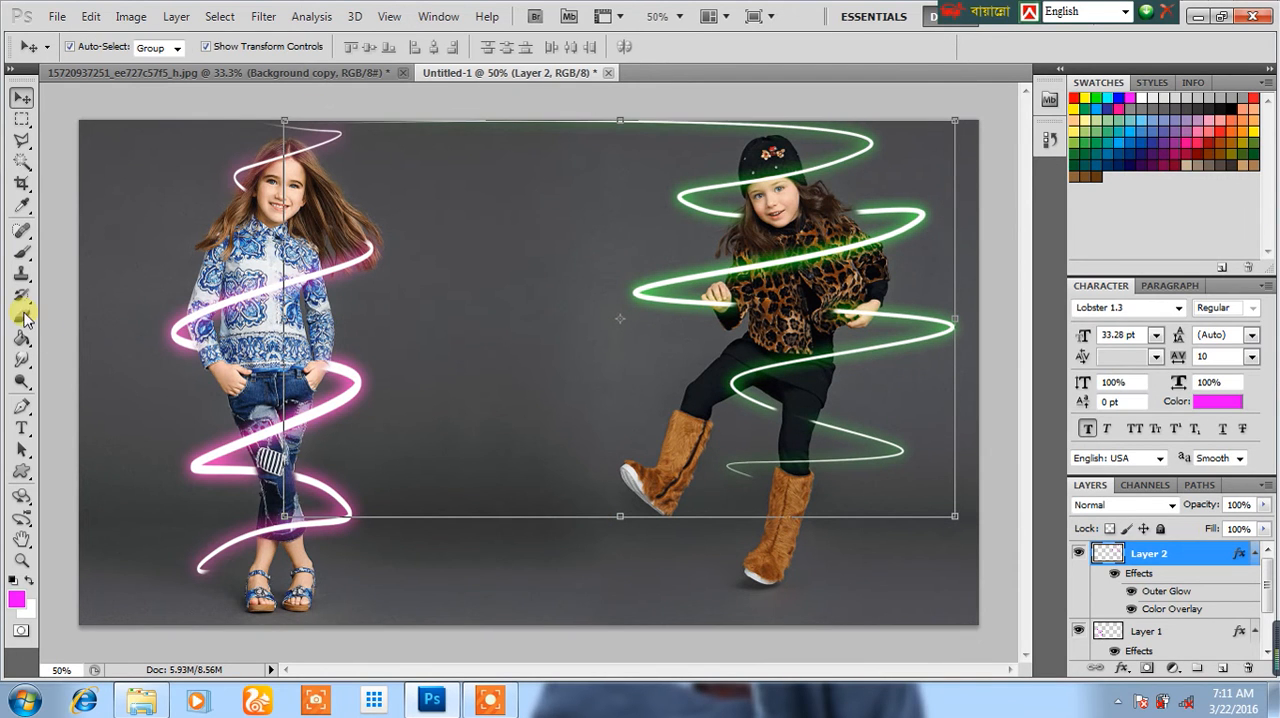
{"action": "left_click", "coordinate": [22, 318]}
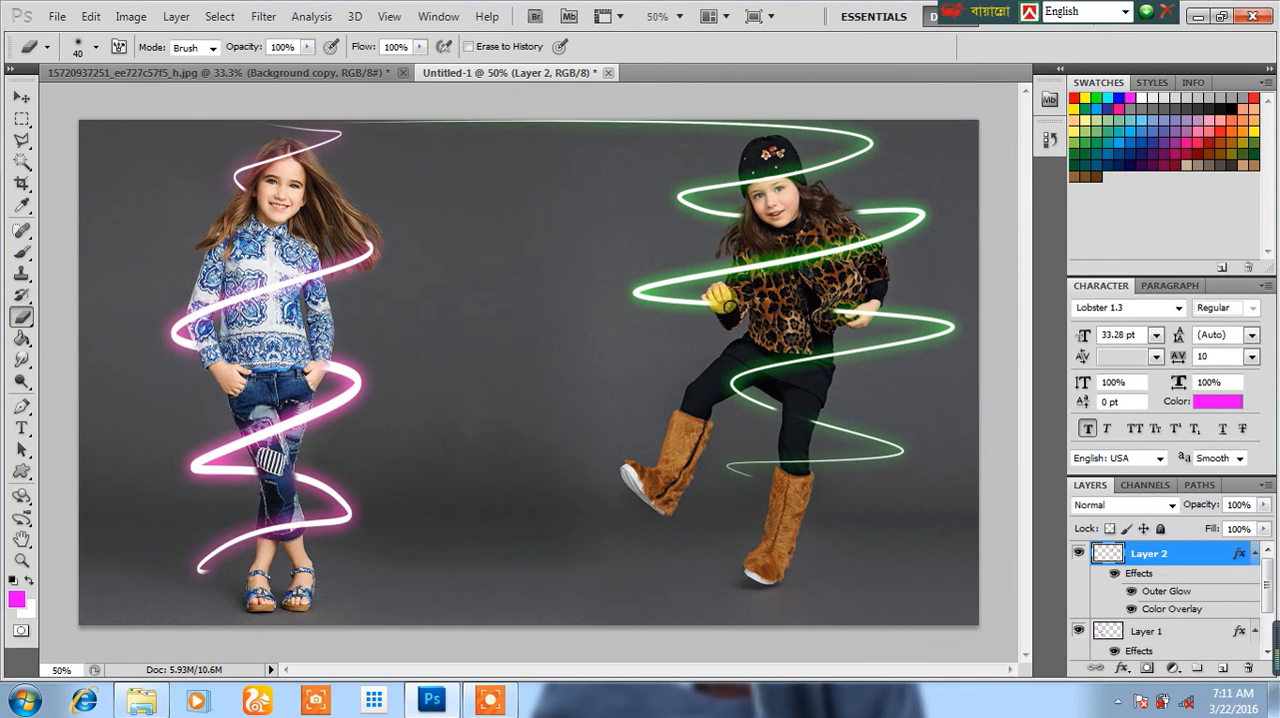
{"action": "left_click_drag", "start_coordinate": [840, 312], "coordinate": [864, 317]}
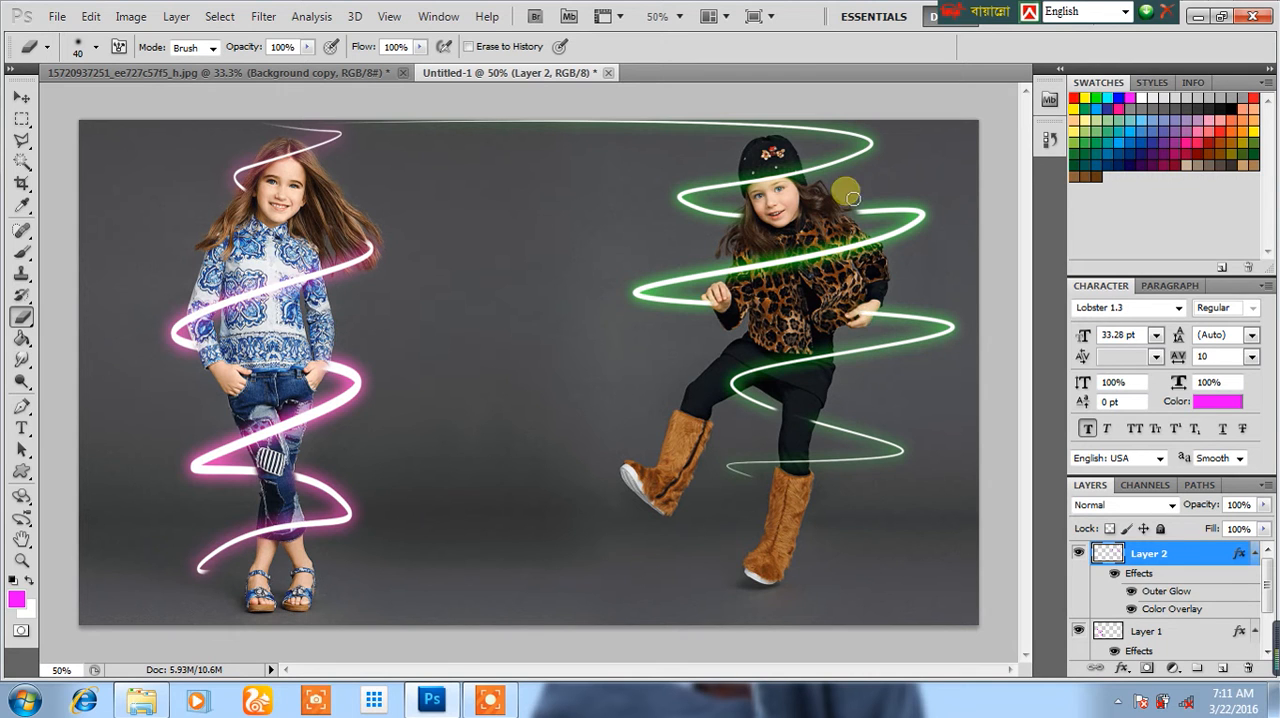
Step: Narrow the green spiral from both sides to 91.62% width, then pull its outer end further in toward the second girl
{"action": "left_click", "coordinate": [21, 96]}
{"action": "left_click_drag", "start_coordinate": [957, 317], "coordinate": [937, 320]}
{"action": "left_click_drag", "start_coordinate": [273, 300], "coordinate": [311, 300]}
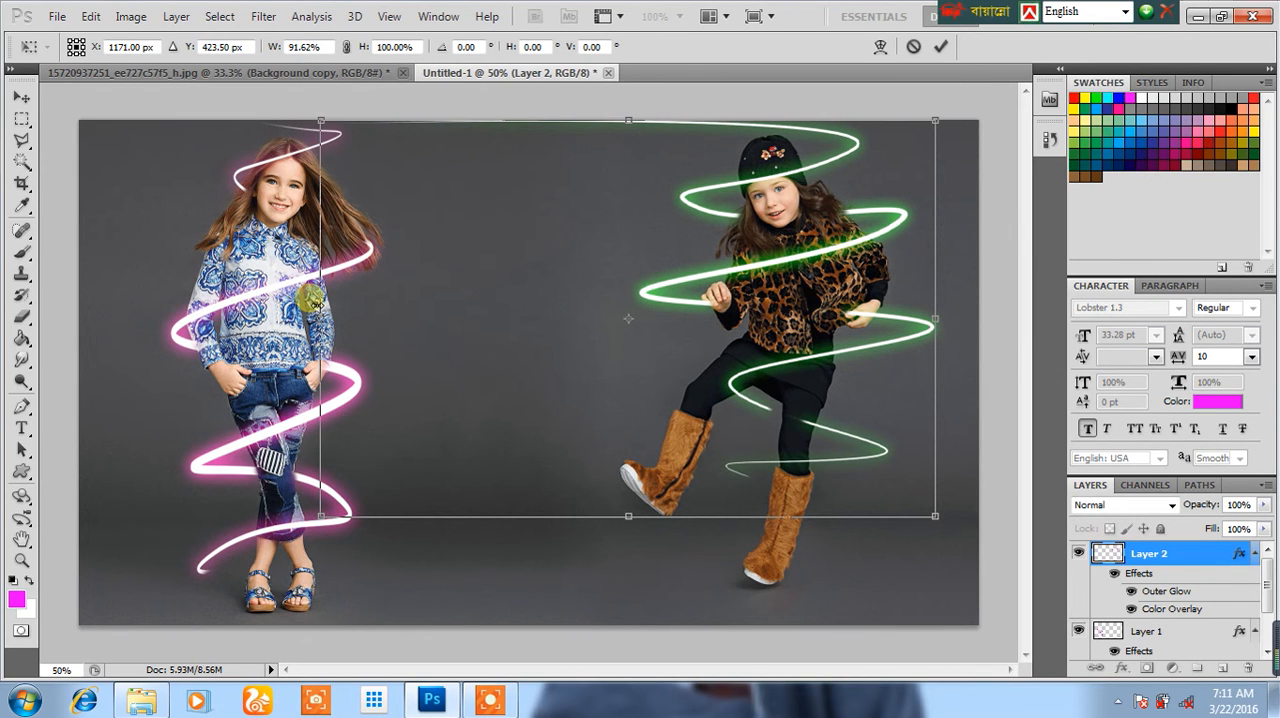
{"action": "key", "text": "Return"}
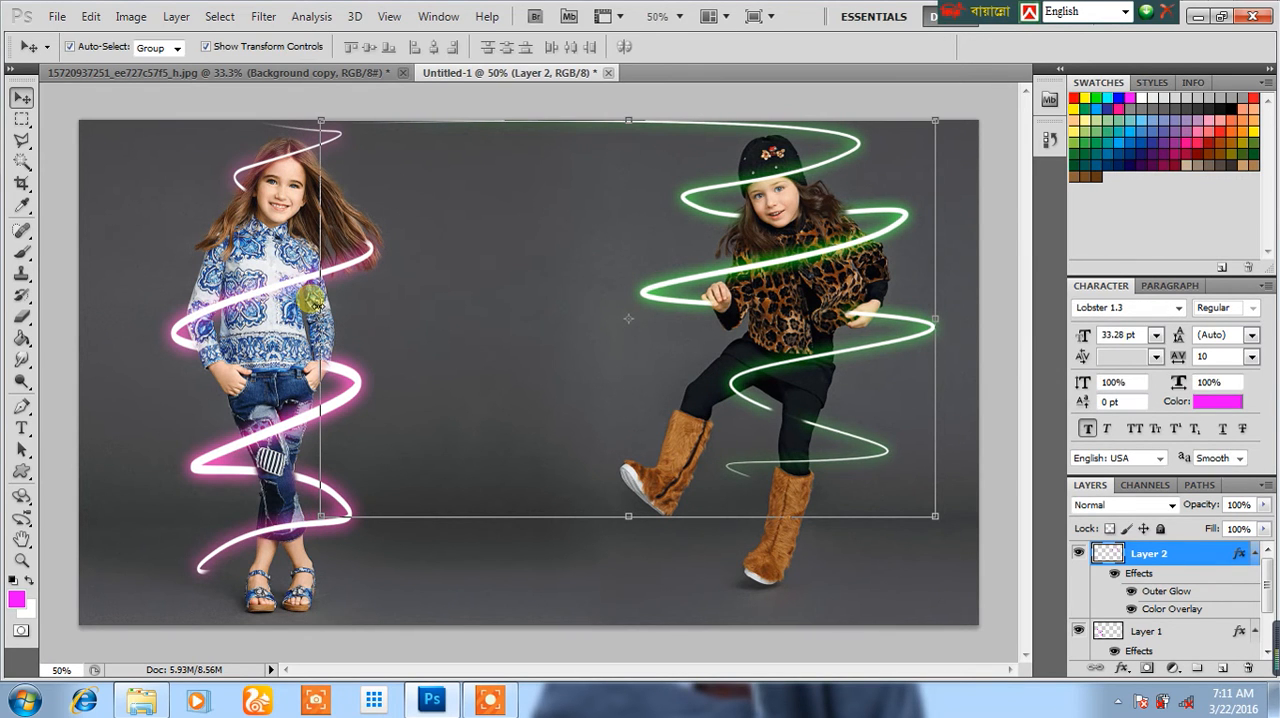
{"action": "left_click_drag", "start_coordinate": [318, 297], "coordinate": [370, 314]}
{"action": "key", "text": "Return"}
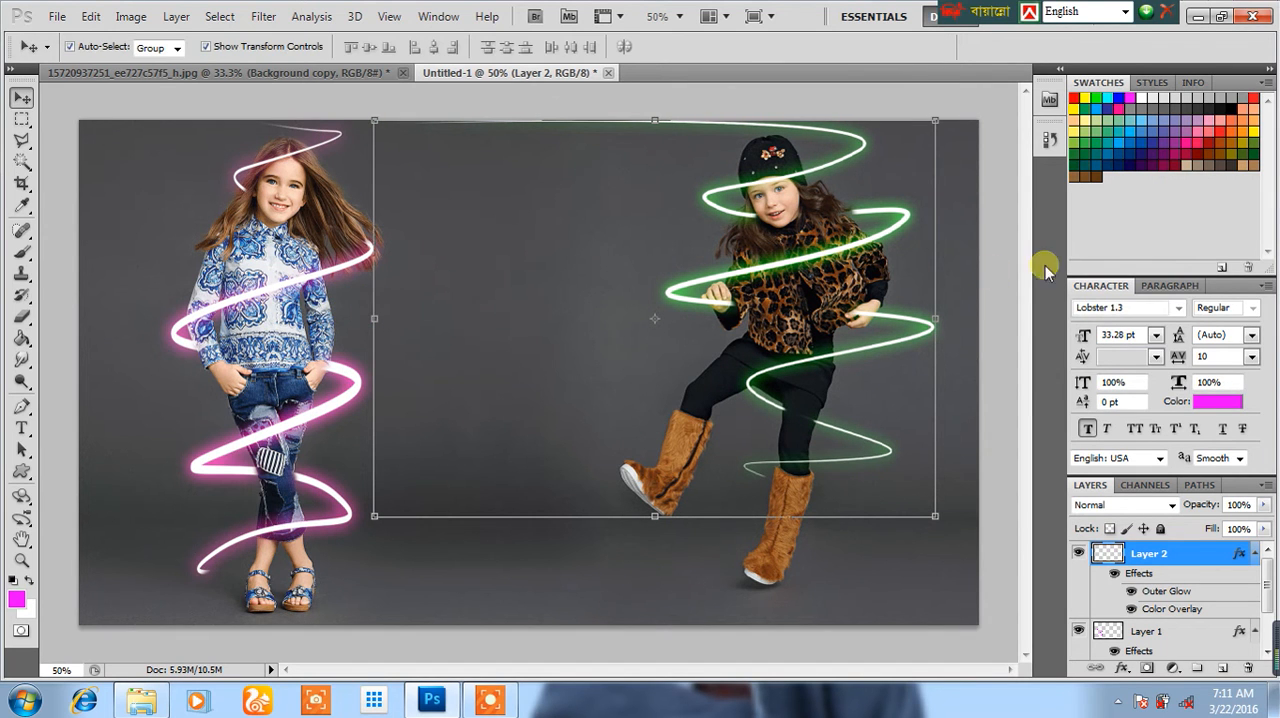
Step: Erase the spiral where it overlaps the second girl's raised hand, and deselect the layer
{"action": "left_click", "coordinate": [22, 316]}
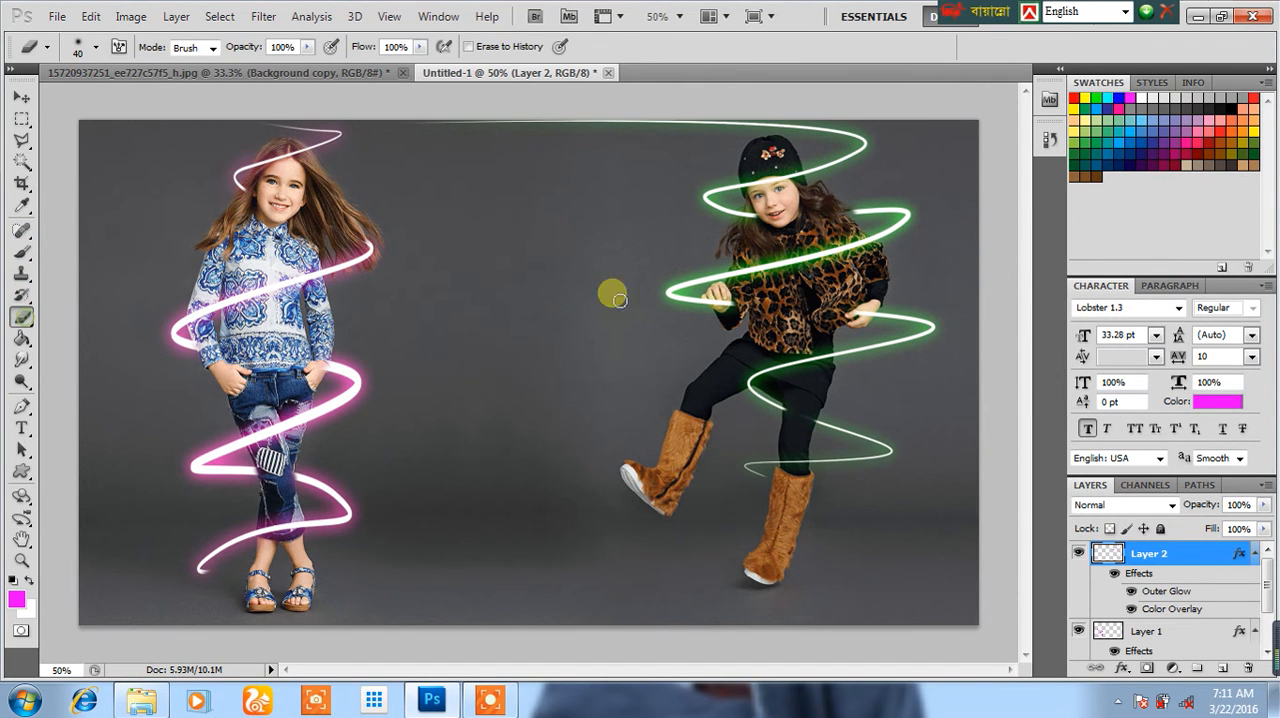
{"action": "left_click_drag", "start_coordinate": [759, 222], "coordinate": [802, 228]}
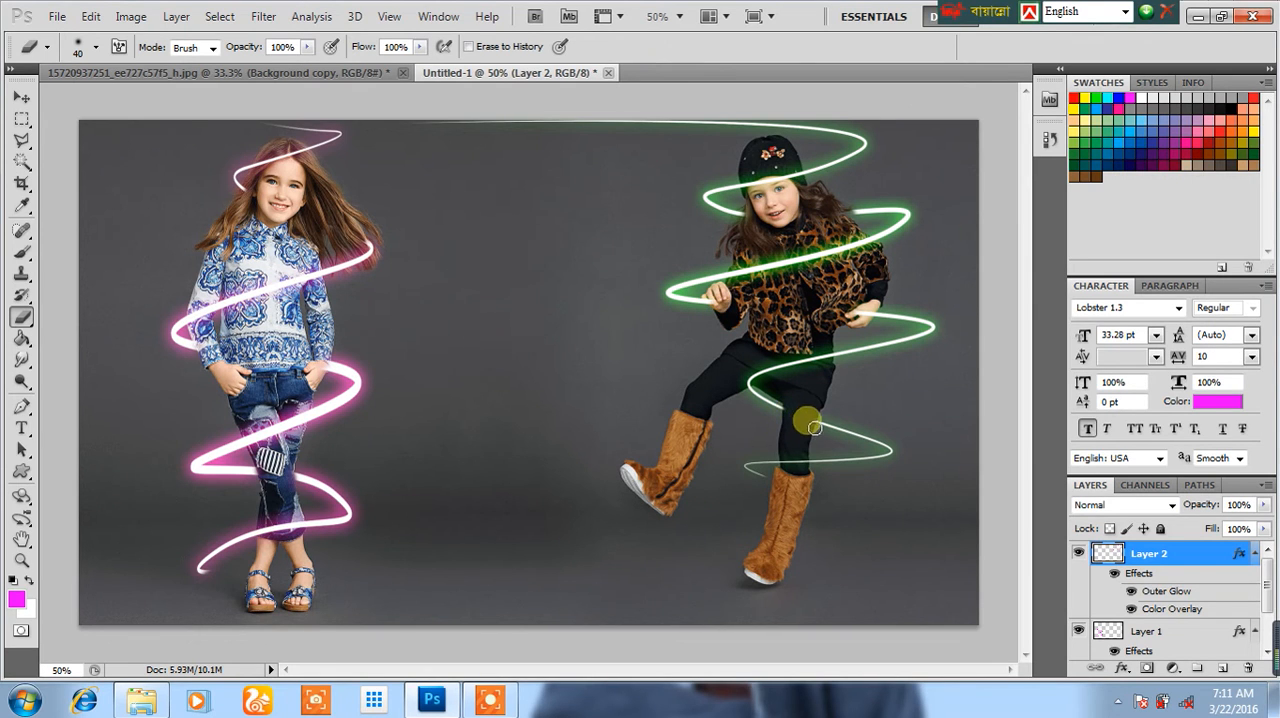
{"action": "left_click", "coordinate": [780, 210]}
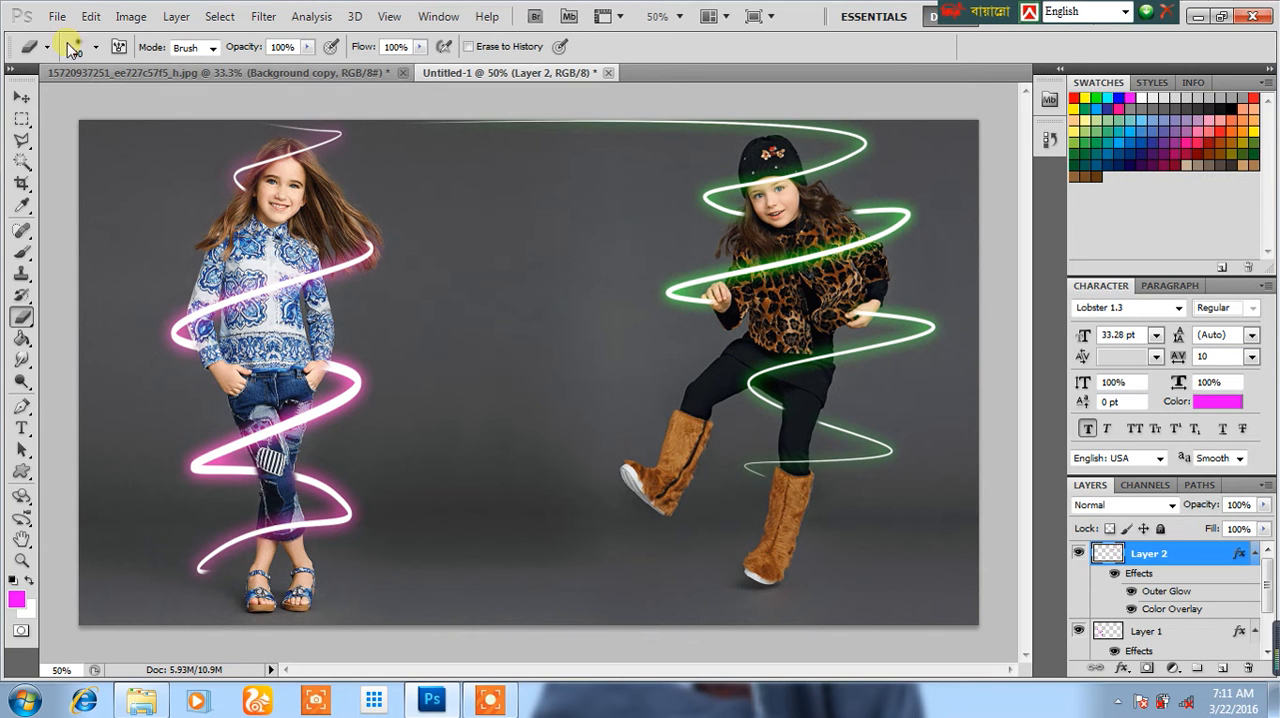
{"action": "left_click", "coordinate": [21, 97]}
{"action": "left_click", "coordinate": [72, 98]}
{"action": "left_click", "coordinate": [873, 300]}
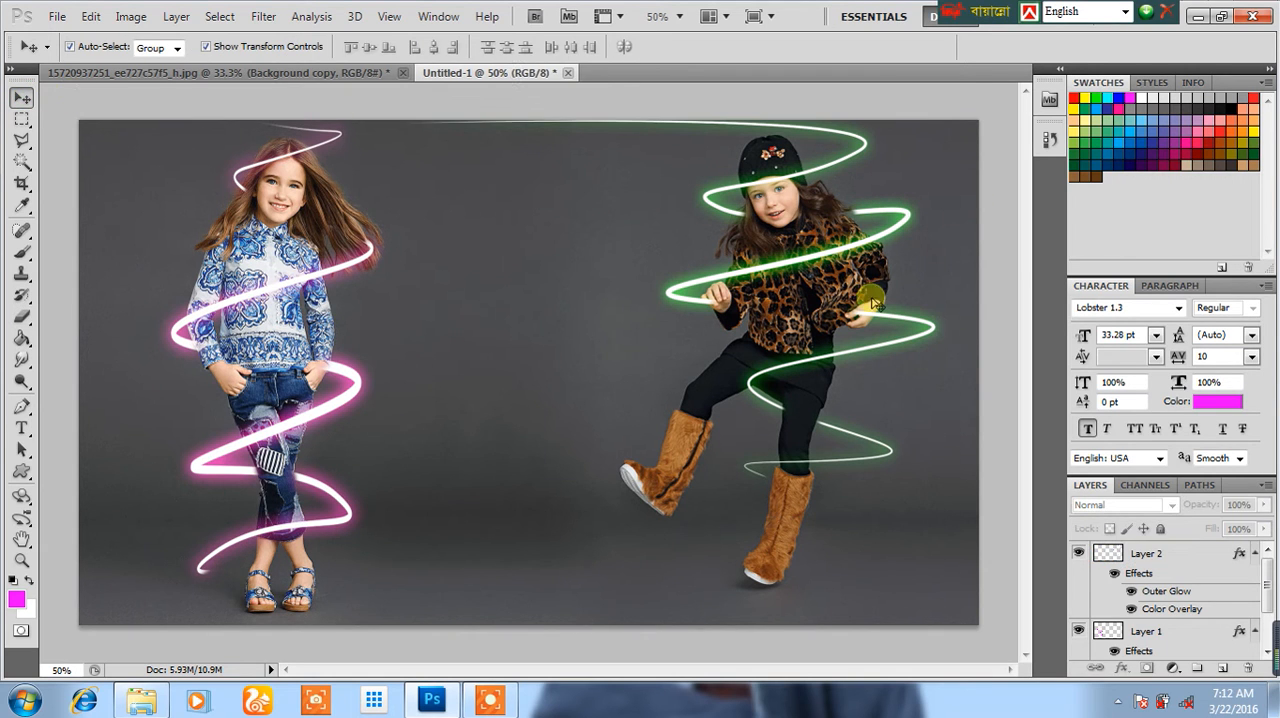
Step: Add a new layer above Layer 2 and browse the Brush tool's presets
{"action": "left_click", "coordinate": [1176, 553]}
{"action": "left_click", "coordinate": [1223, 668]}
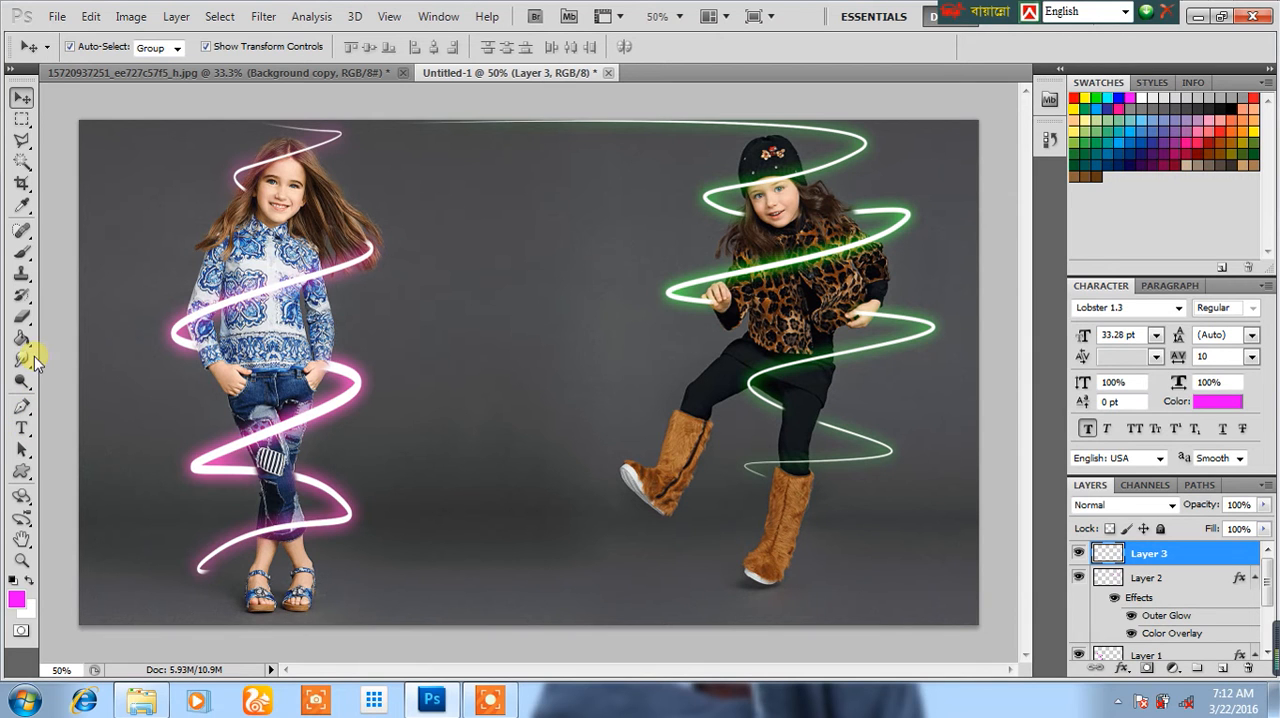
{"action": "left_click", "coordinate": [33, 258]}
{"action": "left_click", "coordinate": [77, 251]}
{"action": "right_click", "coordinate": [508, 263]}
{"action": "scroll", "coordinate": [620, 428], "scroll_direction": "down", "scroll_amount": 2}
{"action": "scroll", "coordinate": [655, 432], "scroll_direction": "down", "scroll_amount": 3}
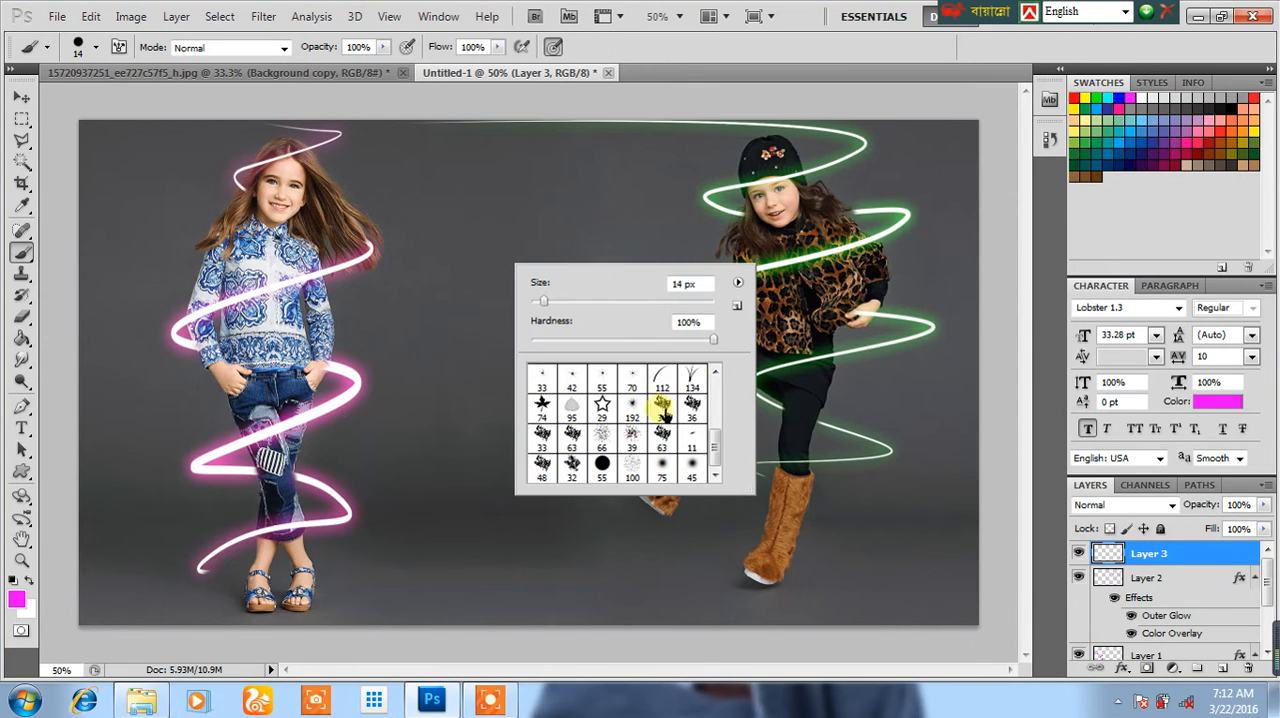
{"action": "left_click", "coordinate": [737, 285]}
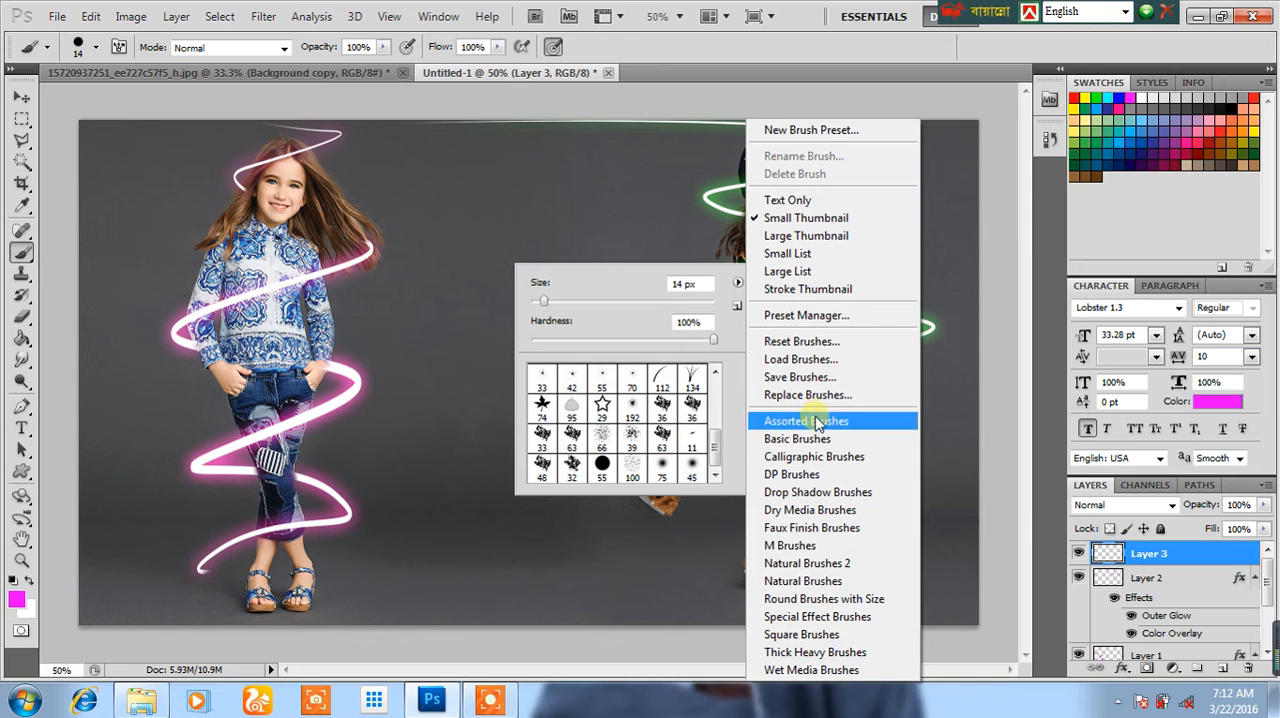
{"action": "left_click", "coordinate": [800, 359]}
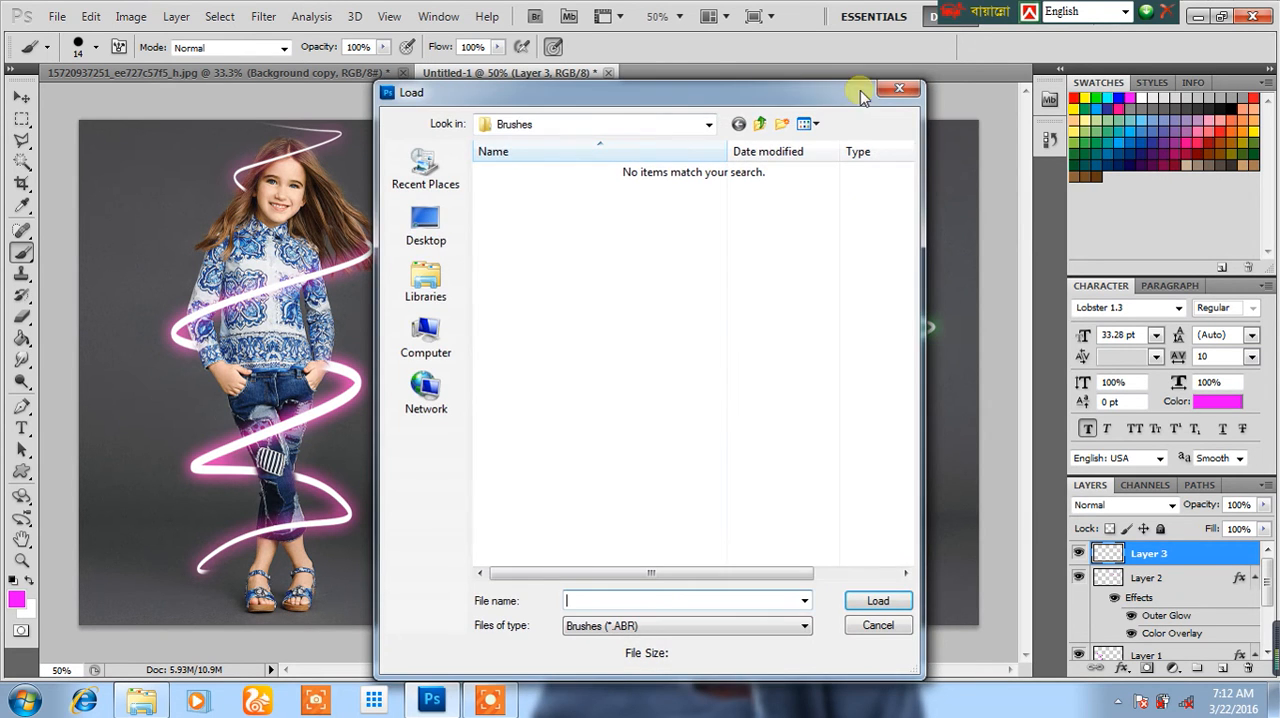
{"action": "left_click", "coordinate": [899, 89]}
{"action": "left_click", "coordinate": [737, 283]}
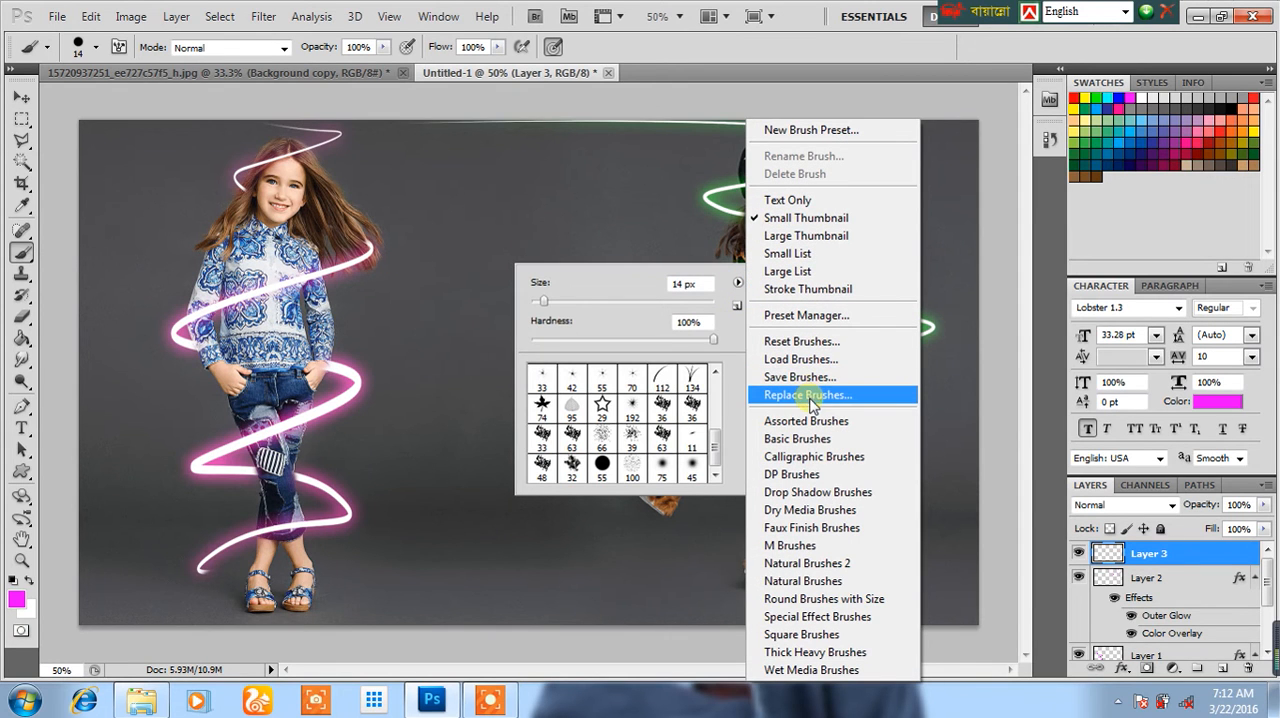
{"action": "left_click", "coordinate": [808, 398]}
{"action": "left_click", "coordinate": [850, 625]}
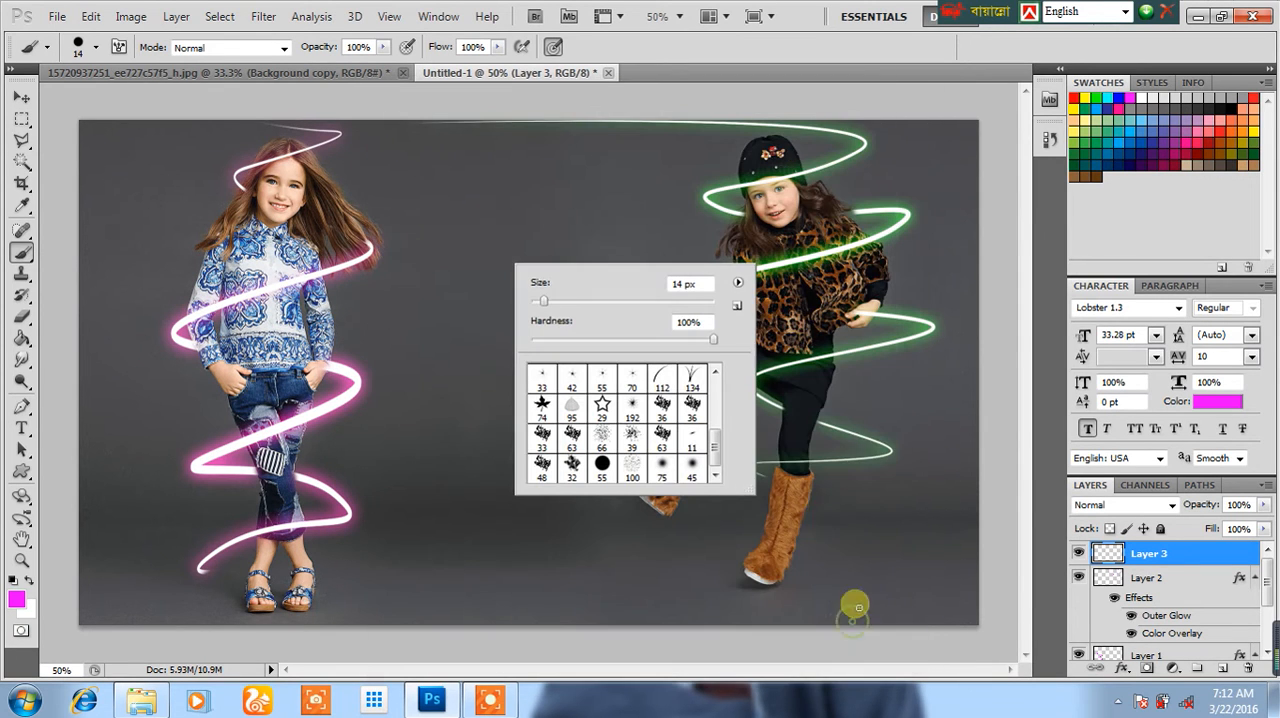
Step: Replace the current brush presets with the Wet Media Brushes set and browse its brushes
{"action": "left_click", "coordinate": [737, 284]}
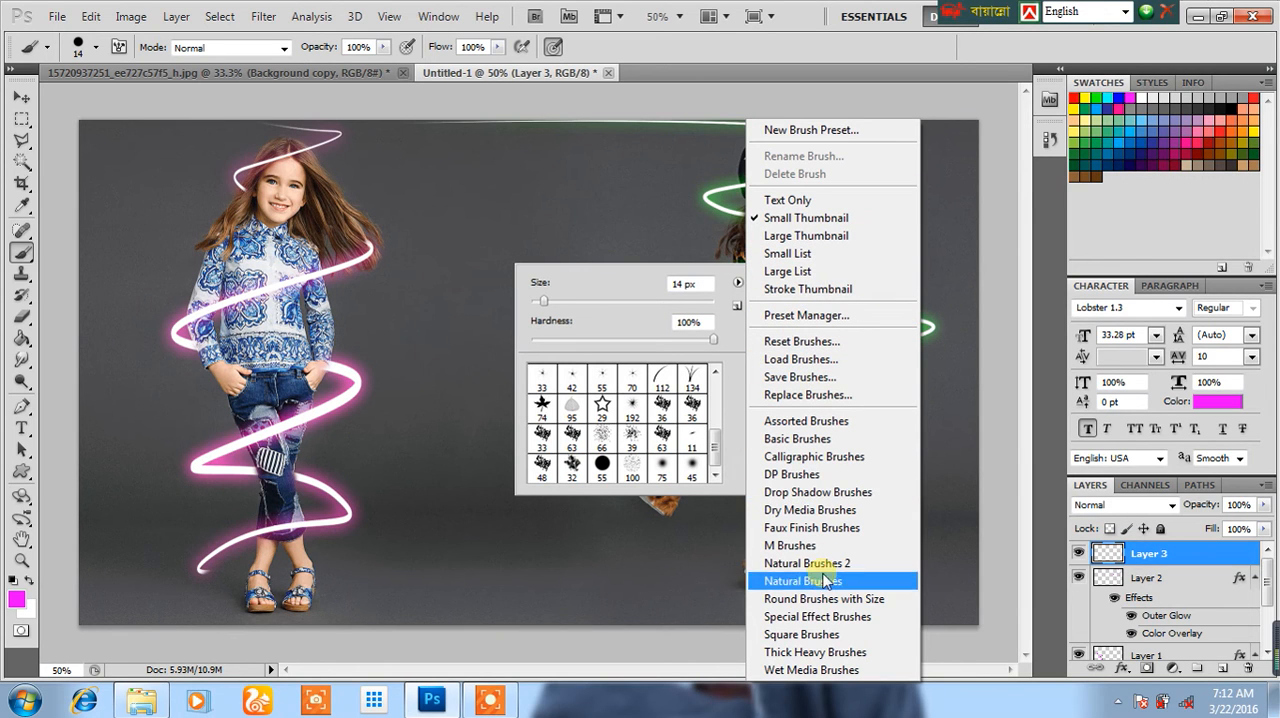
{"action": "left_click", "coordinate": [812, 672]}
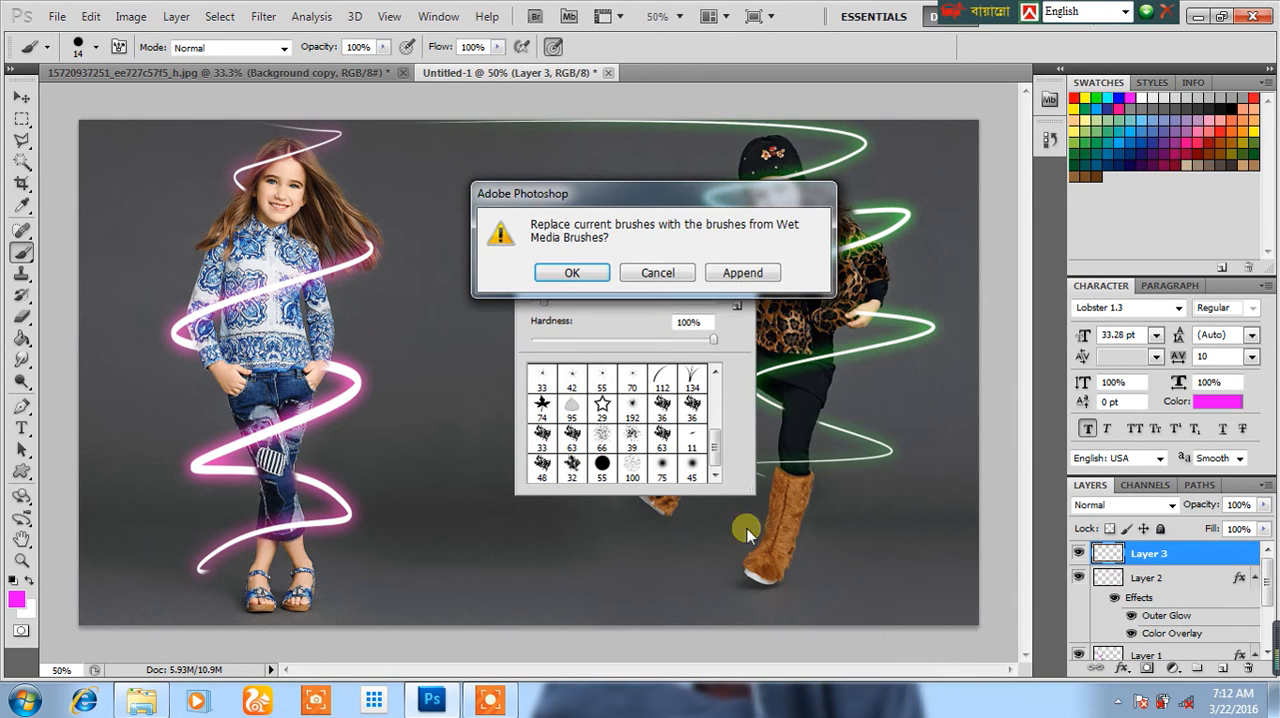
{"action": "left_click", "coordinate": [571, 273]}
{"action": "mouse_move", "coordinate": [716, 436]}
{"action": "left_mouse_down"}
{"action": "mouse_move", "coordinate": [714, 366]}
{"action": "mouse_move", "coordinate": [711, 429]}
{"action": "left_mouse_up"}
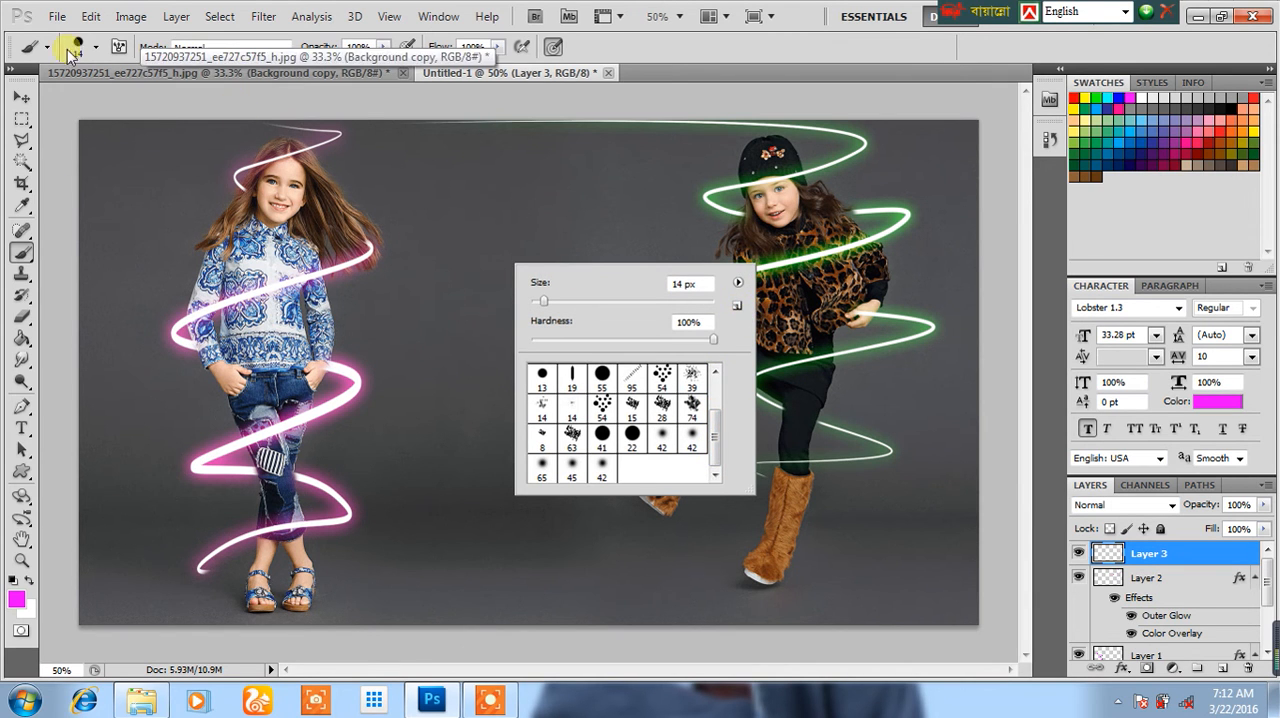
Step: Step back to remove the empty layer above Layer 2
{"action": "left_click", "coordinate": [90, 16]}
{"action": "left_click", "coordinate": [138, 74]}
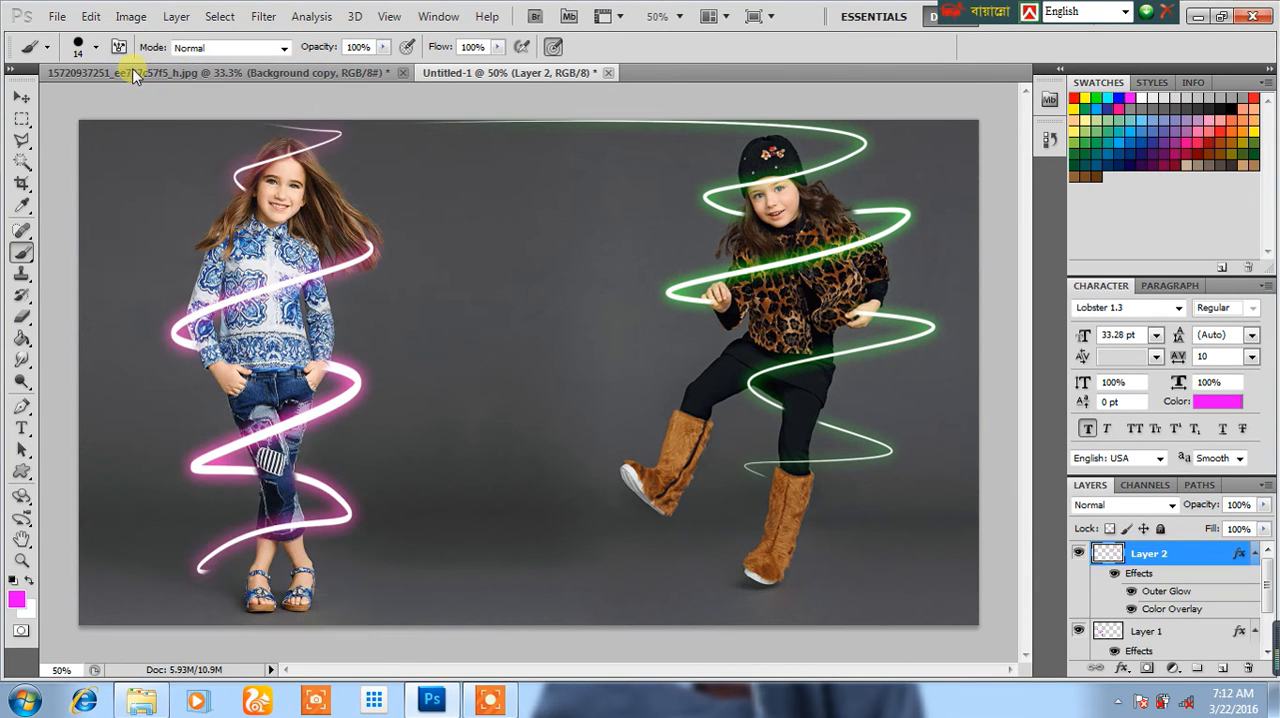
Step: Restore the undone empty layer above Layer 2 and replace the current brush presets with the Assorted Brushes set
{"action": "left_click", "coordinate": [88, 16]}
{"action": "left_click", "coordinate": [128, 54]}
{"action": "right_click", "coordinate": [616, 350]}
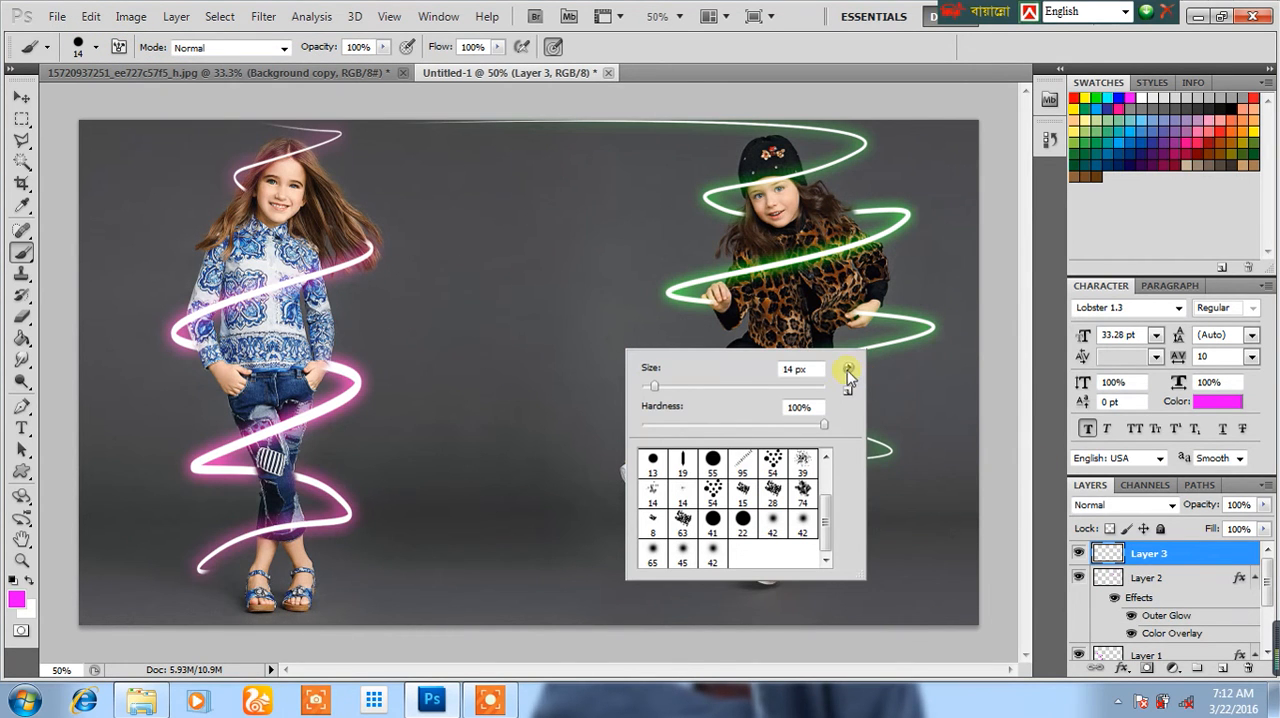
{"action": "left_click", "coordinate": [847, 371]}
{"action": "left_click", "coordinate": [934, 424]}
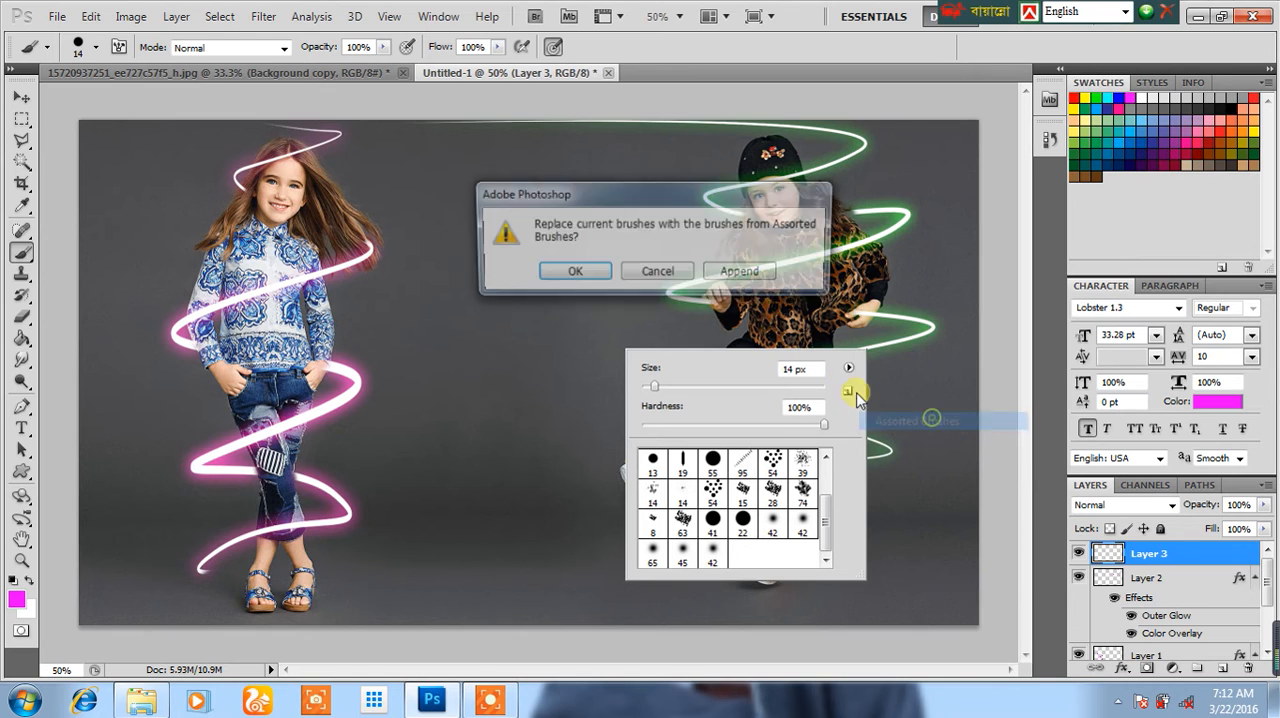
{"action": "left_click", "coordinate": [571, 272]}
{"action": "scroll", "coordinate": [800, 487], "scroll_direction": "up", "scroll_amount": 3}
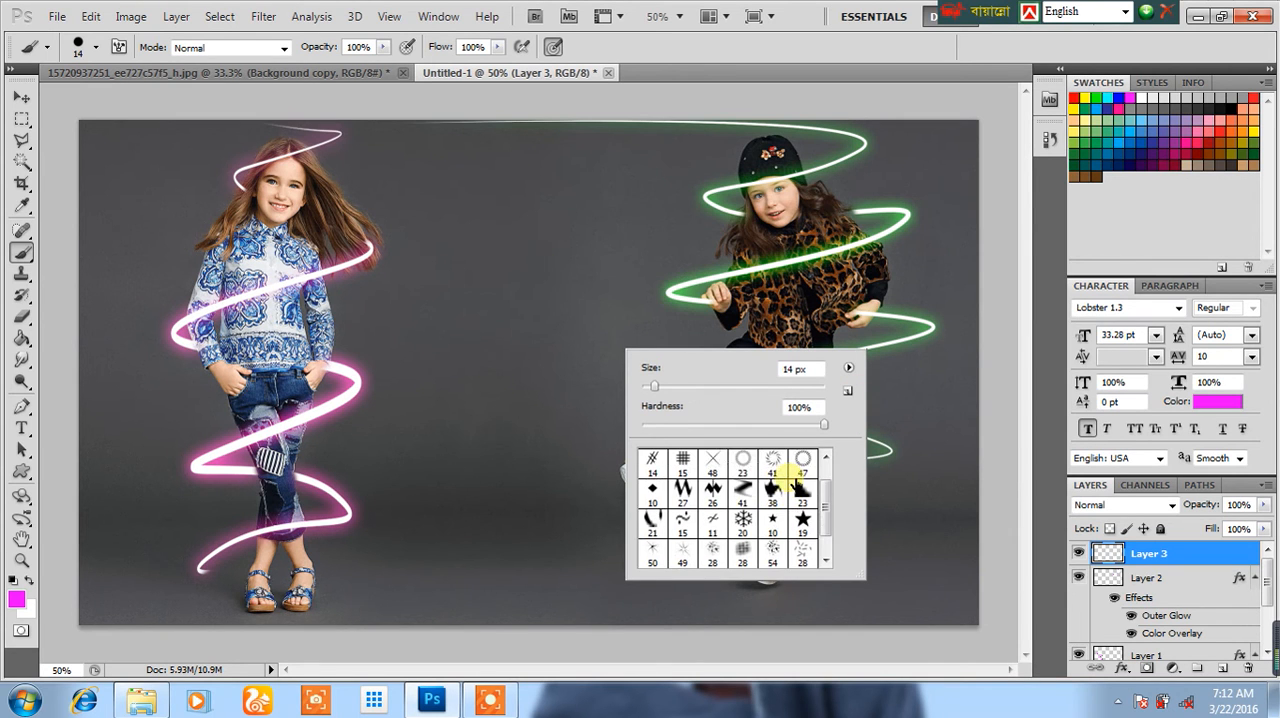
{"action": "scroll", "coordinate": [797, 485], "scroll_direction": "down", "scroll_amount": 3}
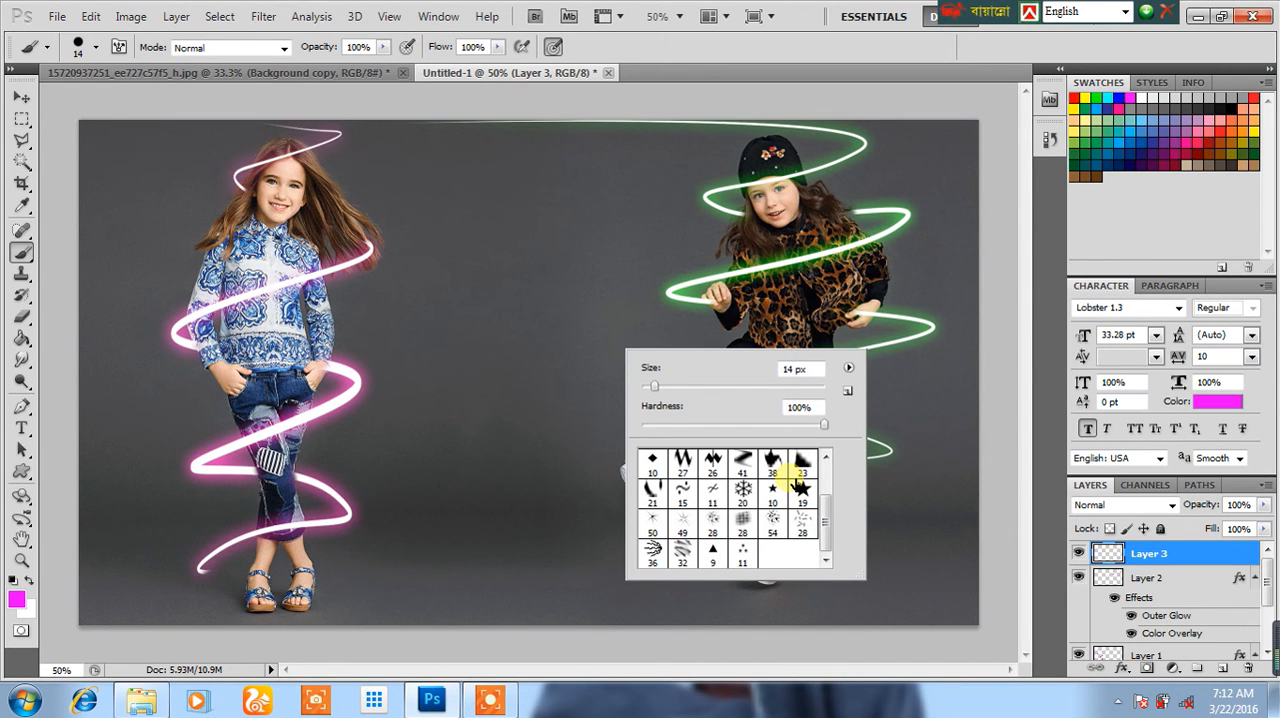
Step: Try a short diagonal magenta stroke between the girls with the 32 px texture brush, and undo it
{"action": "left_click", "coordinate": [653, 556]}
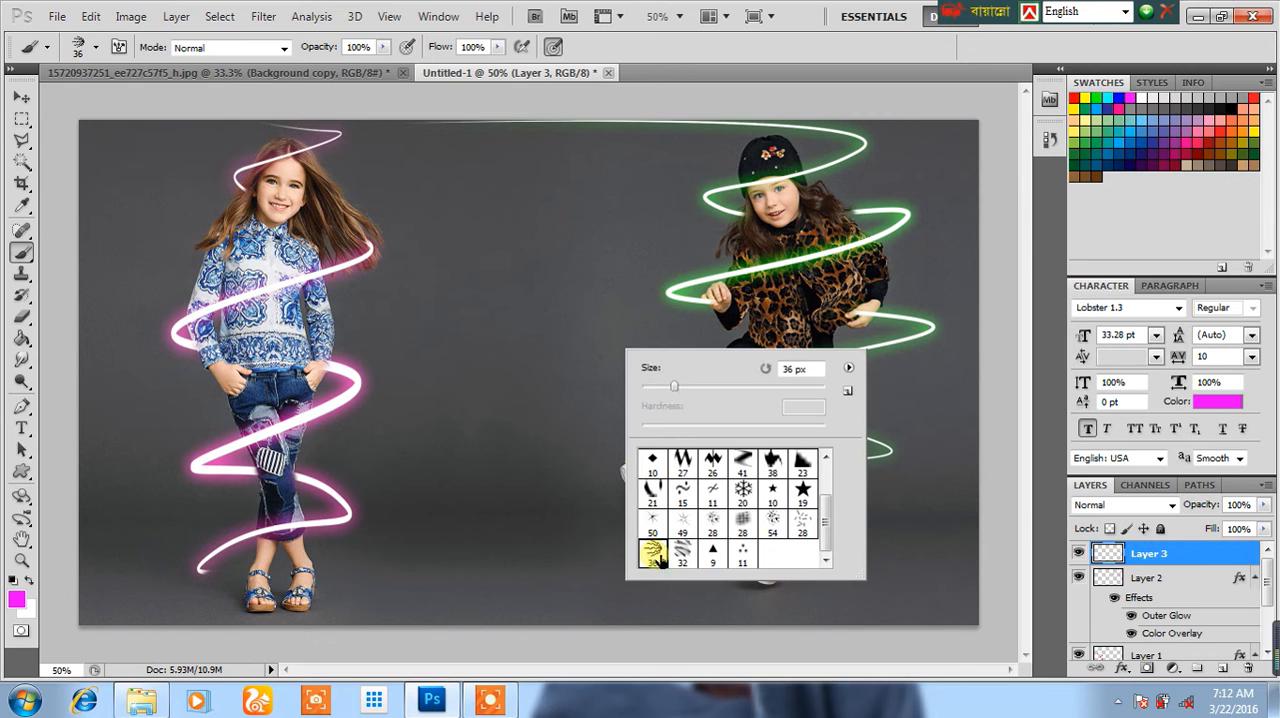
{"action": "double_click", "coordinate": [679, 550]}
{"action": "left_click_drag", "start_coordinate": [487, 297], "coordinate": [562, 380]}
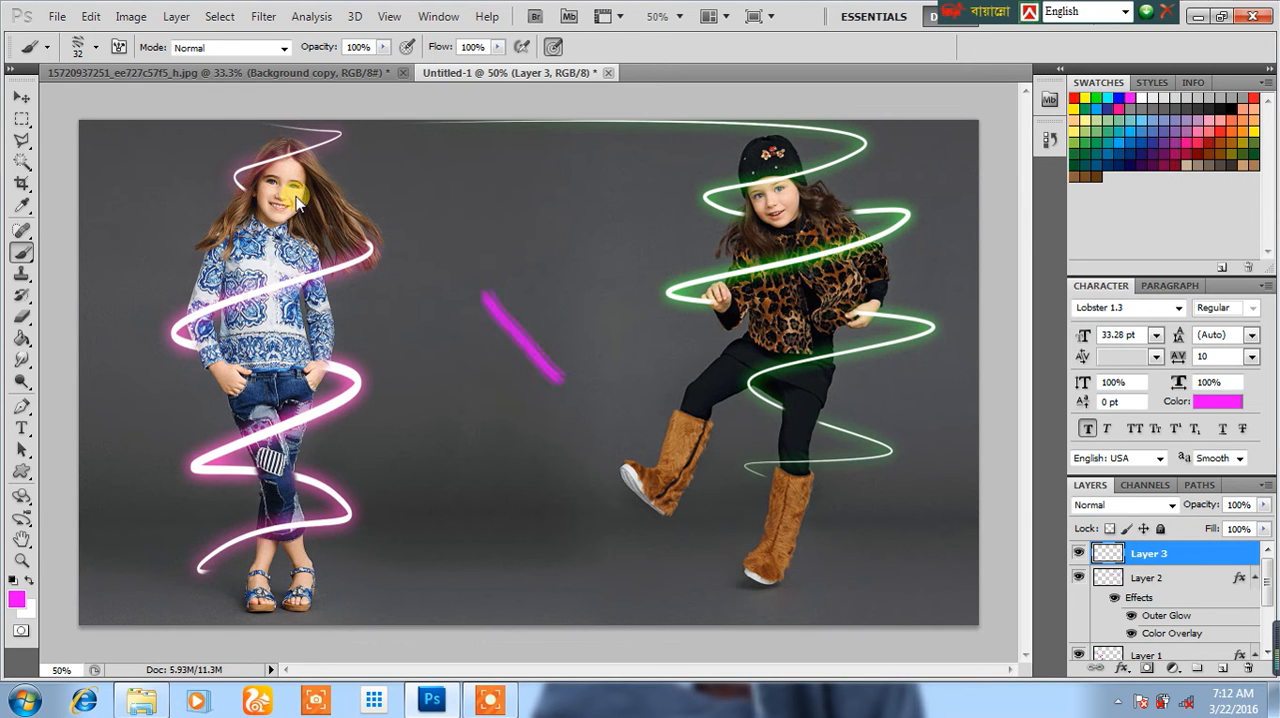
{"action": "left_click", "coordinate": [176, 16]}
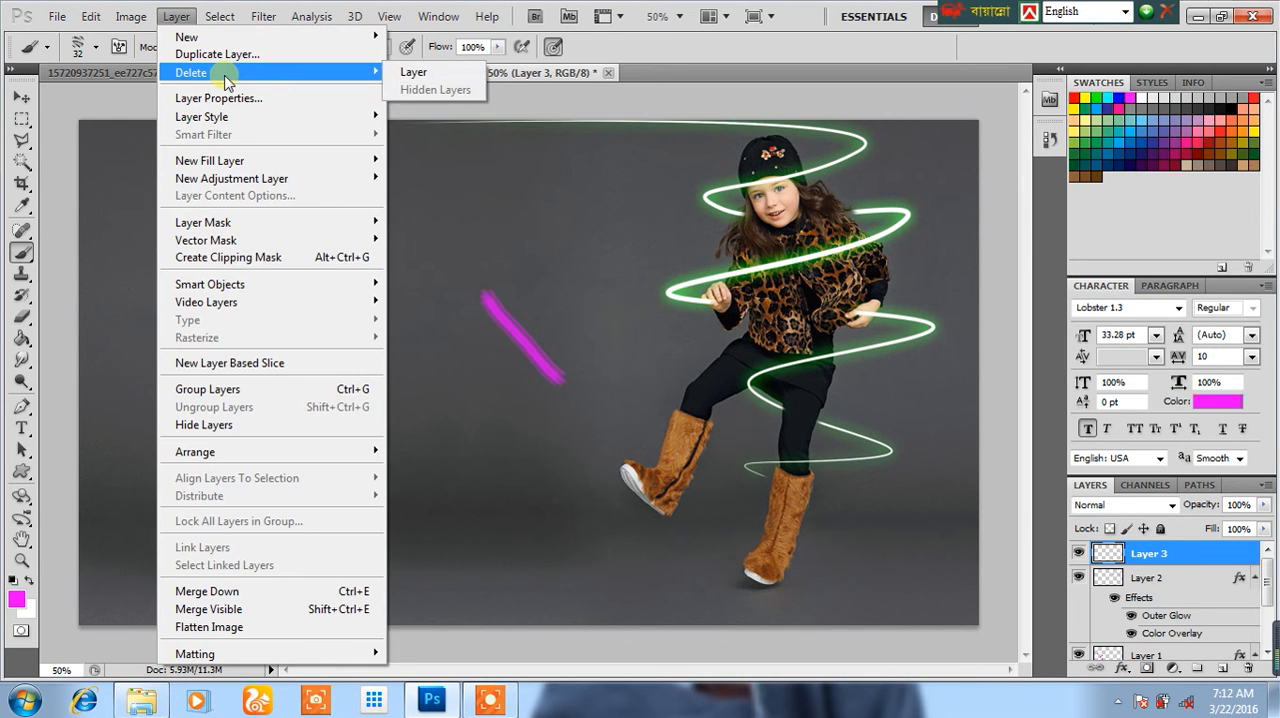
{"action": "mouse_move", "coordinate": [90, 16]}
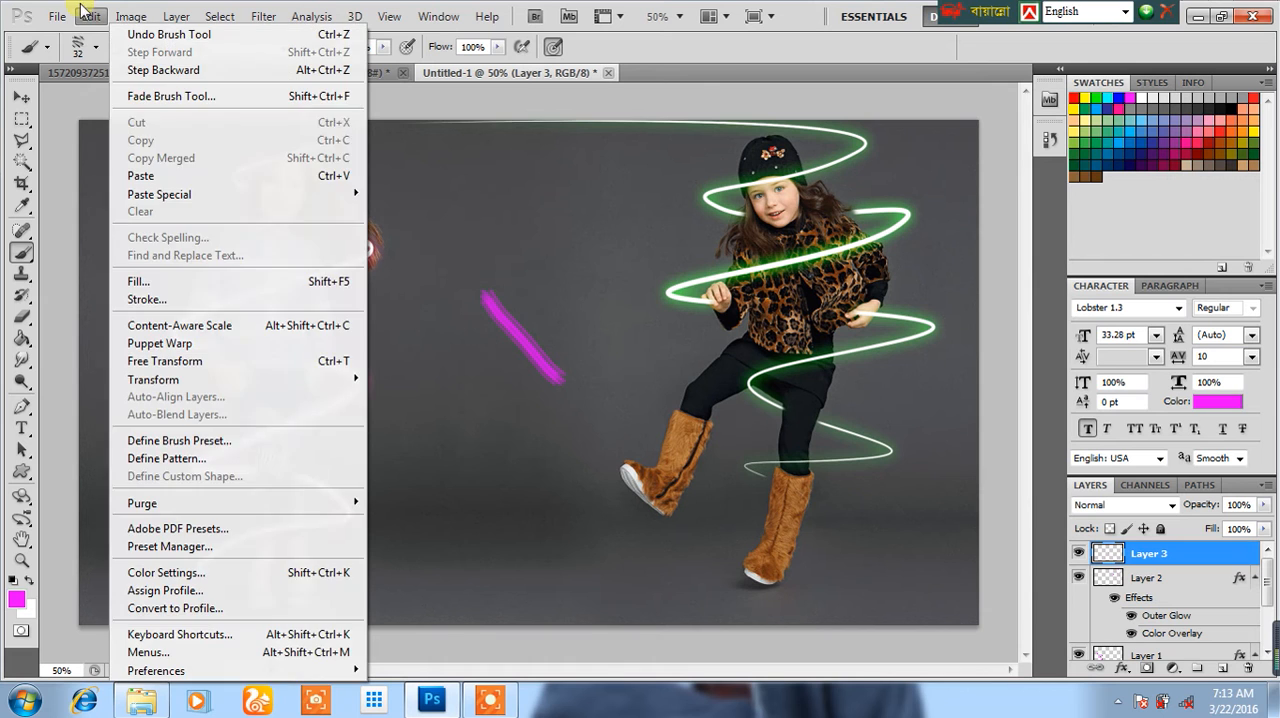
{"action": "left_click", "coordinate": [150, 96]}
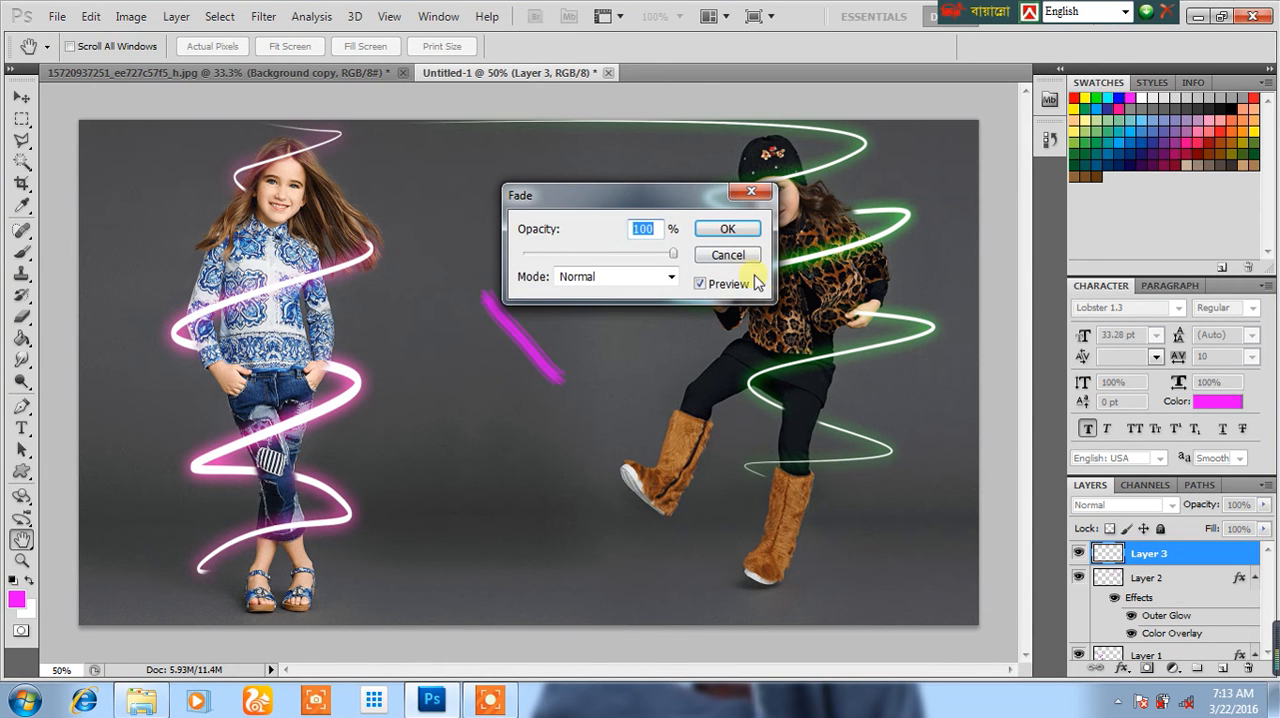
{"action": "left_click", "coordinate": [727, 255]}
{"action": "left_click", "coordinate": [90, 16]}
{"action": "left_click", "coordinate": [200, 72]}
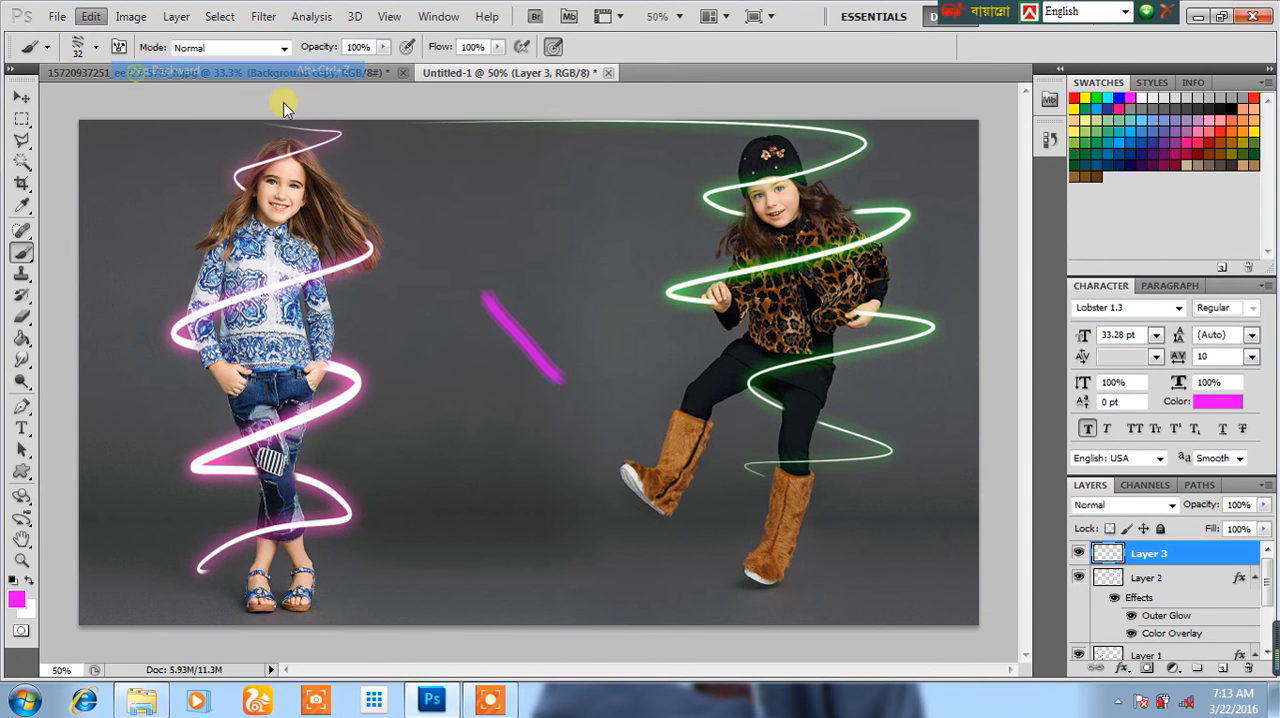
Step: Try a single magenta stamp between the girls with the texture brush enlarged to 215 px, and undo it
{"action": "right_click", "coordinate": [491, 280]}
{"action": "left_click_drag", "start_coordinate": [587, 314], "coordinate": [598, 316]}
{"action": "left_click", "coordinate": [534, 232]}
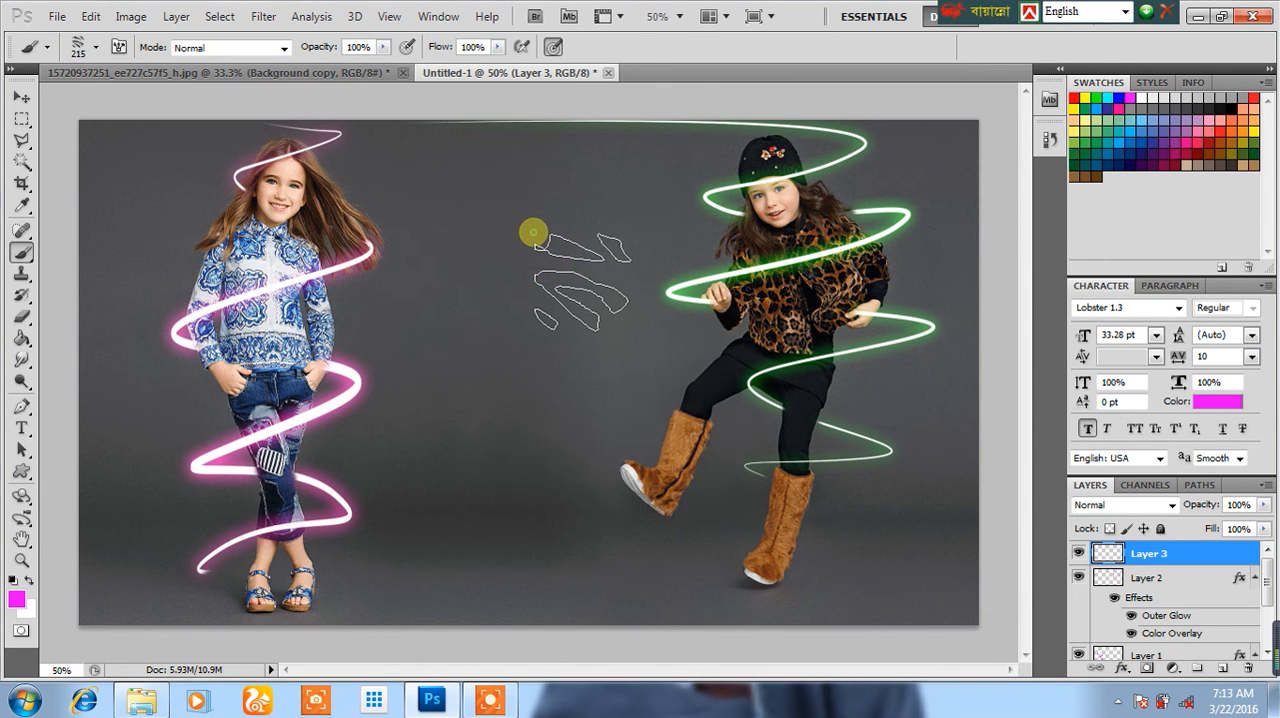
{"action": "left_click", "coordinate": [531, 232]}
{"action": "left_click", "coordinate": [90, 16]}
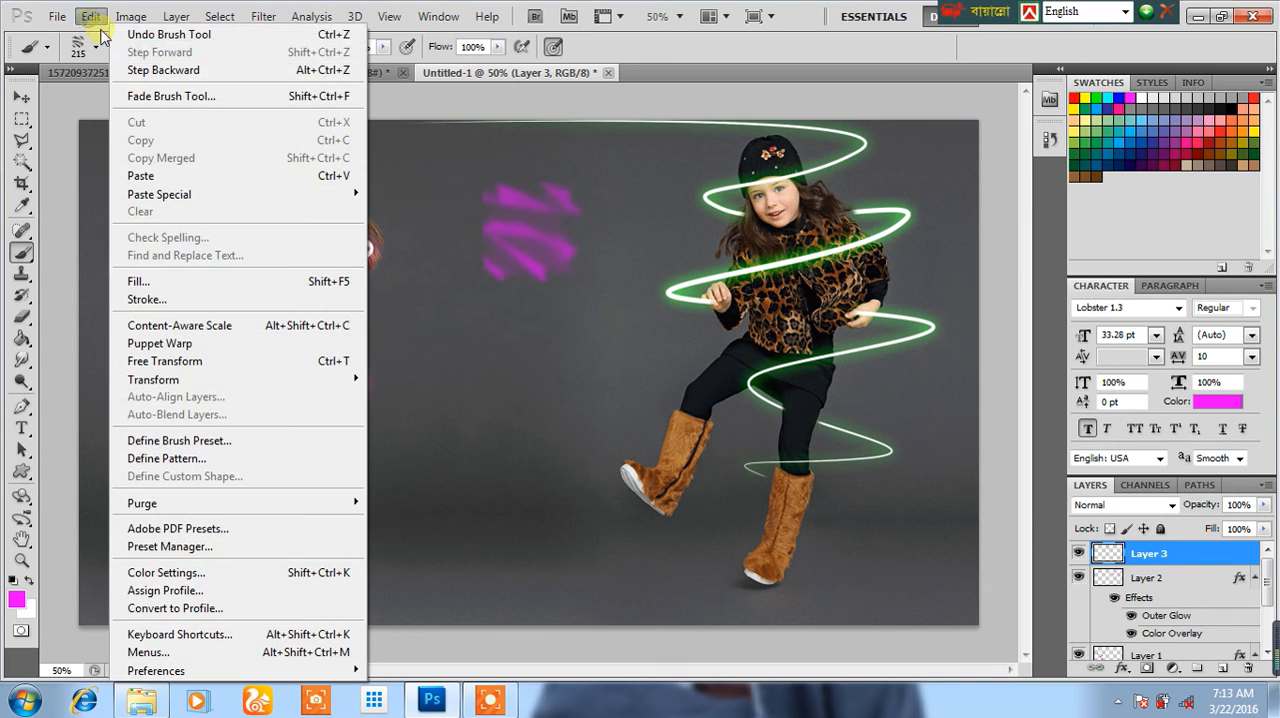
{"action": "left_click", "coordinate": [190, 72]}
Step: Add a new layer directly above the file (2) photo layer
{"action": "scroll", "coordinate": [1220, 648], "scroll_direction": "down", "scroll_amount": 2}
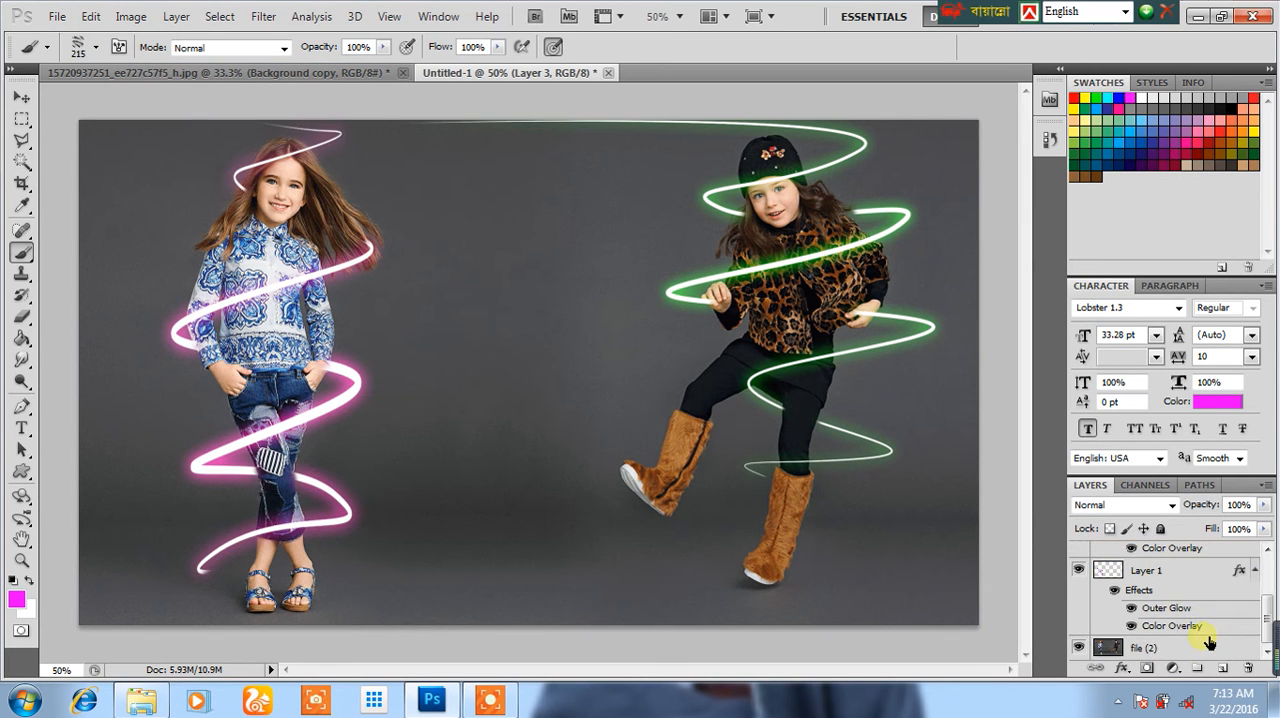
{"action": "left_click", "coordinate": [1188, 650]}
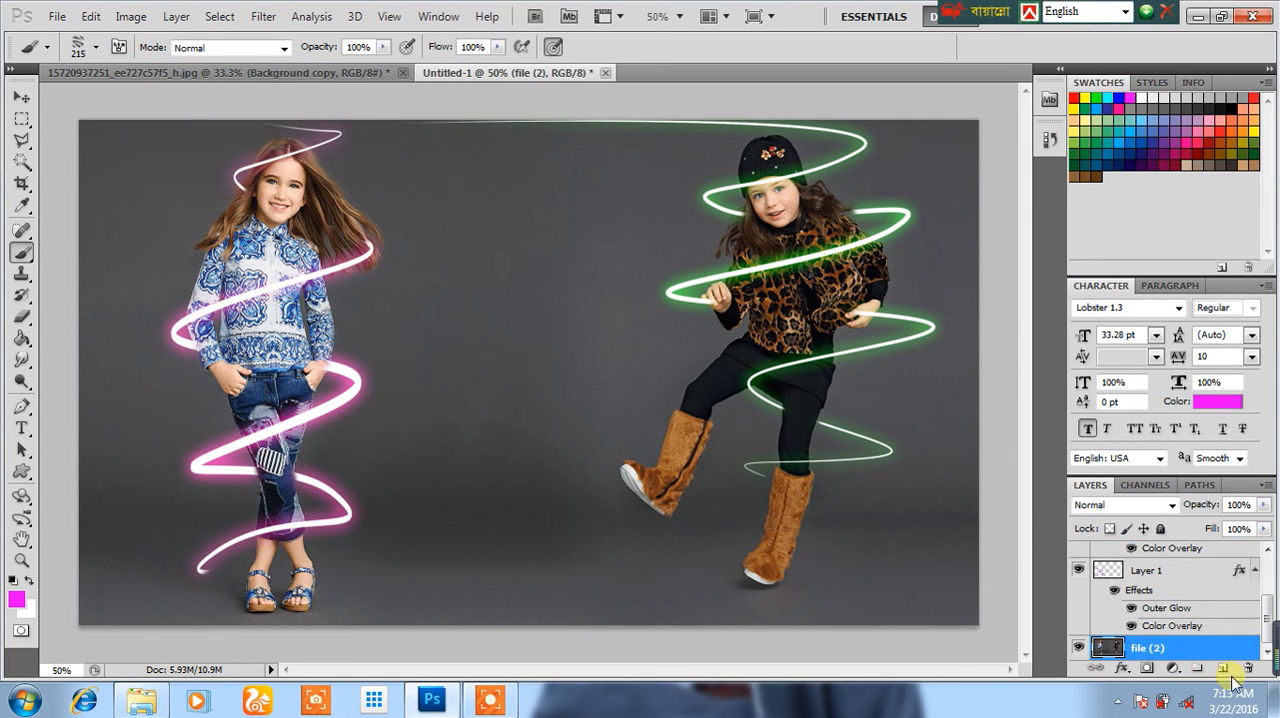
{"action": "left_click", "coordinate": [1223, 668]}
Step: Try a magenta texture-brush stamp at 391 px over the first girl's torso, and undo it
{"action": "right_click", "coordinate": [641, 367]}
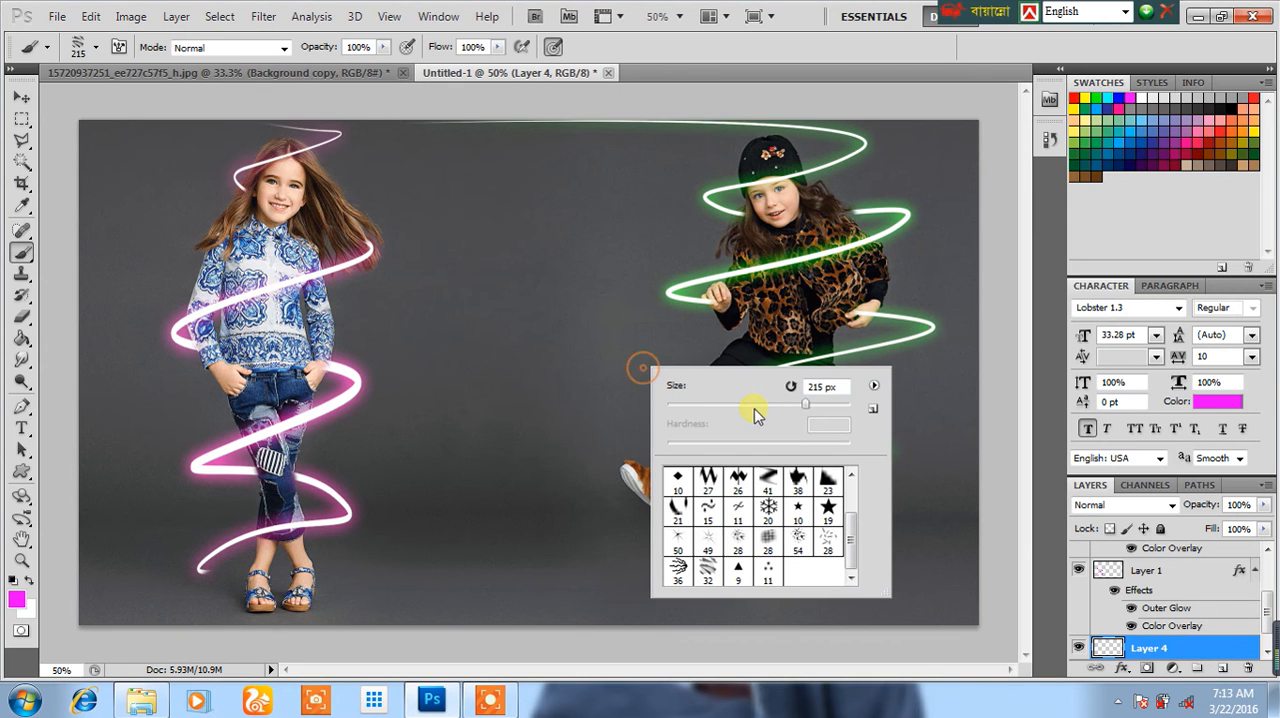
{"action": "left_click", "coordinate": [284, 336]}
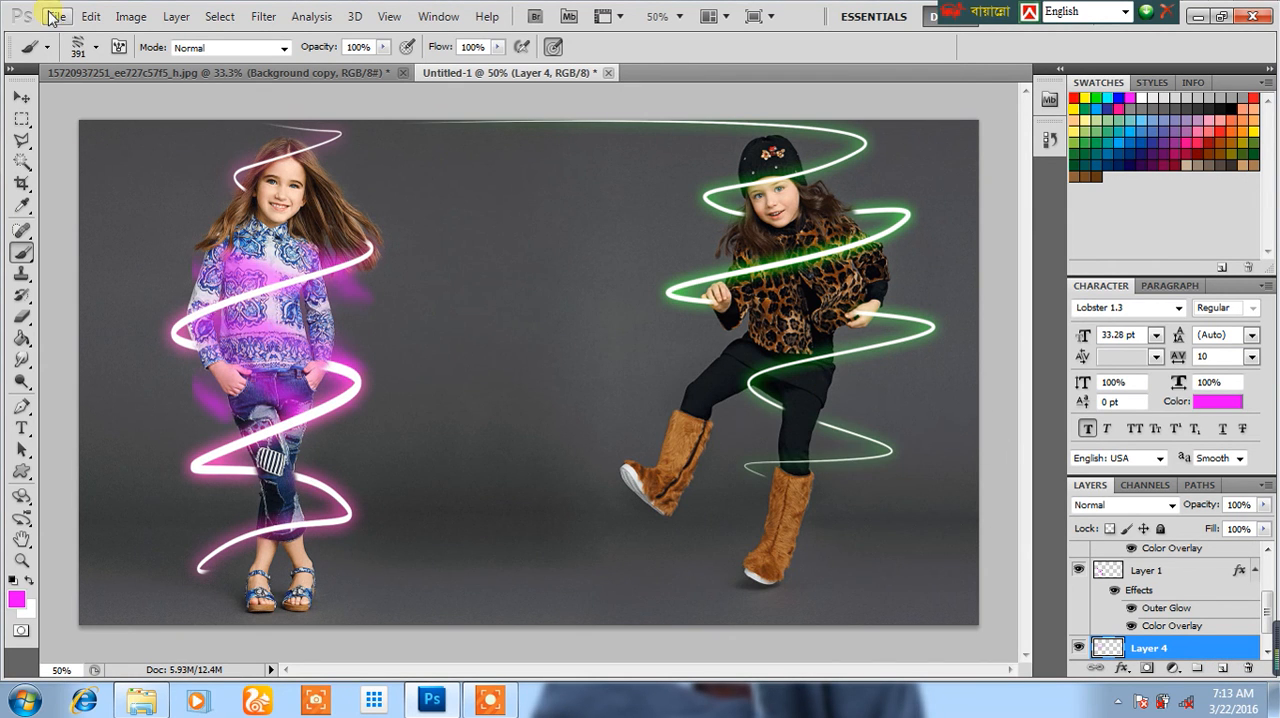
{"action": "left_click", "coordinate": [90, 17]}
{"action": "left_click", "coordinate": [175, 71]}
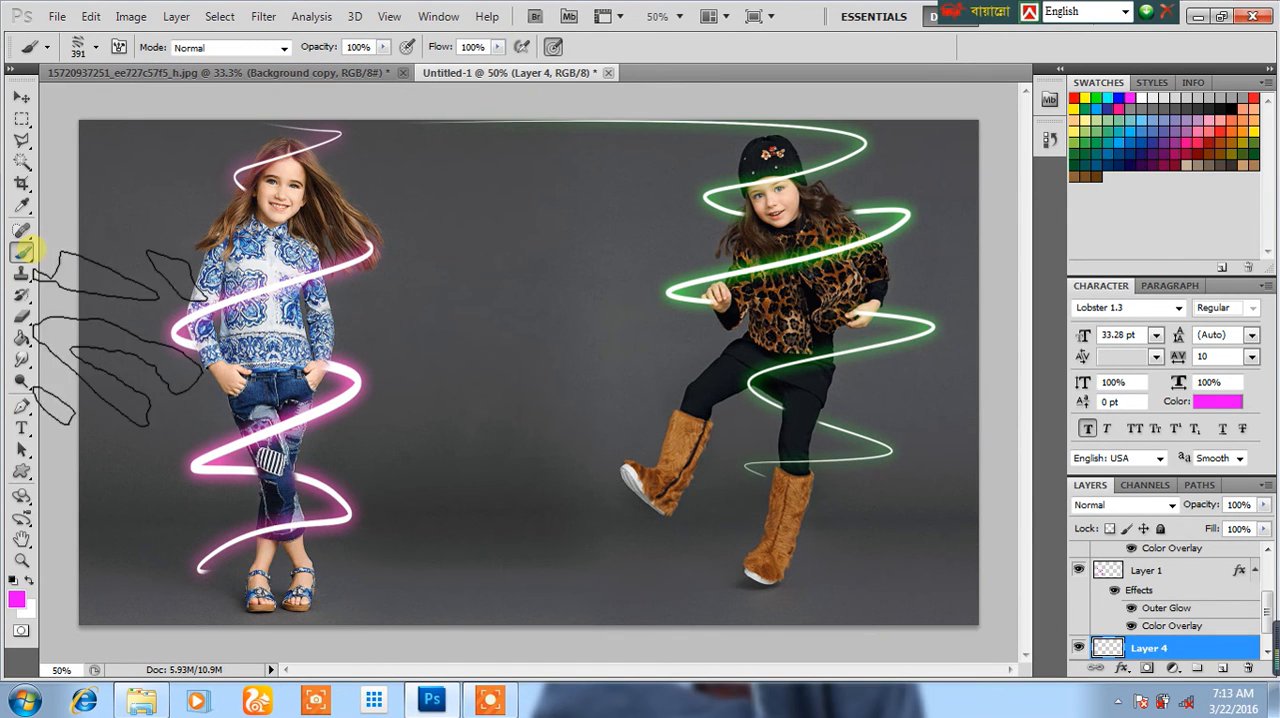
Step: Set the texture brush to 380 px and save it as a new brush preset named Texture 6 1
{"action": "right_click", "coordinate": [292, 287]}
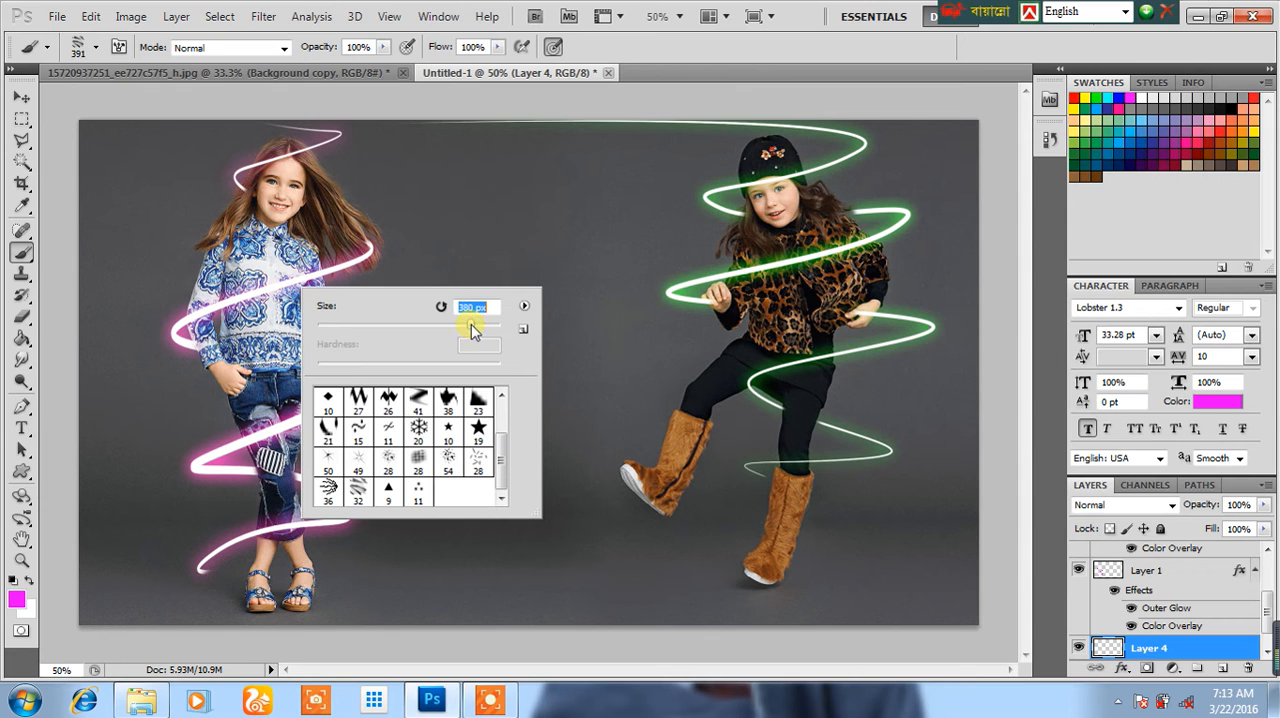
{"action": "left_click", "coordinate": [522, 331]}
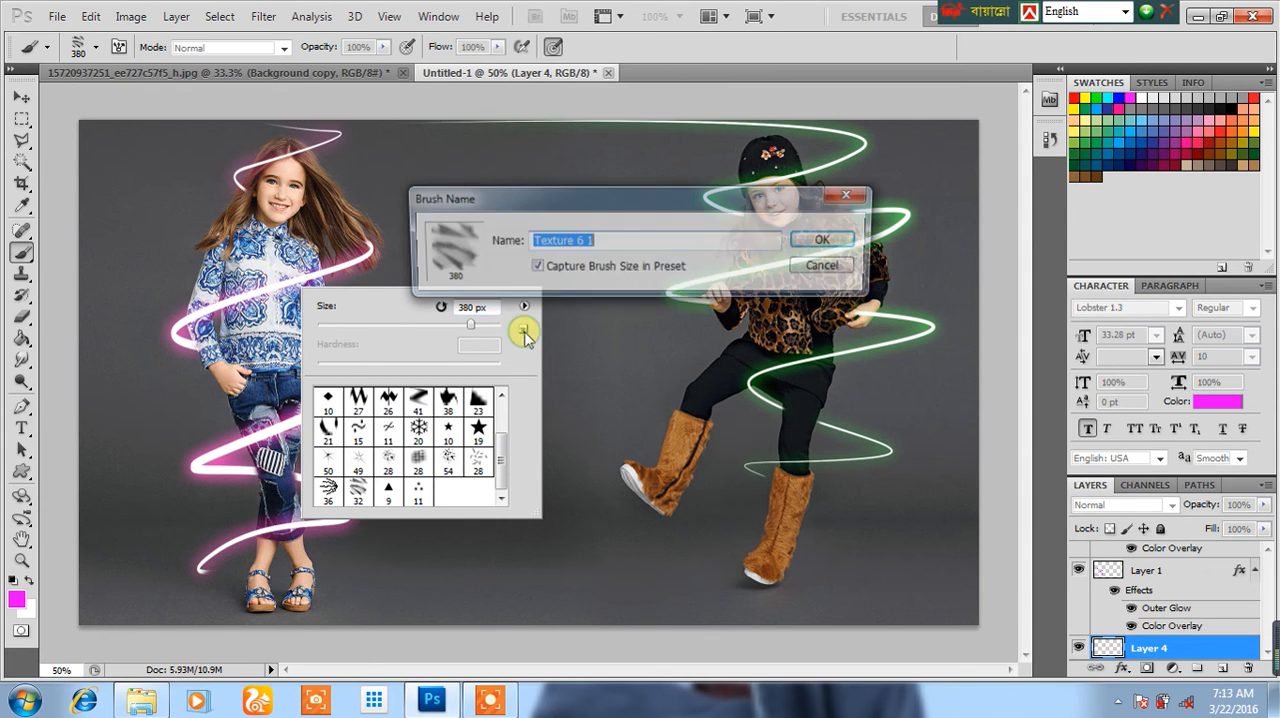
{"action": "left_click", "coordinate": [828, 243]}
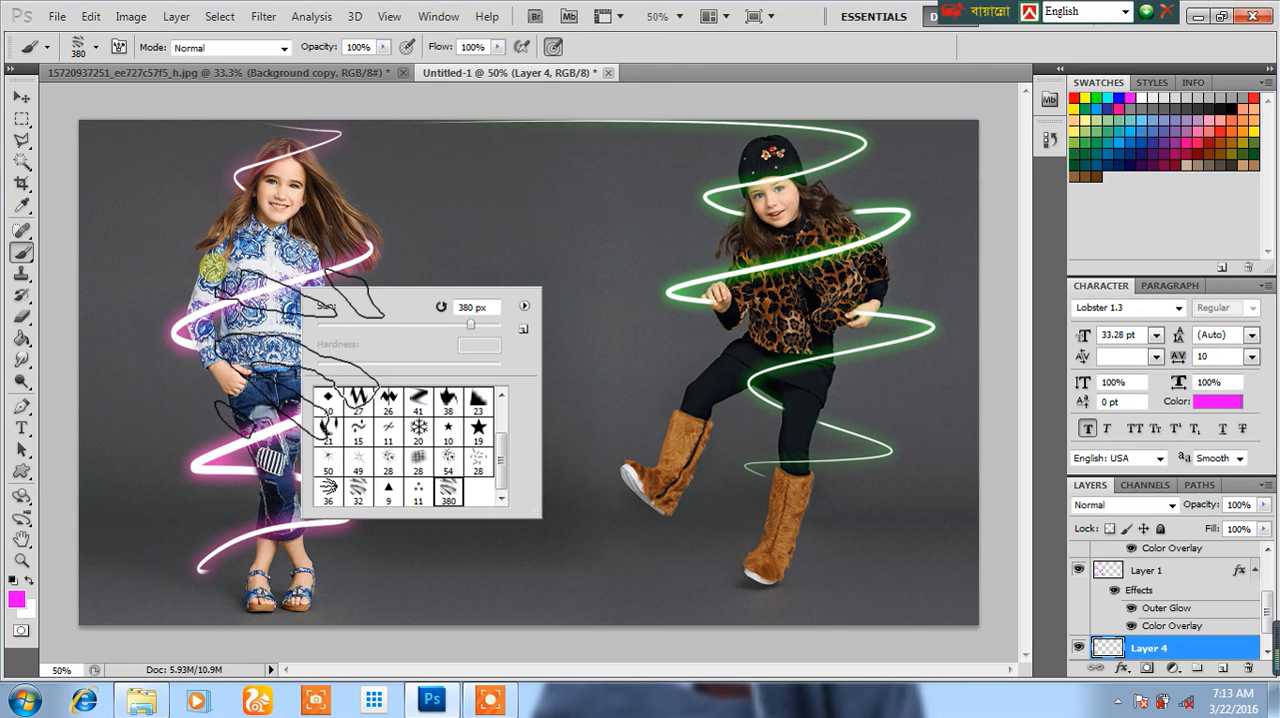
Step: Stamp the 36 px Assorted brush, enlarged to 666 px, in magenta over the first girl's waist
{"action": "left_click", "coordinate": [328, 490]}
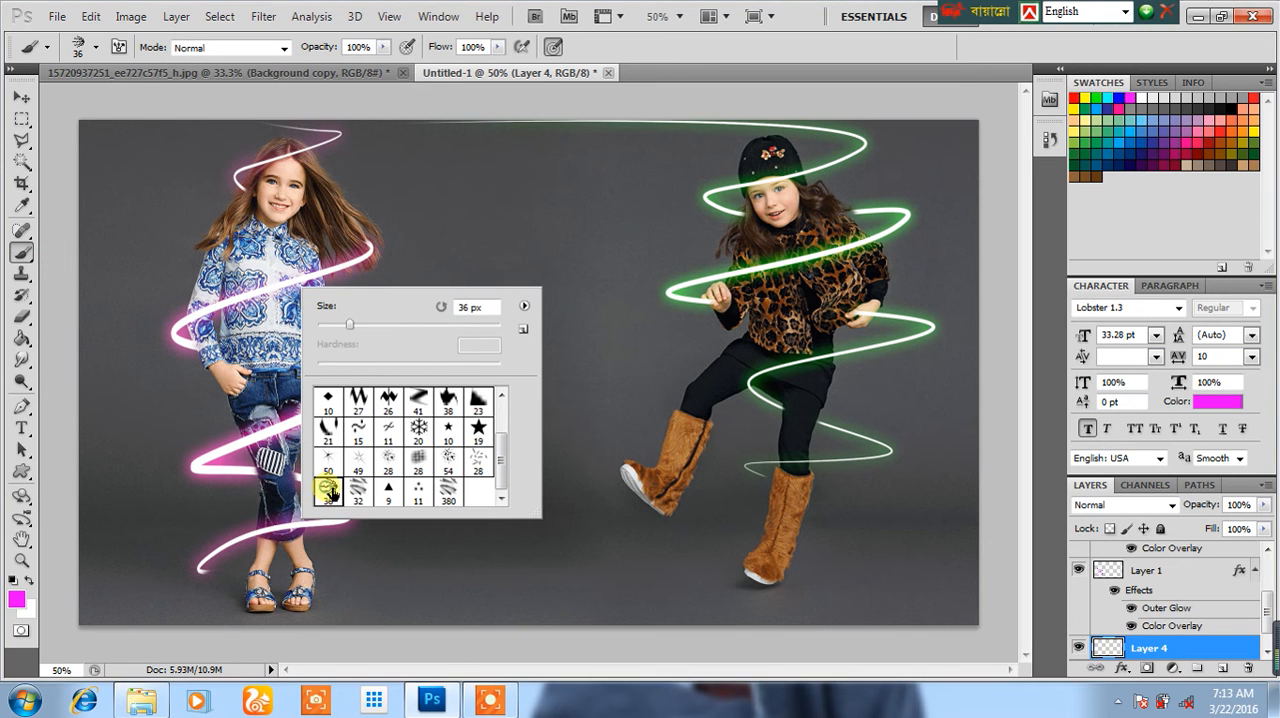
{"action": "mouse_move", "coordinate": [380, 330]}
{"action": "left_mouse_down"}
{"action": "mouse_move", "coordinate": [390, 218]}
{"action": "mouse_move", "coordinate": [429, 279]}
{"action": "left_mouse_up"}
{"action": "left_click_drag", "start_coordinate": [454, 326], "coordinate": [504, 326]}
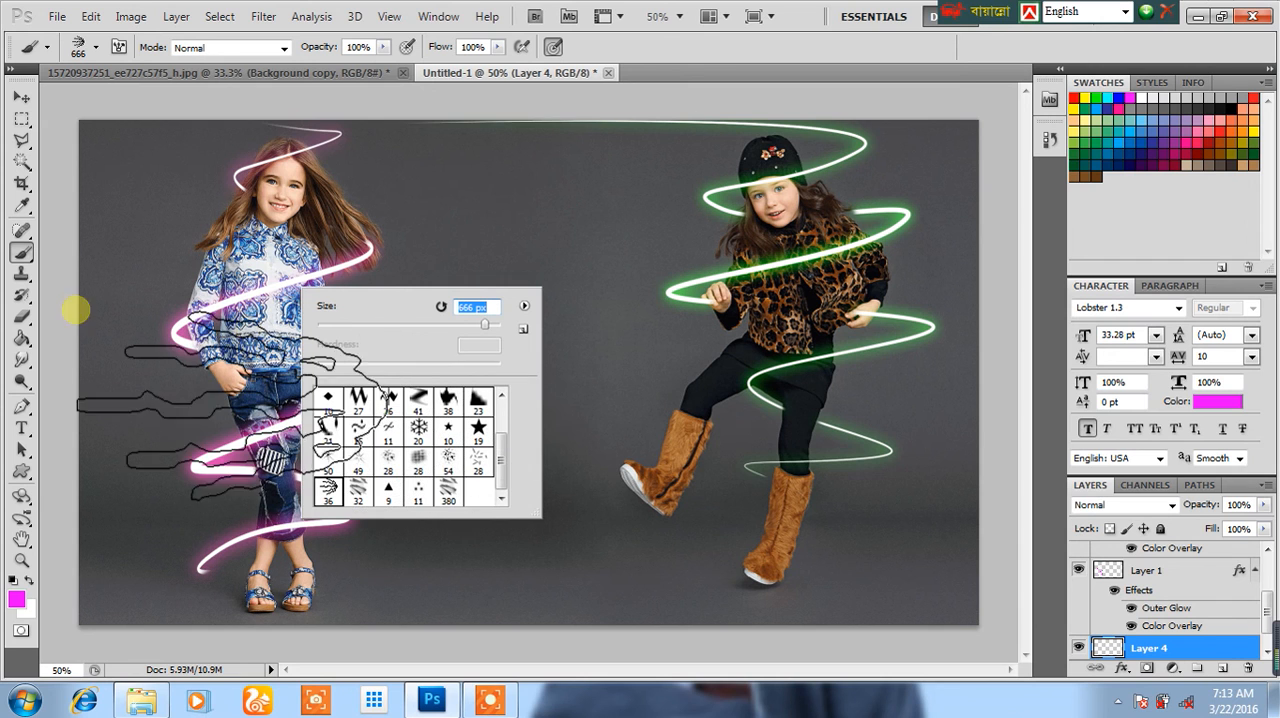
{"action": "left_click", "coordinate": [258, 351]}
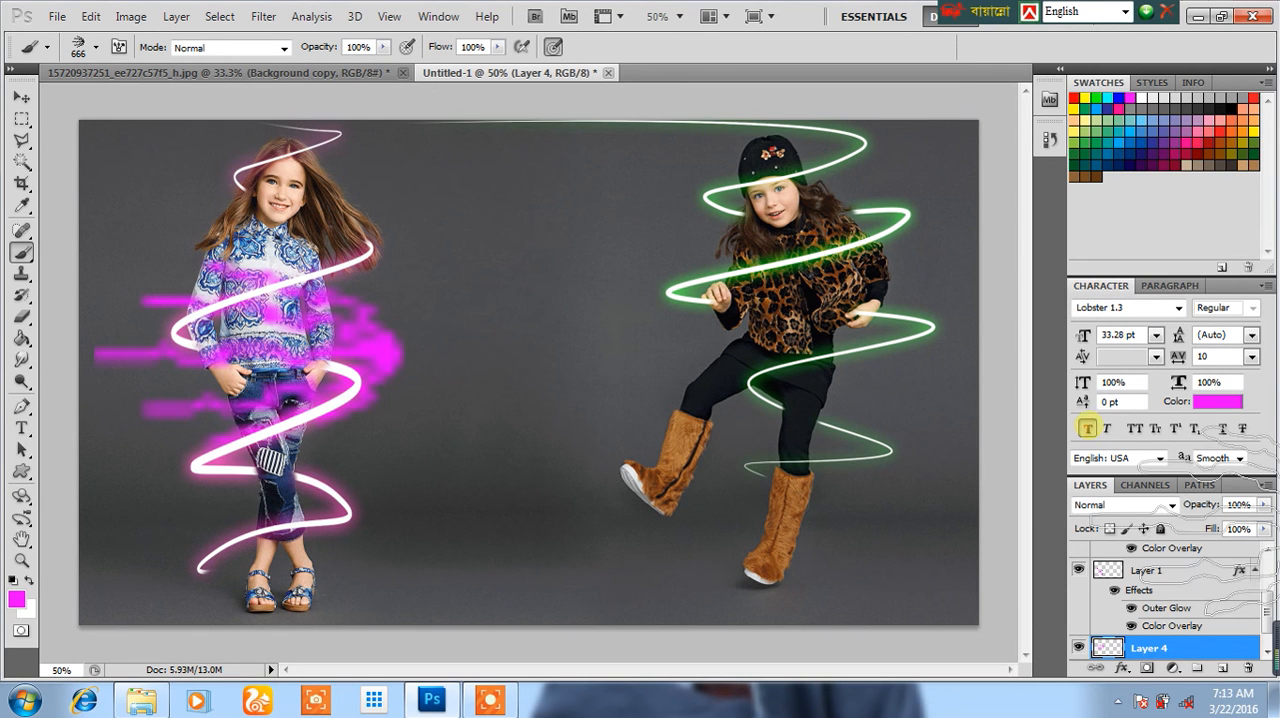
Step: Add a white (ffffff) Color Overlay to Layer 4
{"action": "left_click", "coordinate": [21, 97]}
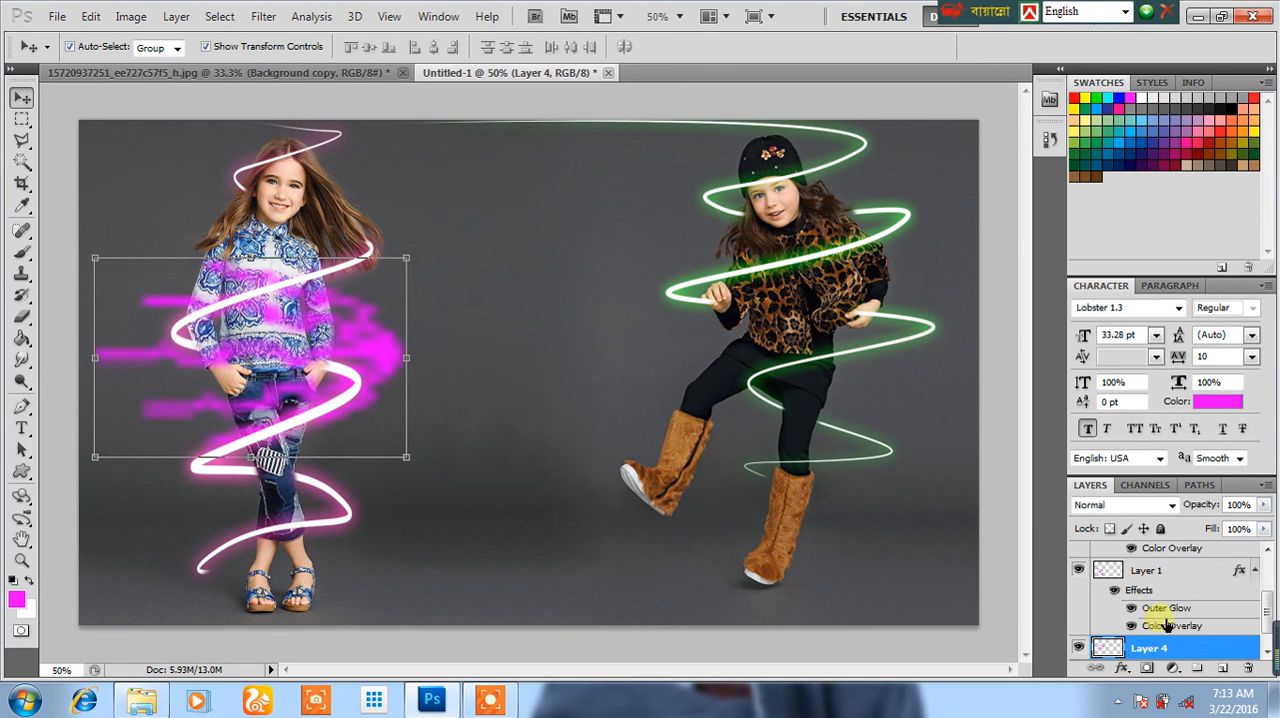
{"action": "right_click", "coordinate": [1168, 663]}
{"action": "left_click", "coordinate": [1103, 229]}
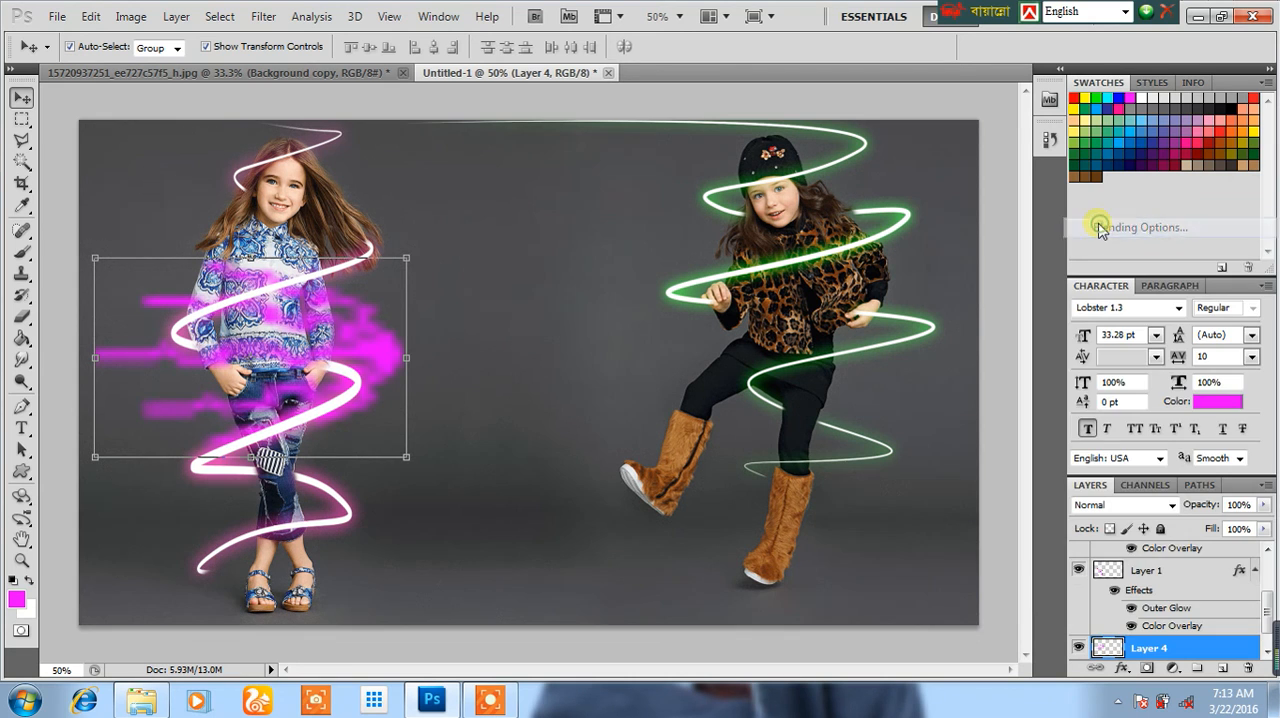
{"action": "left_click", "coordinate": [795, 574]}
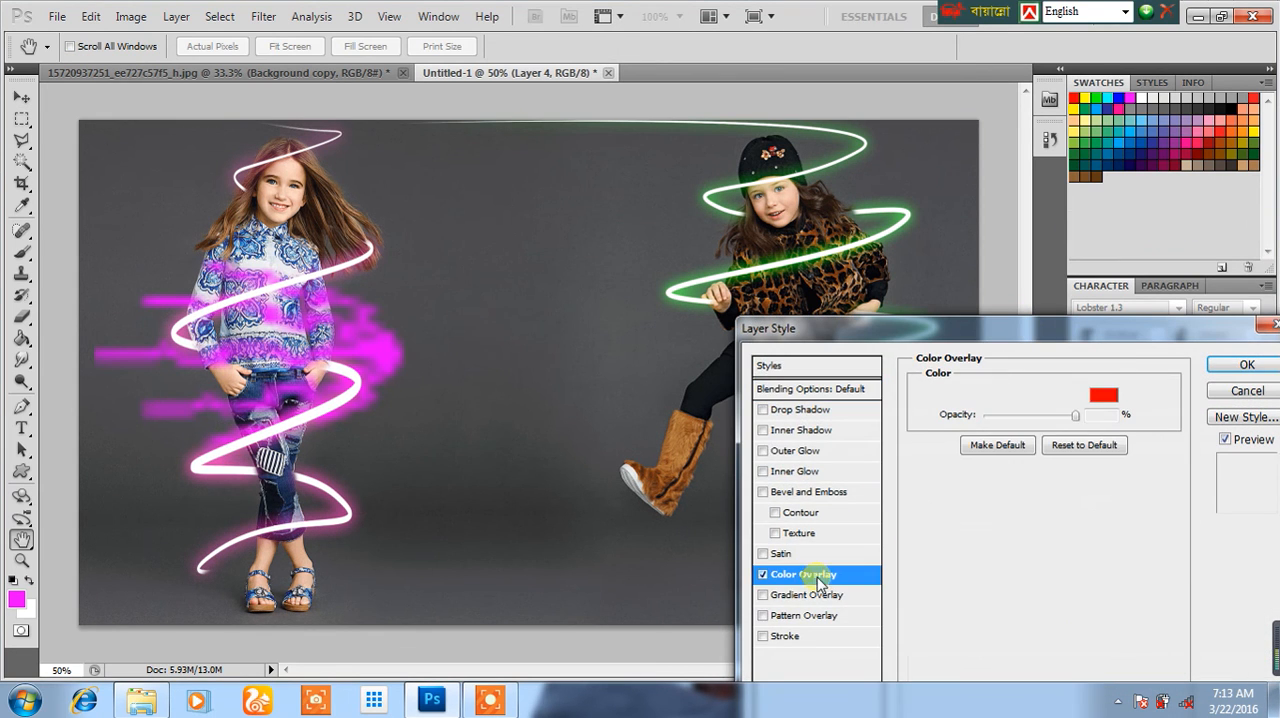
{"action": "left_click", "coordinate": [1098, 397]}
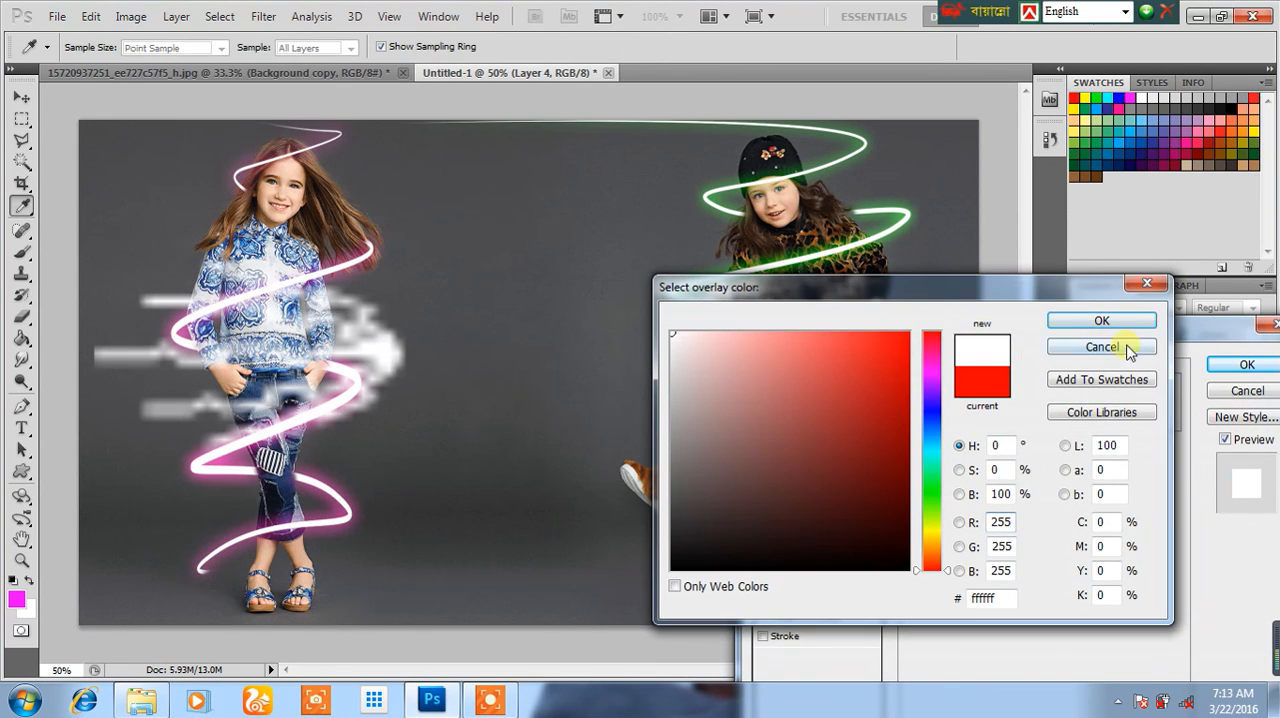
{"action": "left_click", "coordinate": [1101, 320]}
Step: Add a magenta Outer Glow to Layer 4 with 74% opacity, 0% spread and a 65 px size, and apply the layer style
{"action": "left_click", "coordinate": [795, 451]}
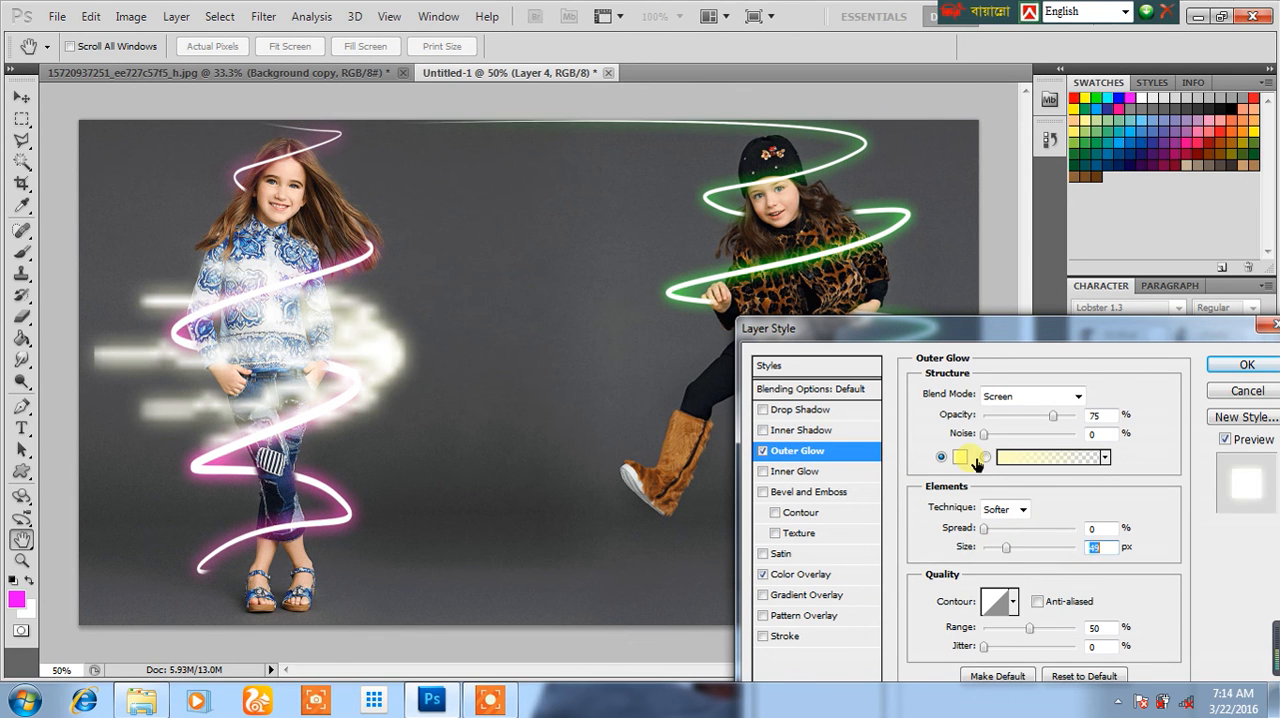
{"action": "left_click", "coordinate": [962, 457]}
{"action": "left_click", "coordinate": [933, 369]}
{"action": "left_click_drag", "start_coordinate": [895, 350], "coordinate": [908, 333]}
{"action": "left_click", "coordinate": [1066, 319]}
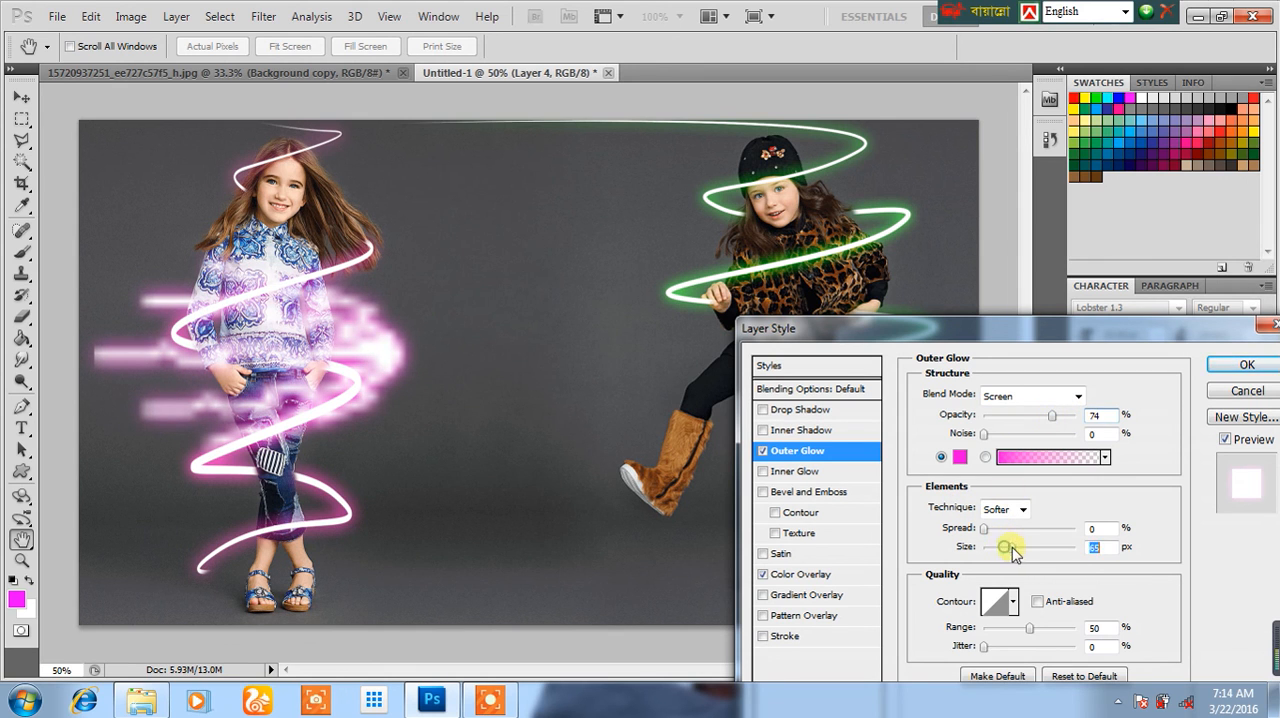
{"action": "mouse_move", "coordinate": [990, 538]}
{"action": "left_mouse_down"}
{"action": "mouse_move", "coordinate": [1004, 530]}
{"action": "mouse_move", "coordinate": [986, 529]}
{"action": "left_mouse_up"}
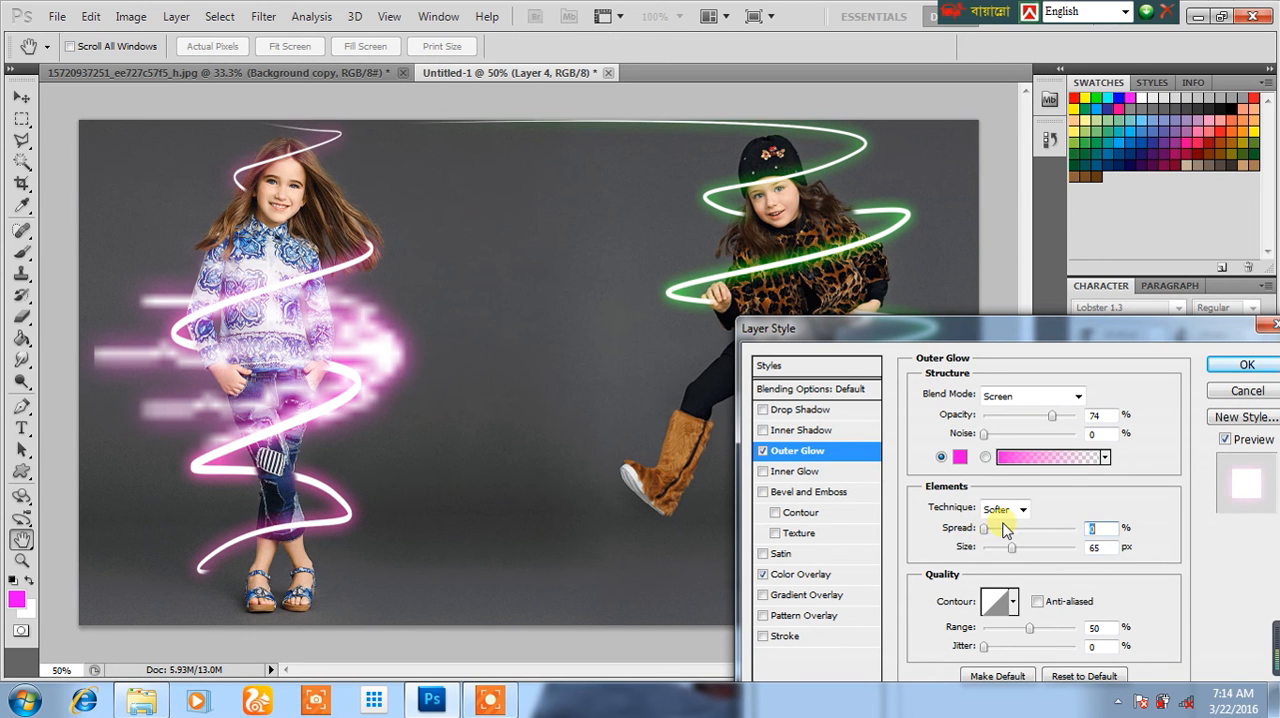
{"action": "left_click", "coordinate": [1221, 370]}
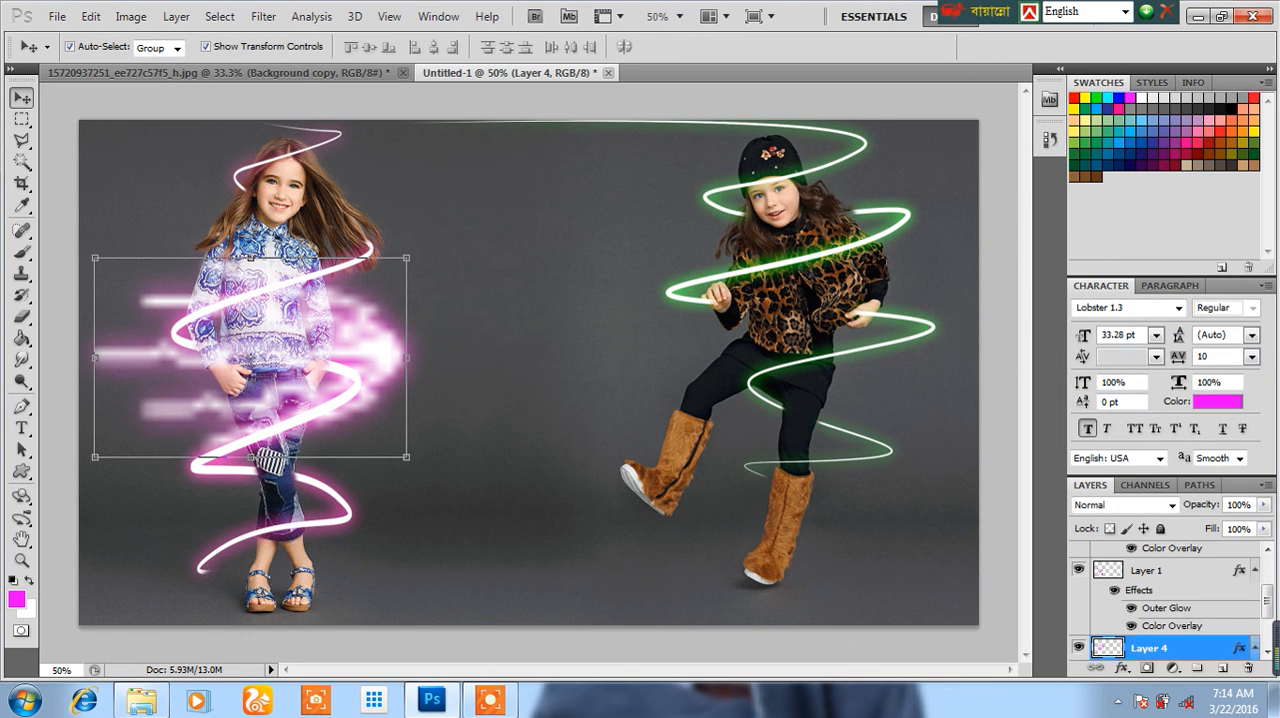
Step: Choose the Eraser tool and set its brush size to 73 px
{"action": "left_click", "coordinate": [28, 318]}
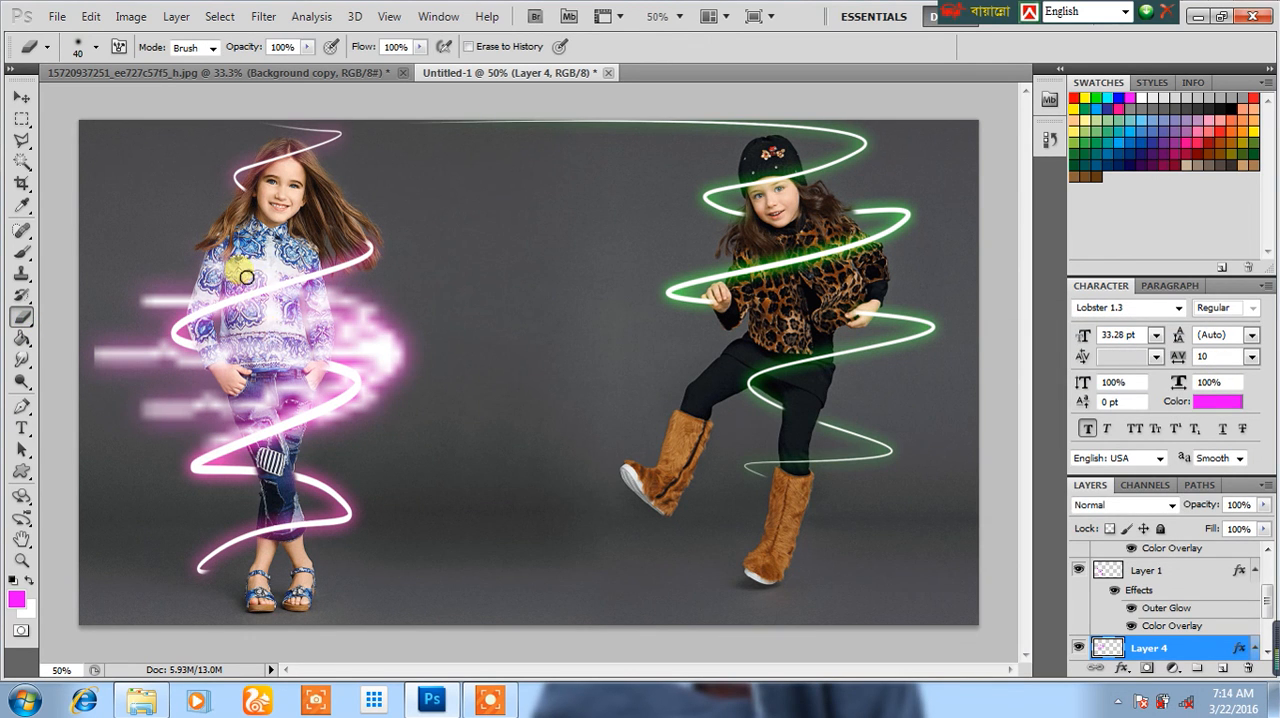
{"action": "right_click", "coordinate": [645, 311]}
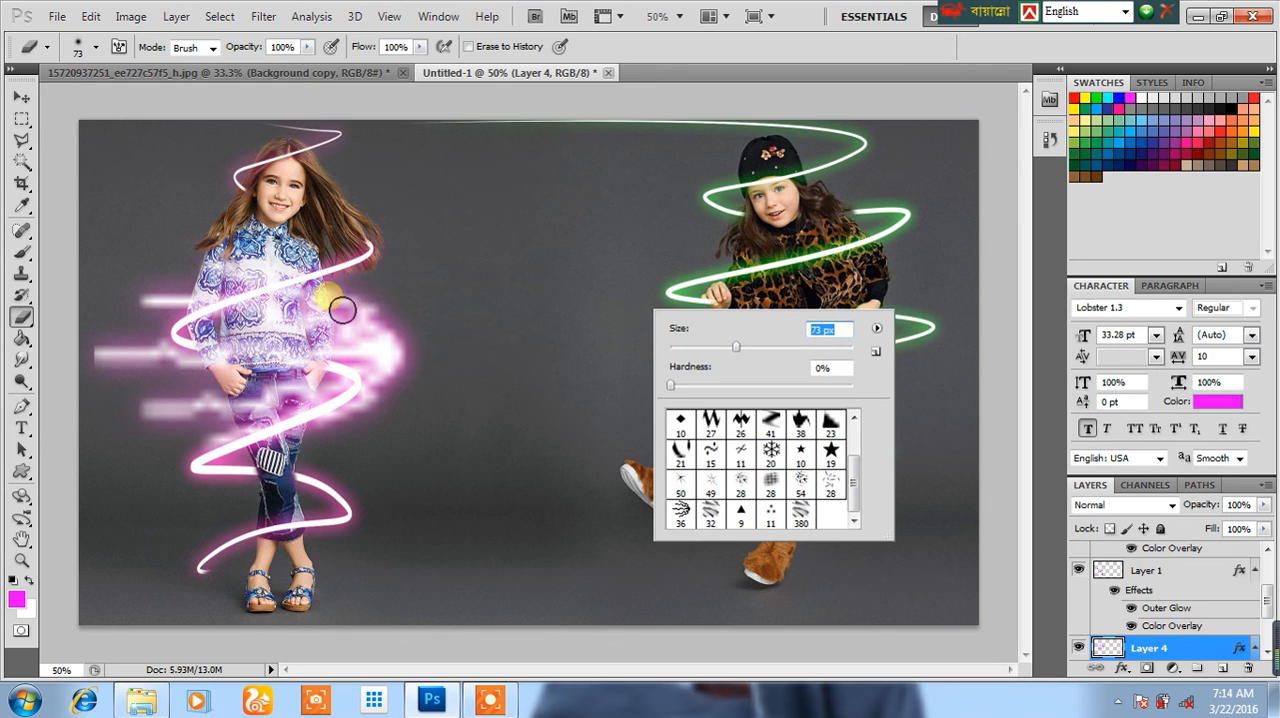
Step: Try erasing the stamped glow over the first girl's torso and upper jeans, and undo it
{"action": "mouse_move", "coordinate": [240, 311]}
{"action": "left_mouse_down"}
{"action": "mouse_move", "coordinate": [262, 264]}
{"action": "mouse_move", "coordinate": [280, 315]}
{"action": "mouse_move", "coordinate": [314, 306]}
{"action": "mouse_move", "coordinate": [334, 334]}
{"action": "mouse_move", "coordinate": [317, 387]}
{"action": "mouse_move", "coordinate": [290, 404]}
{"action": "mouse_move", "coordinate": [274, 385]}
{"action": "mouse_move", "coordinate": [268, 435]}
{"action": "mouse_move", "coordinate": [258, 417]}
{"action": "mouse_move", "coordinate": [290, 415]}
{"action": "left_mouse_up"}
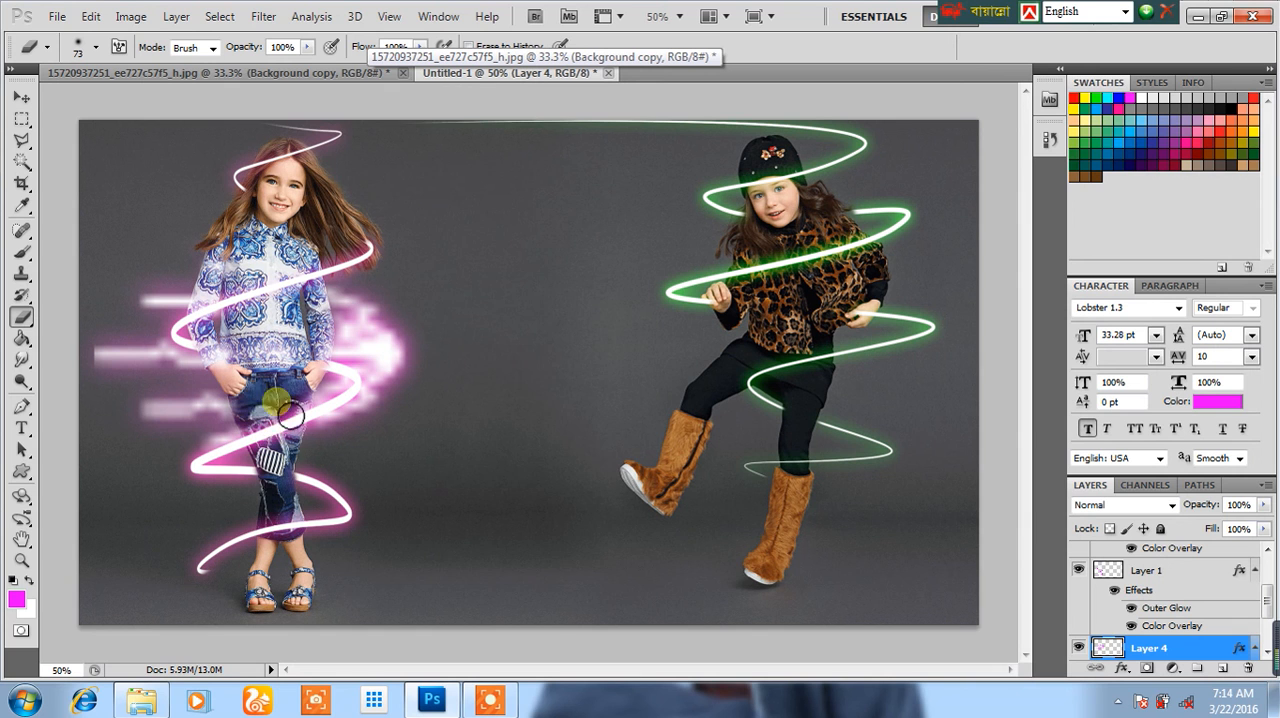
{"action": "left_click", "coordinate": [89, 16]}
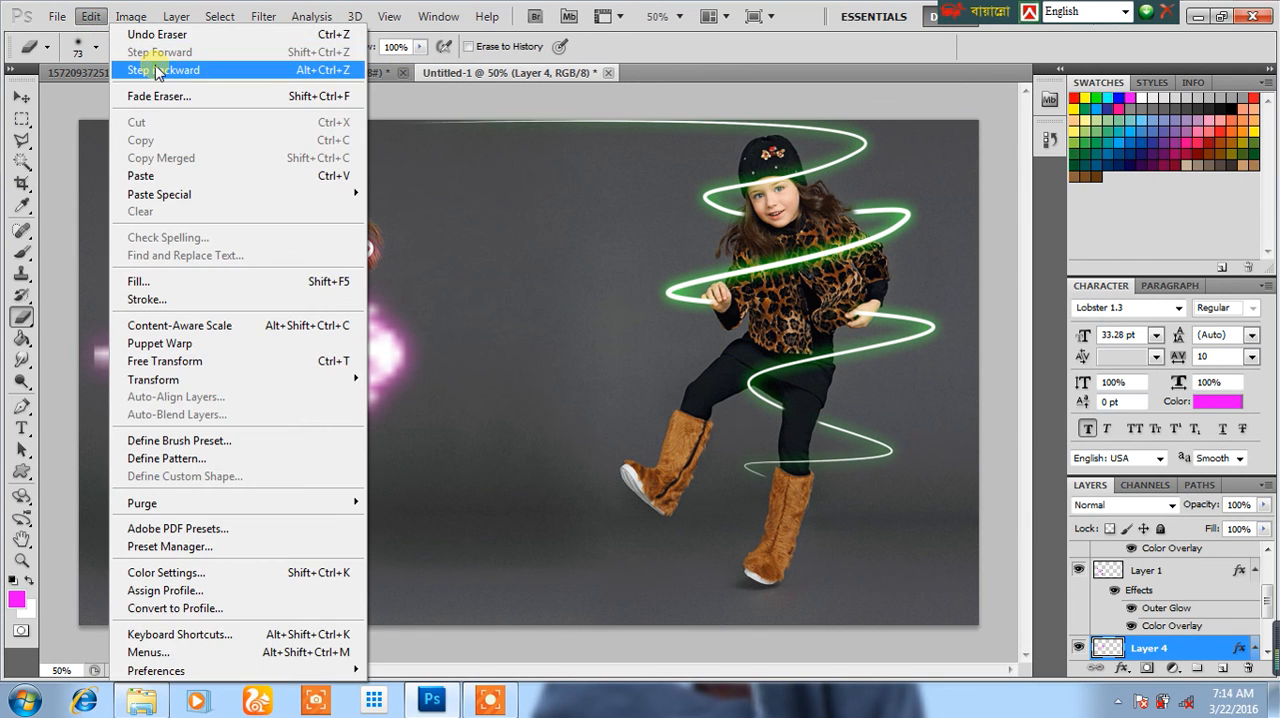
{"action": "left_click", "coordinate": [160, 64]}
Step: Magnify the first girl's torso to 100% for erasing the glow stamped over her
{"action": "scroll", "coordinate": [290, 375], "scroll_direction": "up", "scroll_amount": 2}
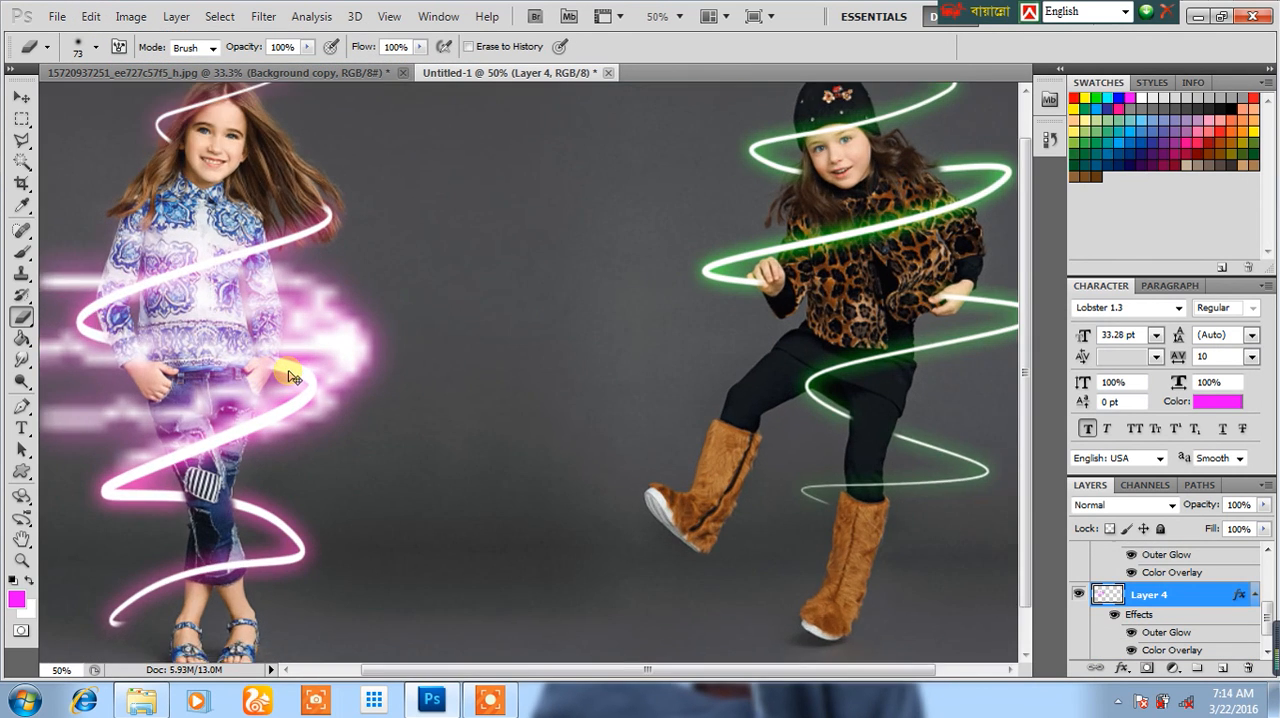
{"action": "left_click_drag", "start_coordinate": [625, 669], "coordinate": [552, 660]}
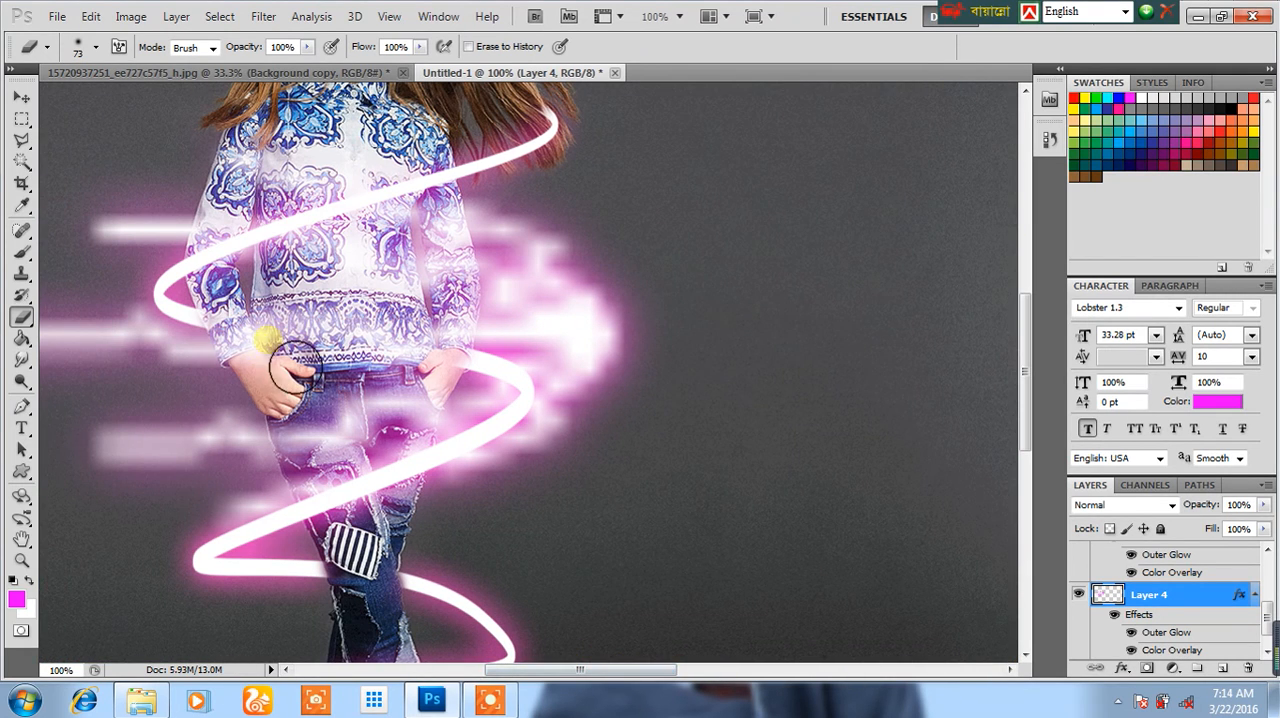